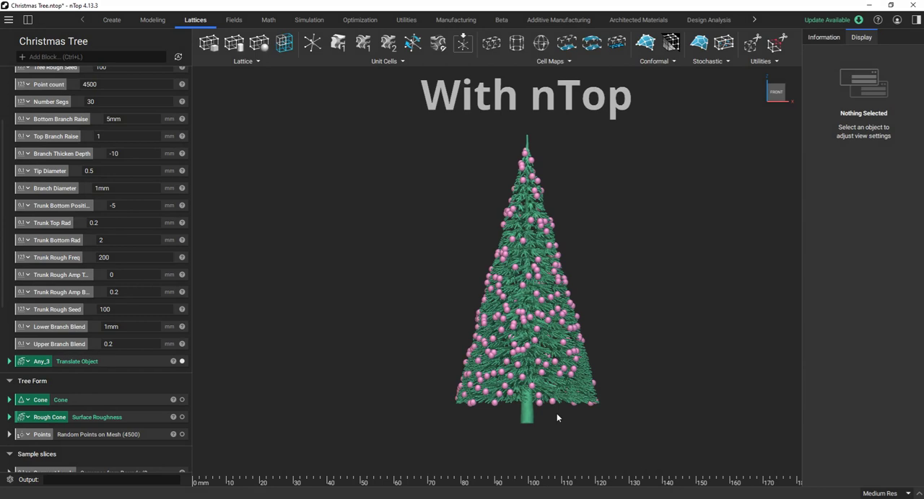
Examine the decorated Christmas tree model's branches, ornaments and trunk up close, from the front and from underneath.
scroll(556, 417, up, 5)
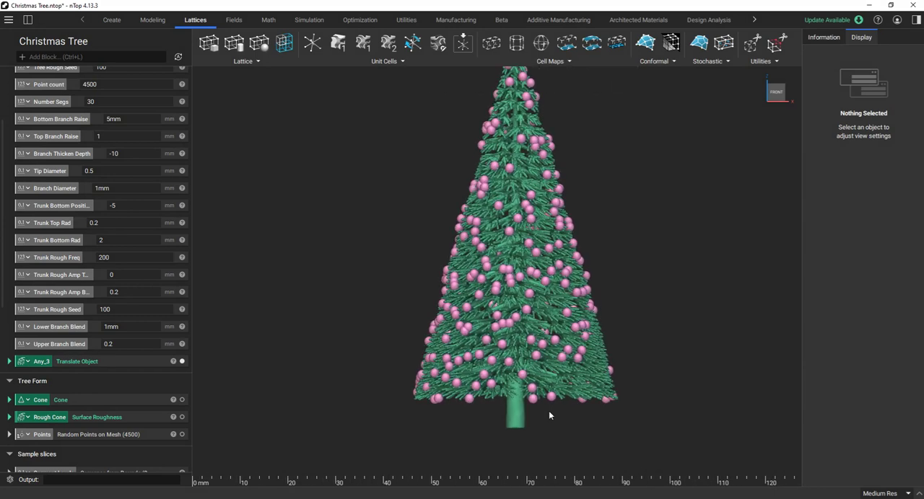
scroll(548, 416, up, 3)
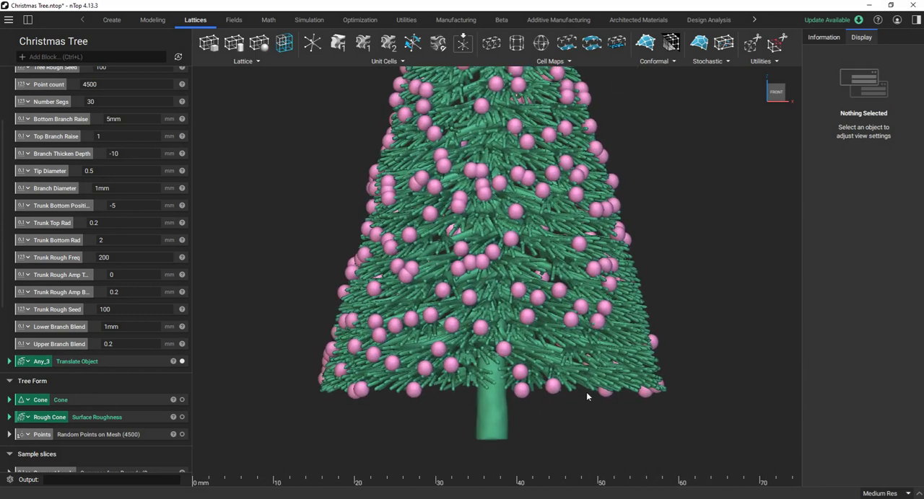
right_drag(564, 405, 517, 417)
scroll(527, 394, up, 3)
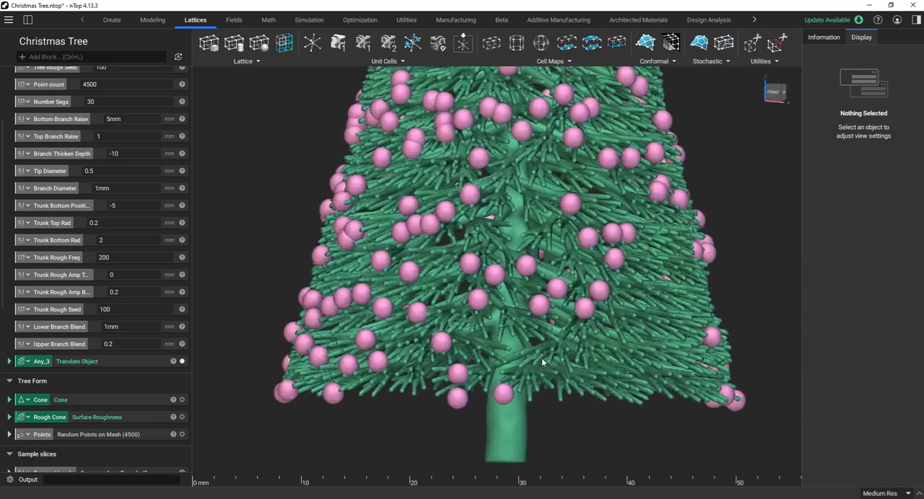
right_drag(548, 368, 602, 319)
scroll(617, 452, down, 3)
scroll(596, 450, down, 1)
scroll(595, 451, up, 2)
scroll(602, 319, down, 5)
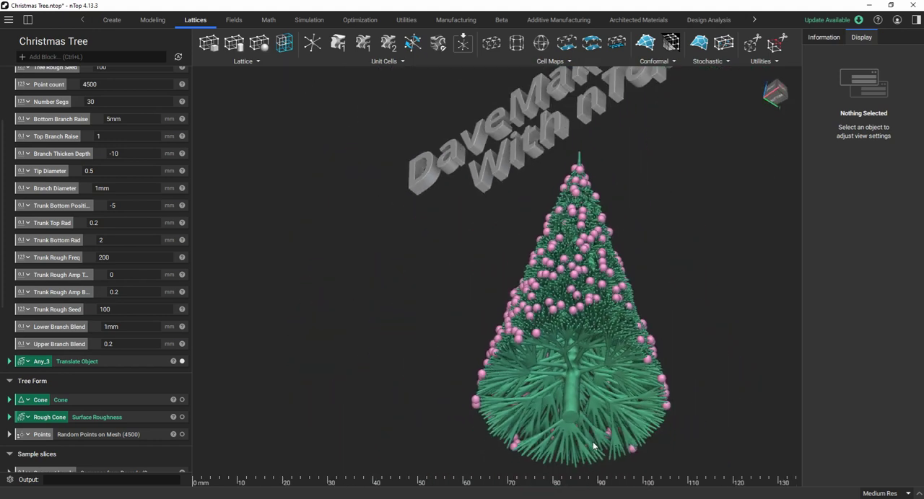
right_drag(599, 402, 515, 300)
scroll(591, 388, up, 4)
scroll(523, 304, down, 2)
right_drag(559, 348, 585, 424)
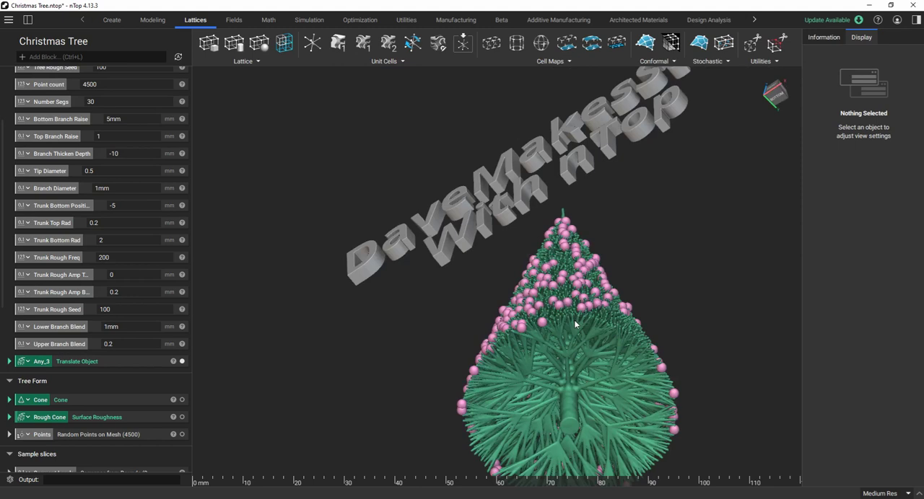
scroll(574, 323, down, 3)
right_drag(588, 364, 605, 412)
scroll(587, 304, up, 4)
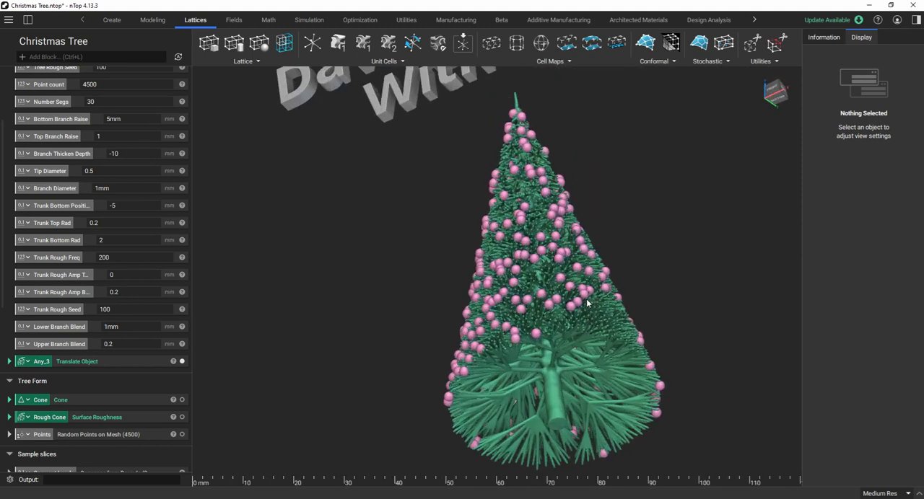
right_drag(586, 304, 570, 371)
scroll(545, 300, up, 3)
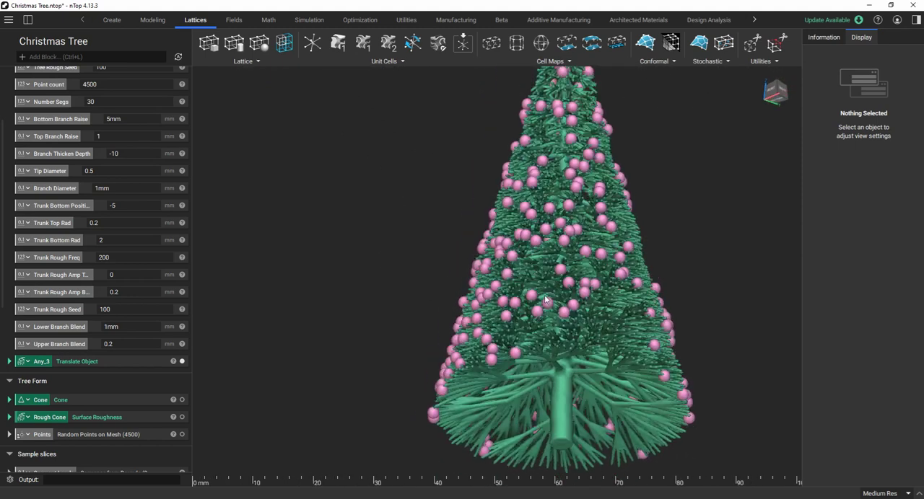
scroll(546, 300, down, 3)
right_drag(540, 331, 557, 362)
scroll(558, 272, up, 3)
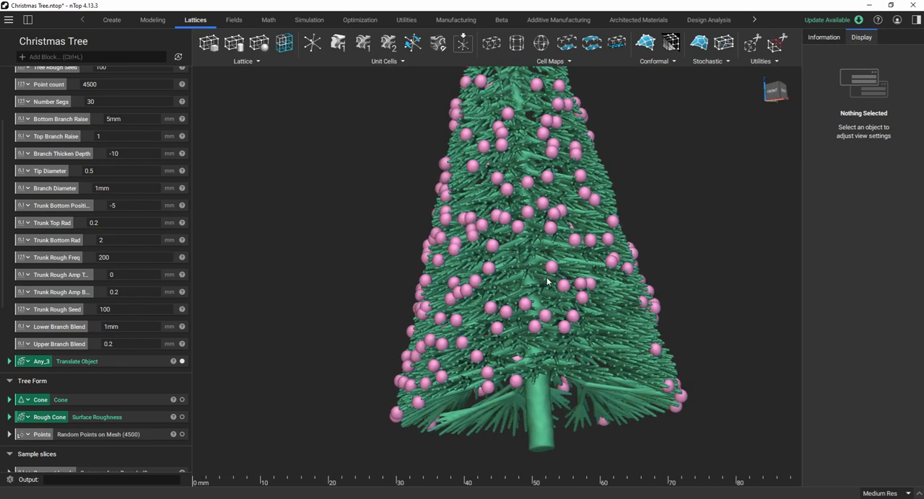
scroll(547, 282, up, 2)
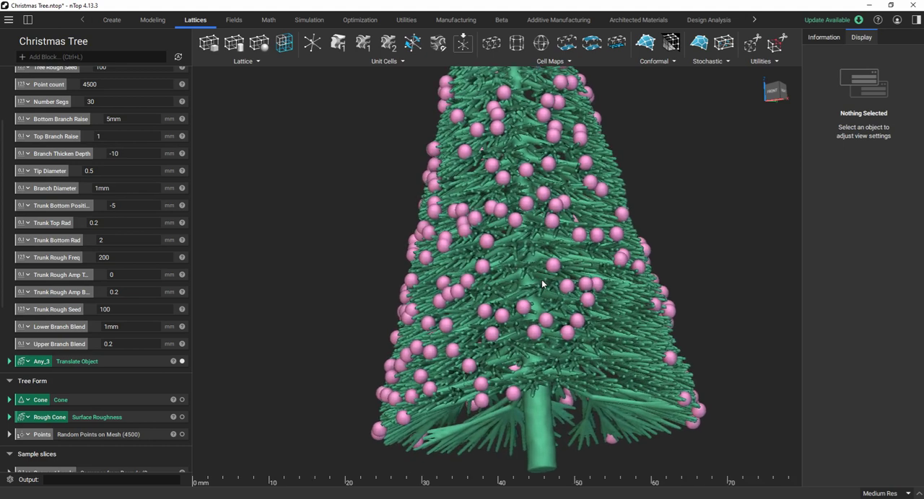
right_drag(556, 312, 596, 326)
scroll(592, 321, down, 1)
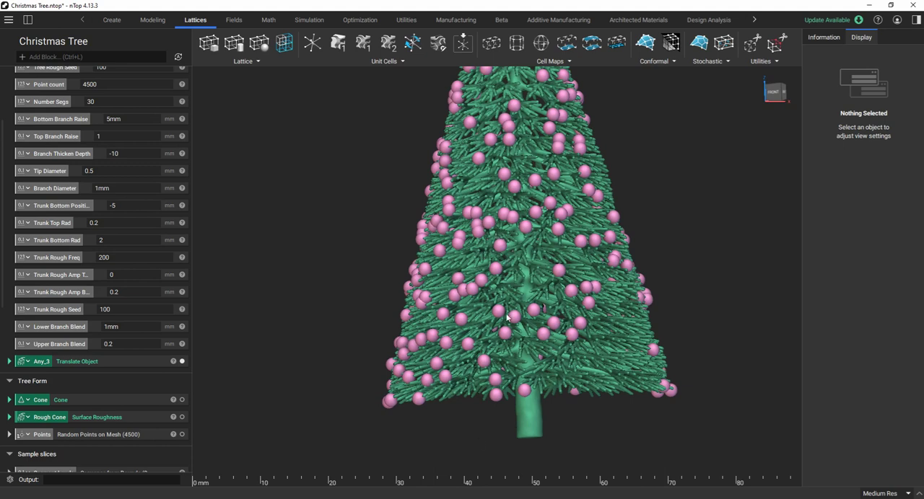
Switch to Media Player, play the Fir Tree Forest video of the printed trees, pause it and close the player.
key(alt+Tab)
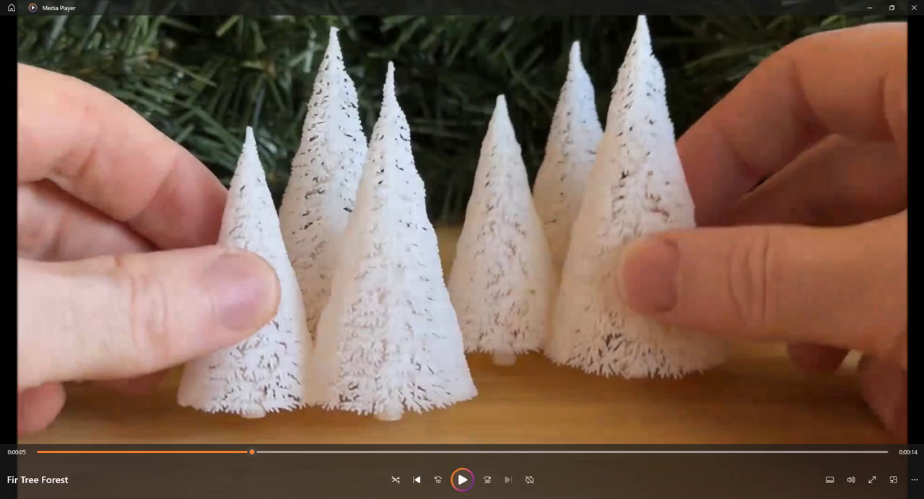
click(463, 480)
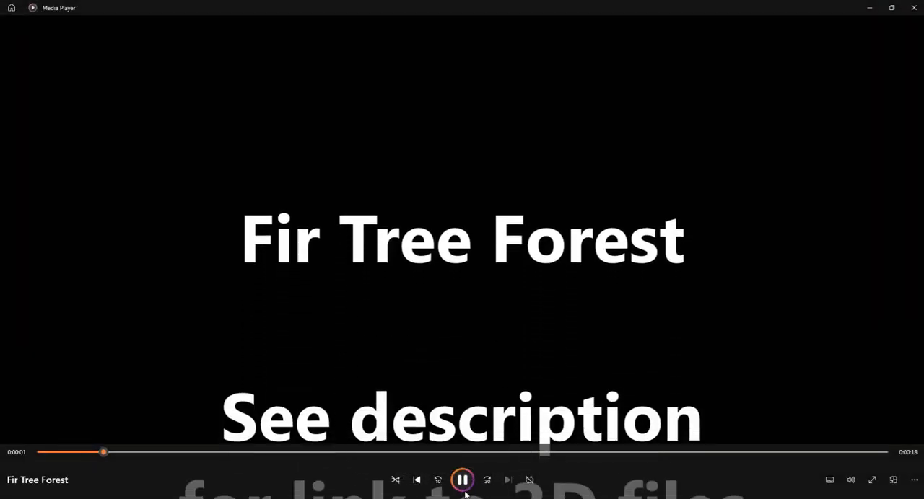
click(463, 487)
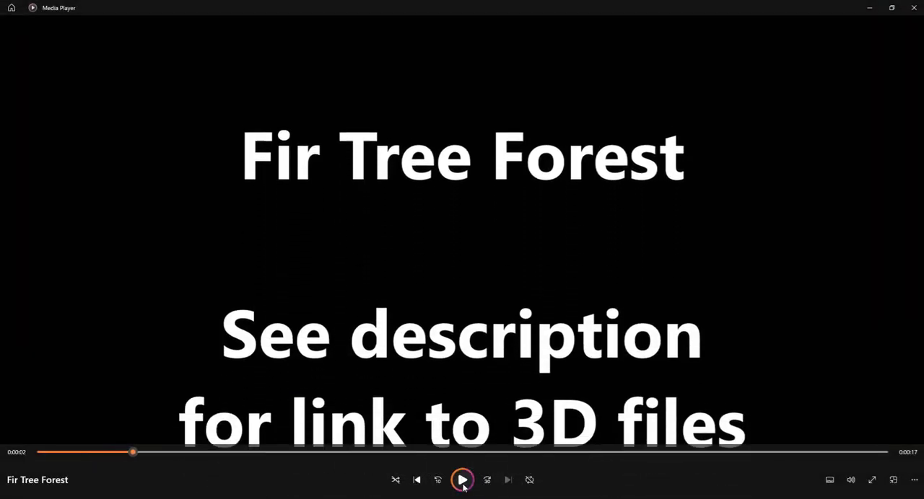
click(913, 8)
Inspect the tree model again in nTop, viewing the trunk base, the underside branches and the overall cone shape.
scroll(563, 243, down, 3)
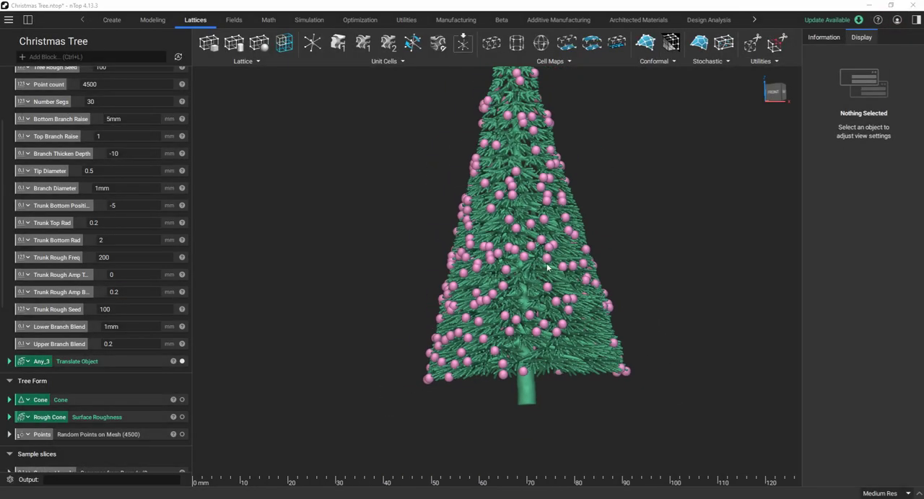
right_drag(547, 268, 521, 290)
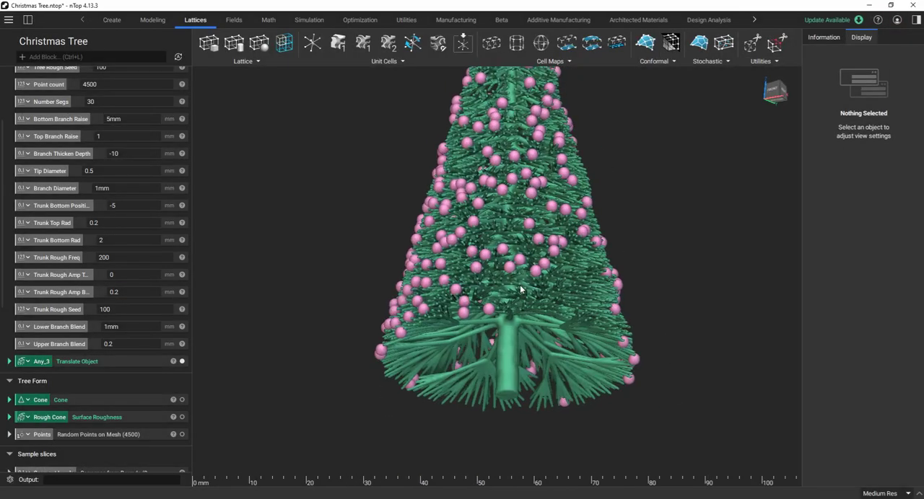
scroll(521, 339, up, 2)
right_drag(528, 337, 521, 384)
scroll(520, 324, down, 3)
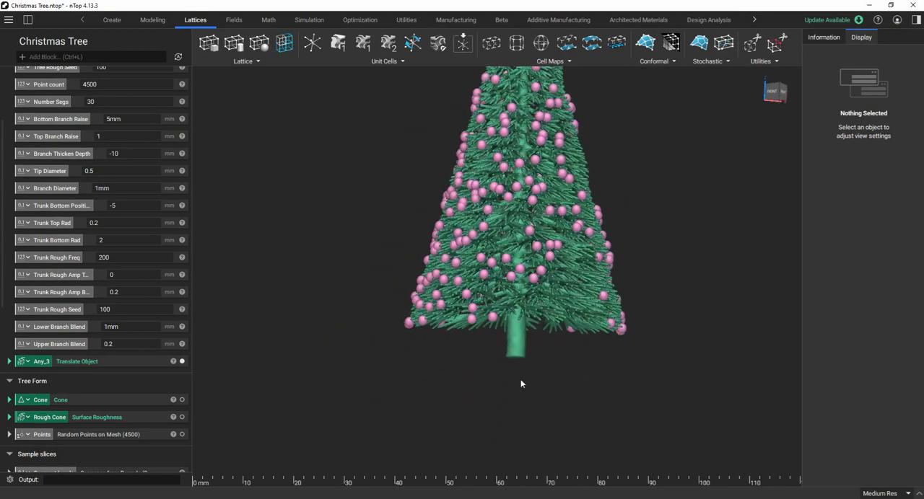
scroll(521, 384, down, 4)
scroll(537, 183, up, 5)
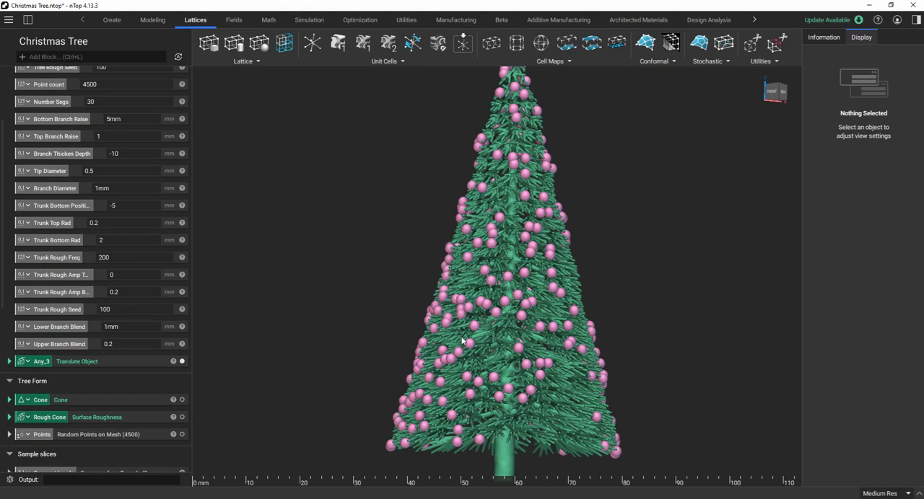
right_drag(462, 340, 514, 347)
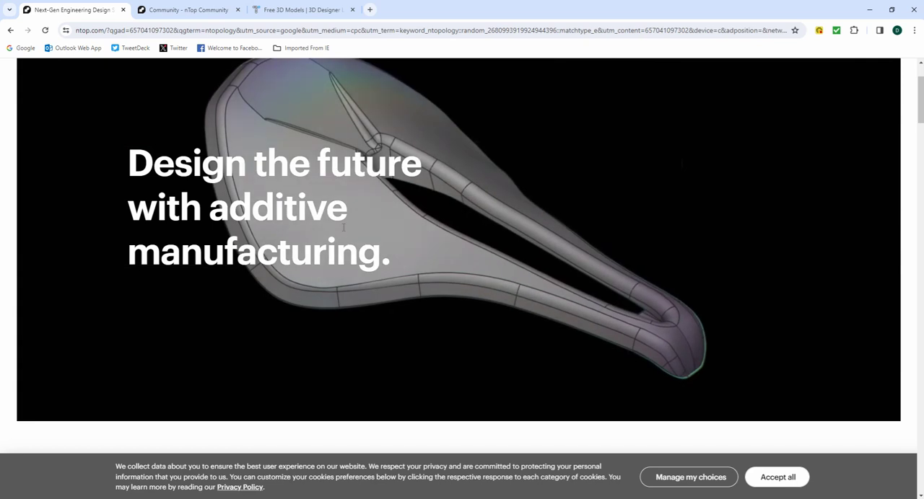
Switch to the web browser and look through the nTop homepage's sections on technology, design challenges, workflows and industries.
scroll(402, 282, up, 3)
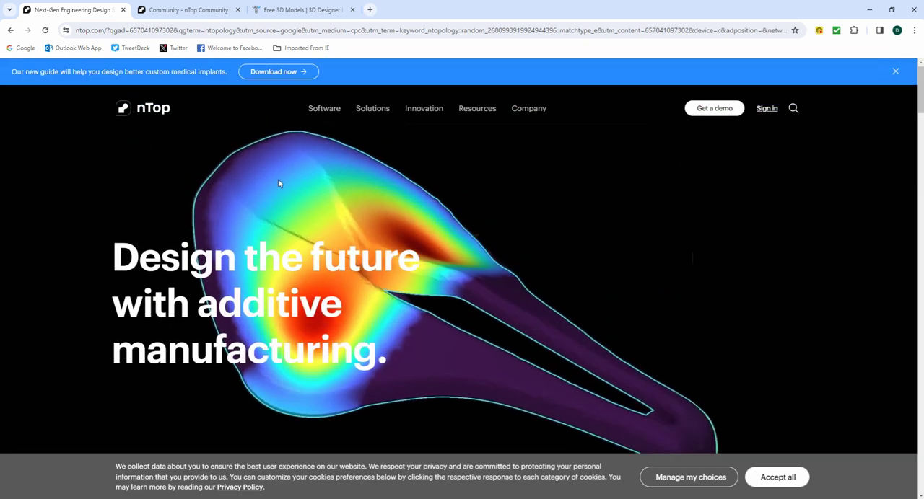
scroll(375, 160, down, 3)
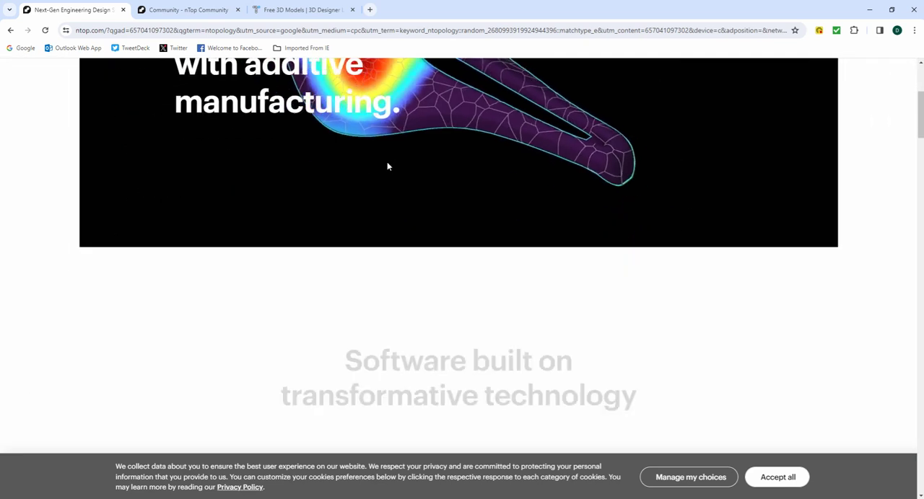
scroll(387, 163, down, 4)
scroll(390, 166, down, 2)
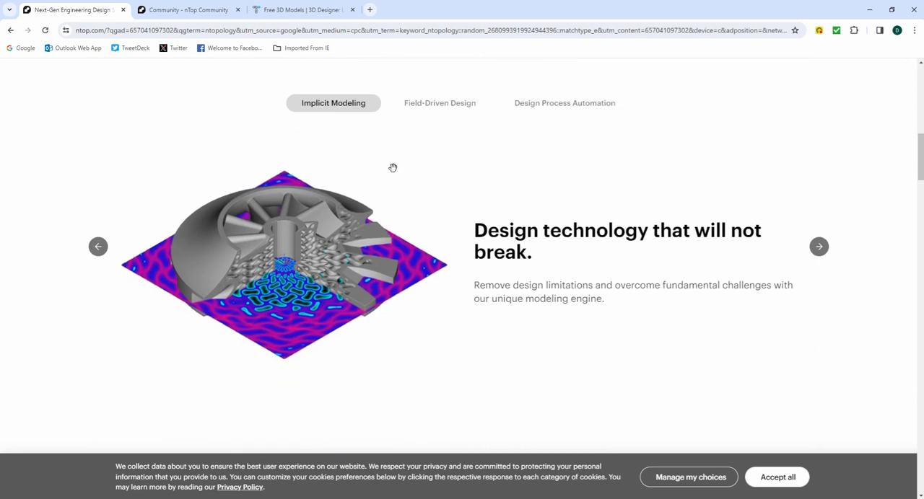
scroll(392, 167, down, 6)
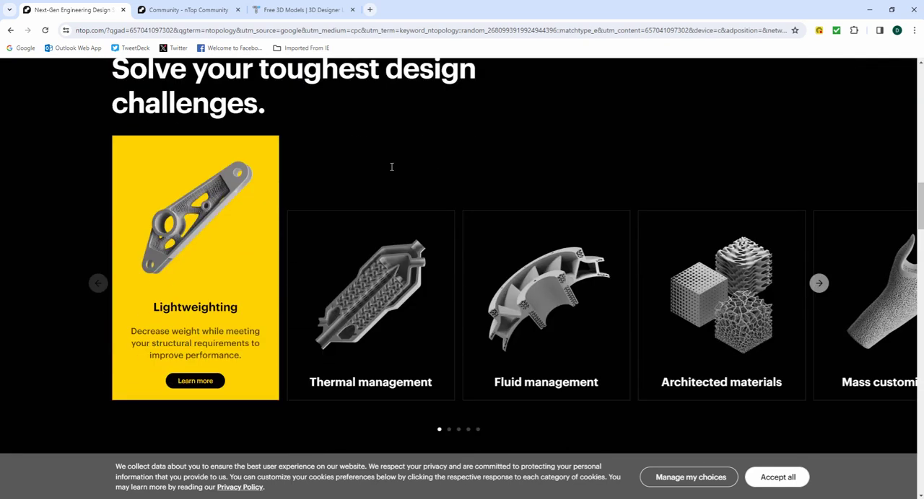
scroll(391, 167, down, 5)
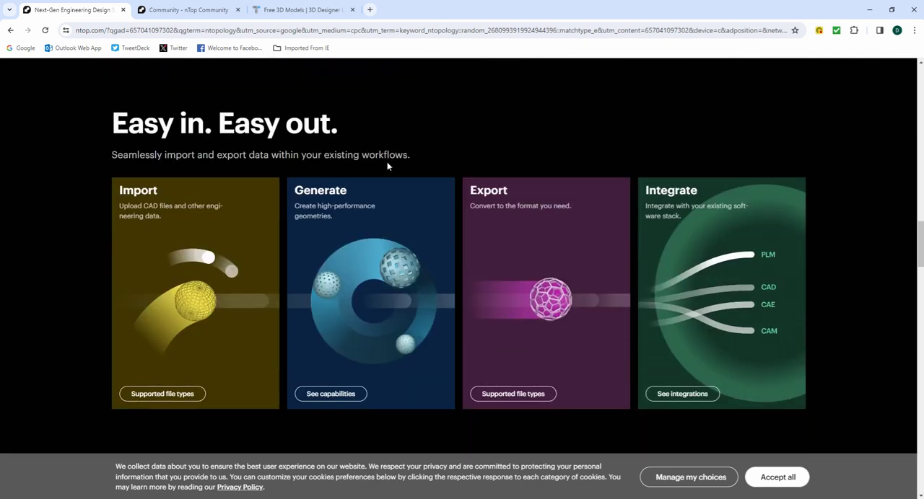
scroll(386, 166, down, 4)
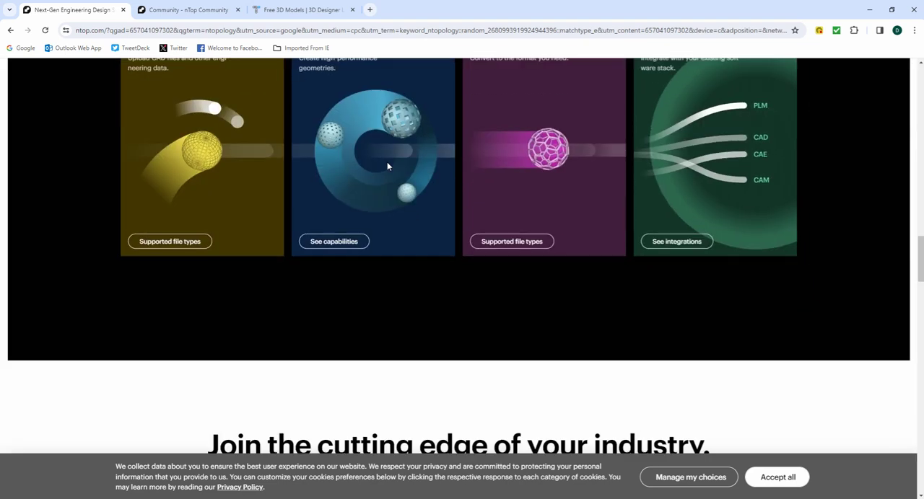
scroll(386, 167, down, 6)
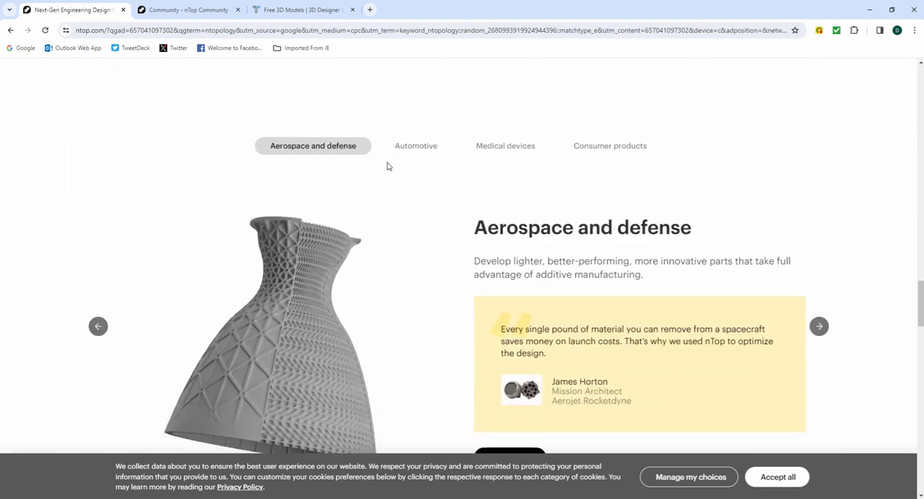
scroll(393, 167, down, 1)
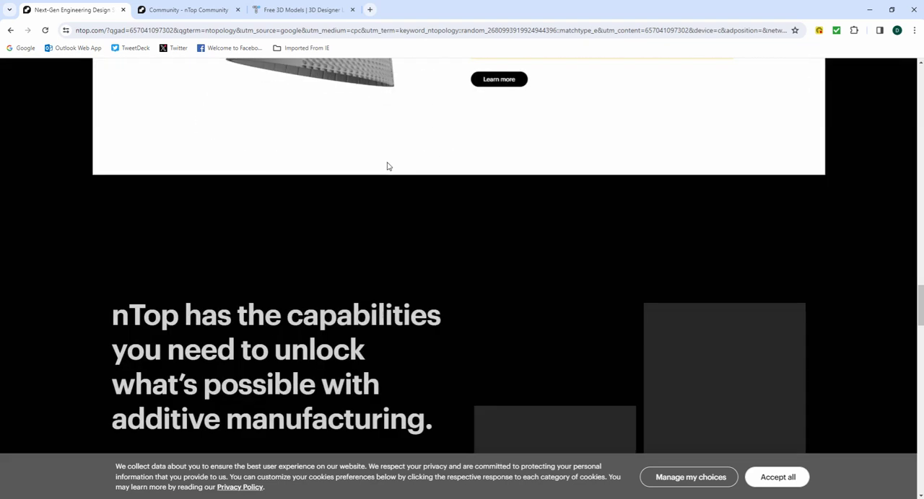
scroll(389, 167, up, 10)
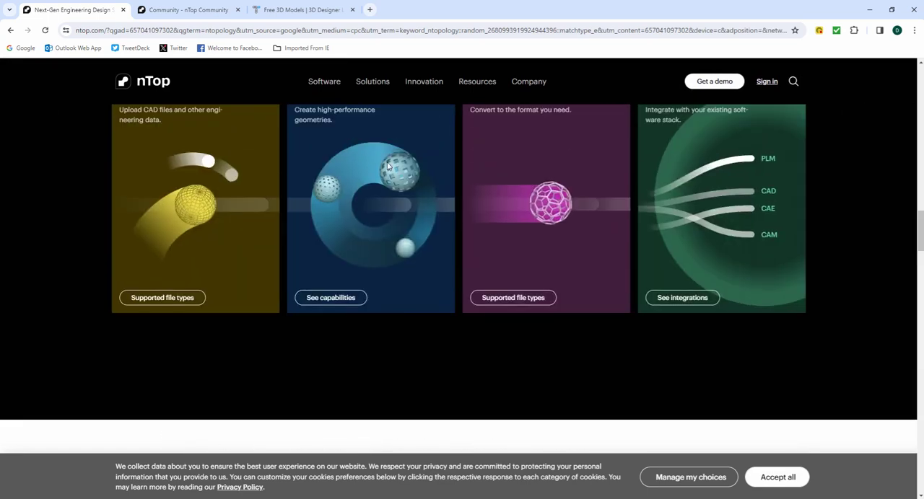
scroll(387, 167, up, 9)
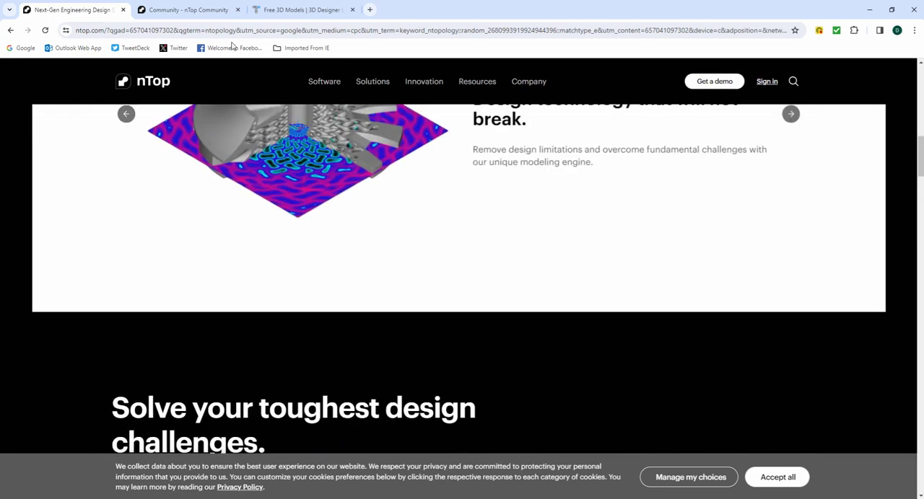
Show the nTop Community home page and look over its latest Q&A and shared resources.
click(180, 13)
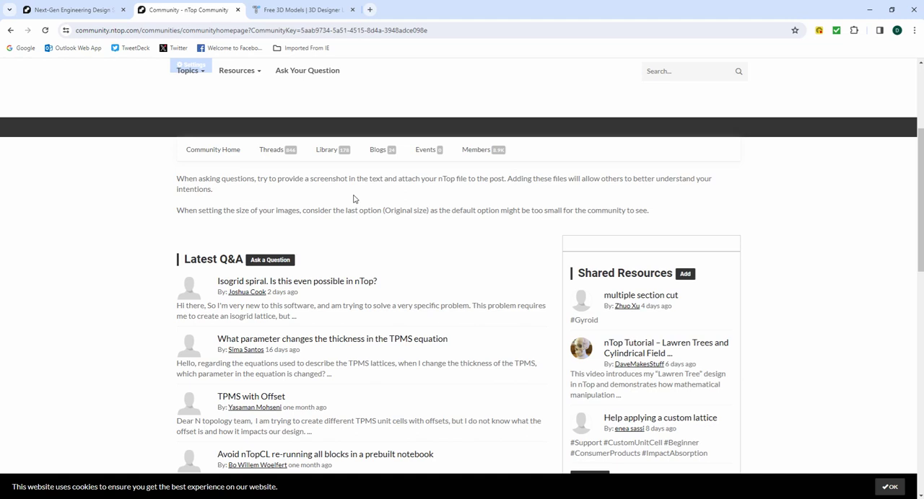
scroll(354, 200, up, 1)
scroll(417, 180, down, 2)
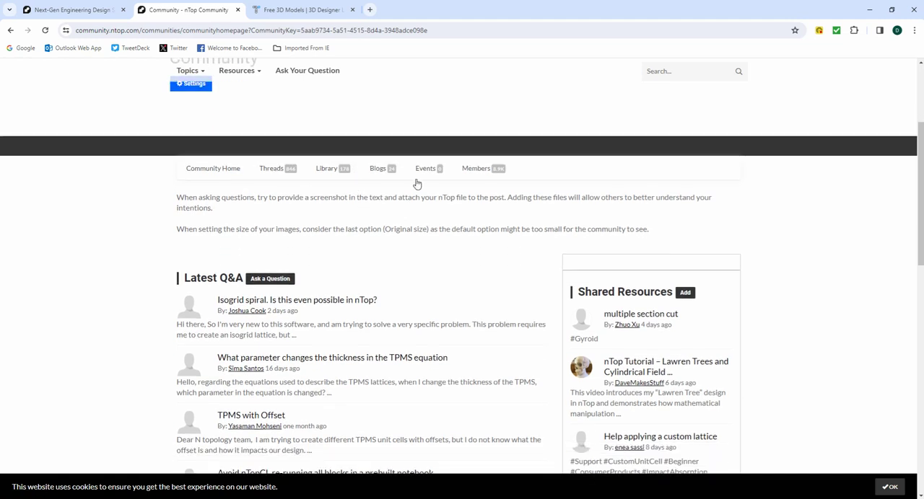
scroll(541, 219, down, 2)
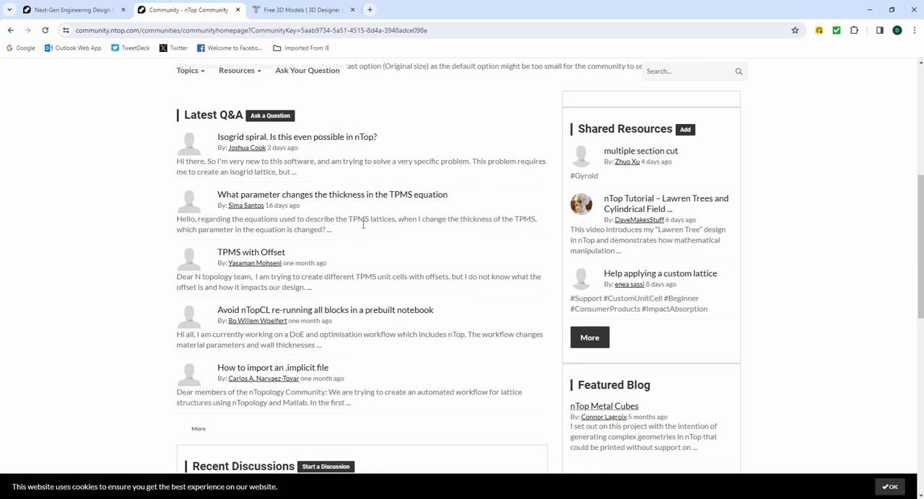
scroll(361, 227, up, 4)
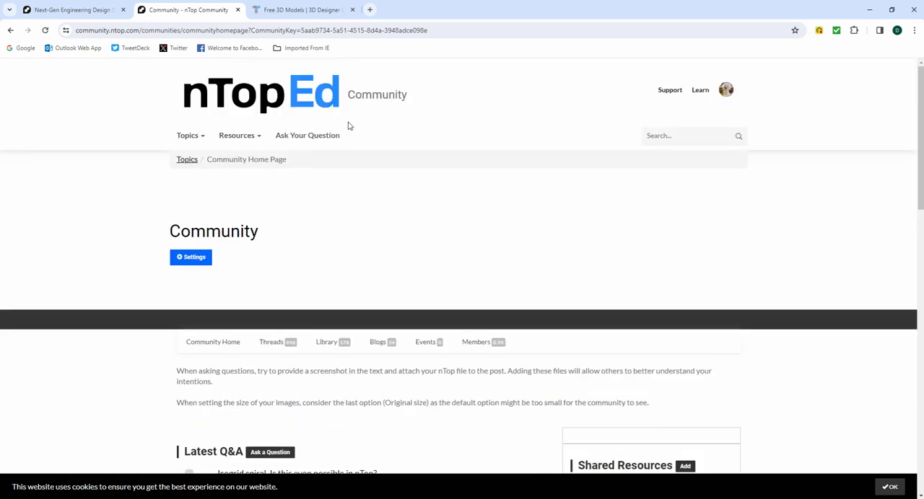
Go to the Thangs leaderboard, open the second-ranked designer's profile and view the pinned and most recent models.
click(292, 11)
scroll(351, 208, down, 2)
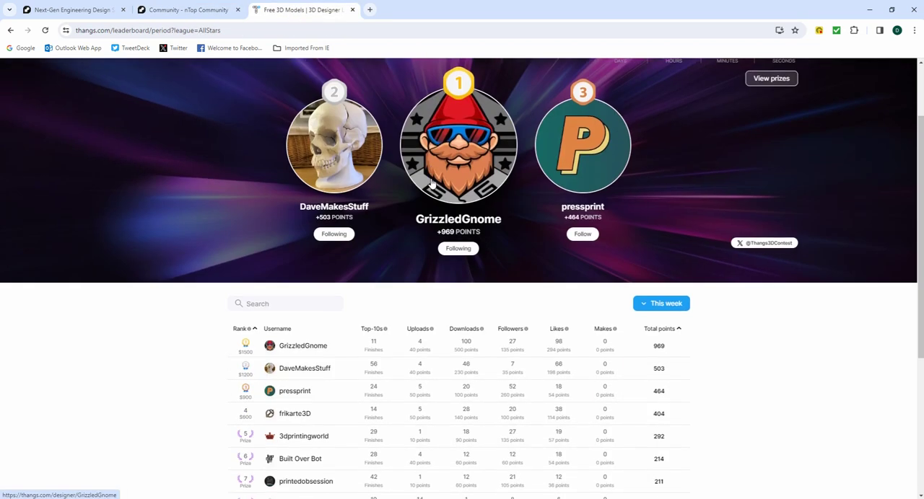
click(293, 364)
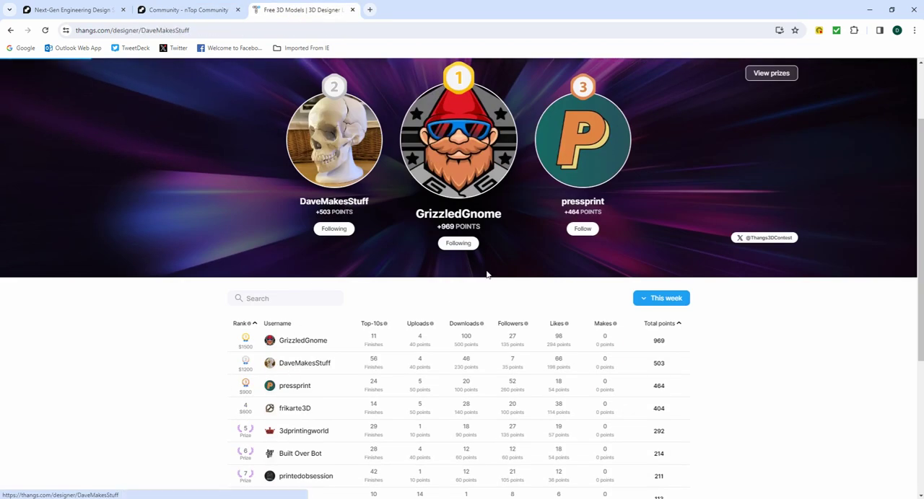
scroll(498, 262, down, 3)
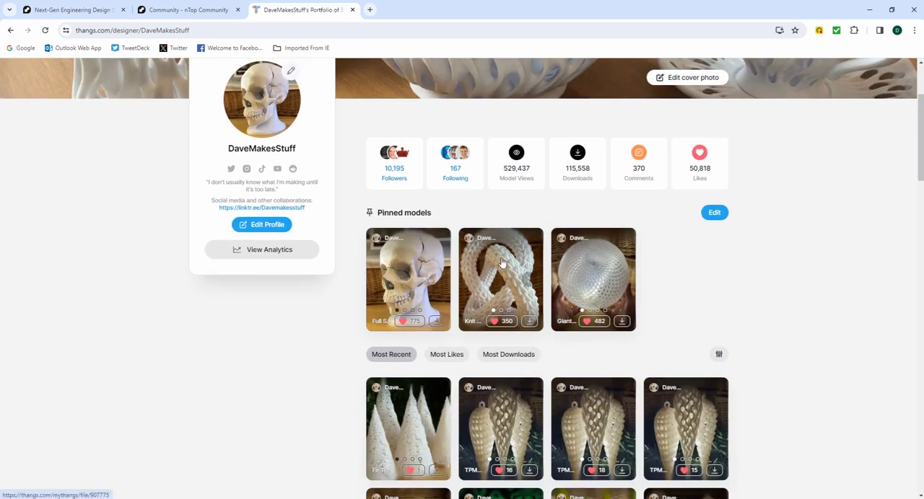
Look over the pinned and most recent models on the Thangs profile, including the newest Christmas tree upload.
scroll(503, 263, down, 4)
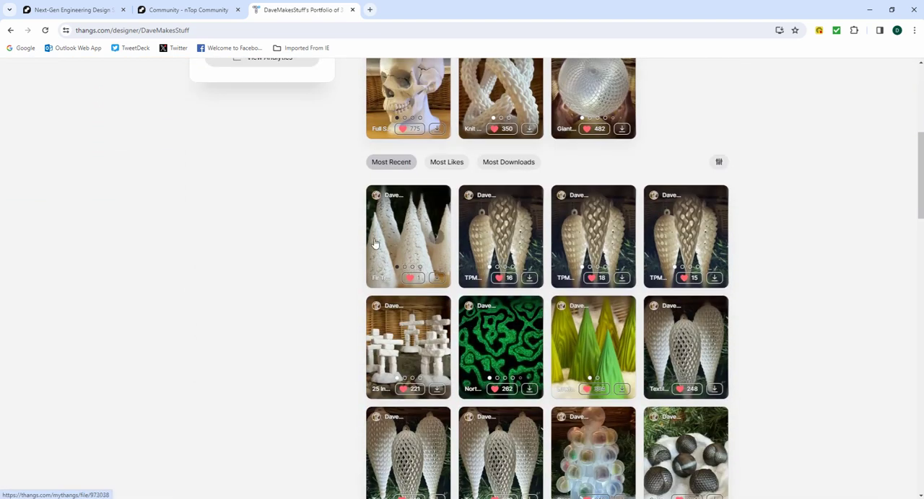
scroll(414, 240, up, 1)
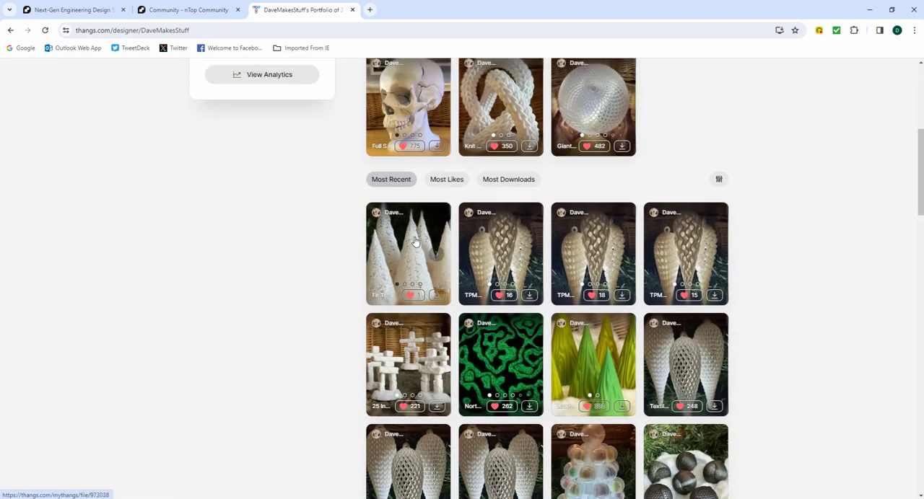
scroll(415, 242, down, 1)
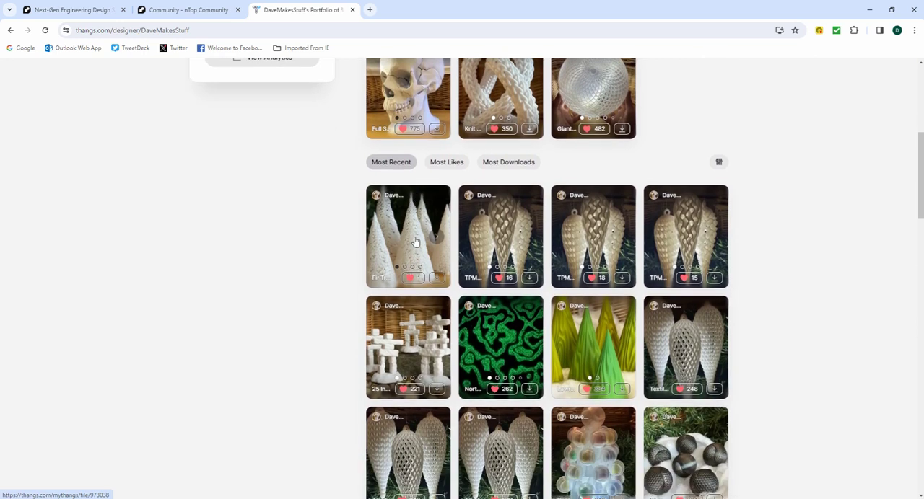
scroll(415, 242, up, 3)
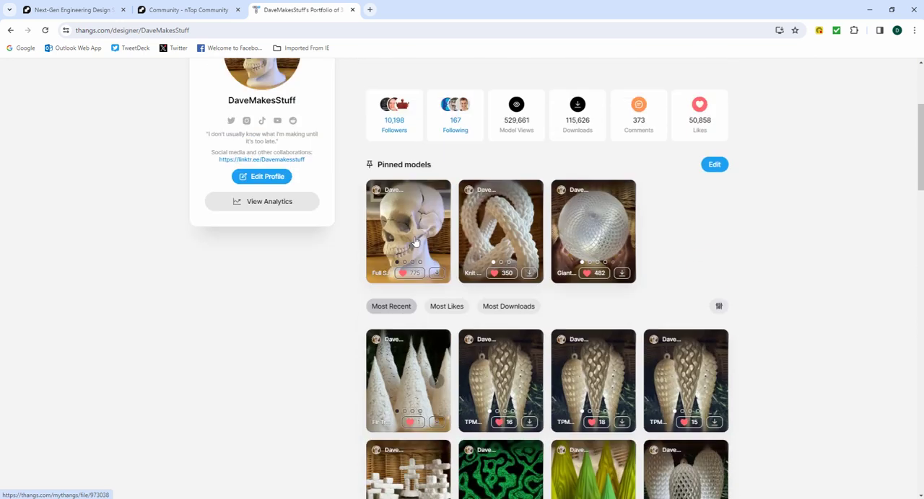
Return to nTop and hide the Any_3, Ornaments and Asembled blocks, emptying the viewport.
click(866, 12)
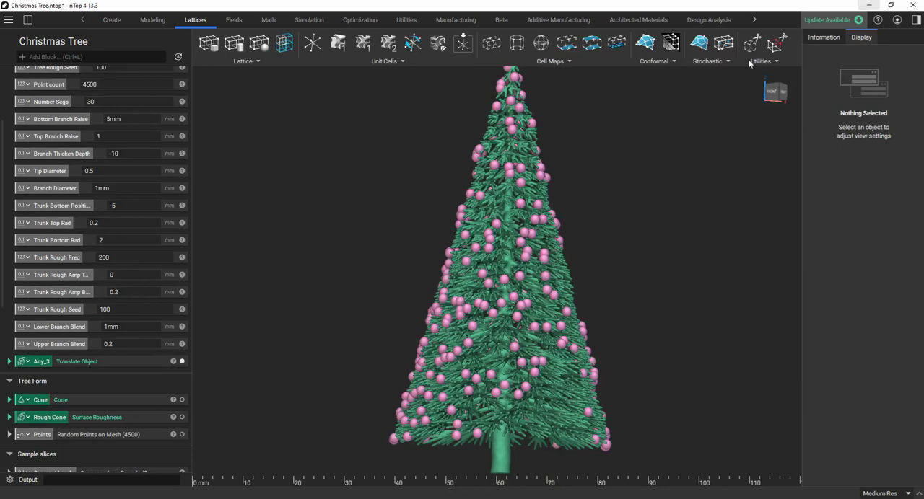
scroll(515, 363, up, 3)
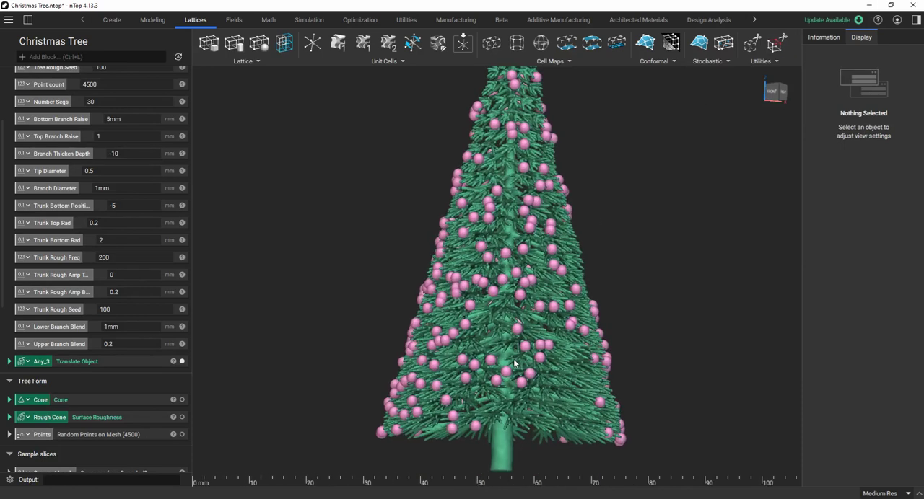
scroll(470, 370, up, 3)
scroll(454, 368, down, 3)
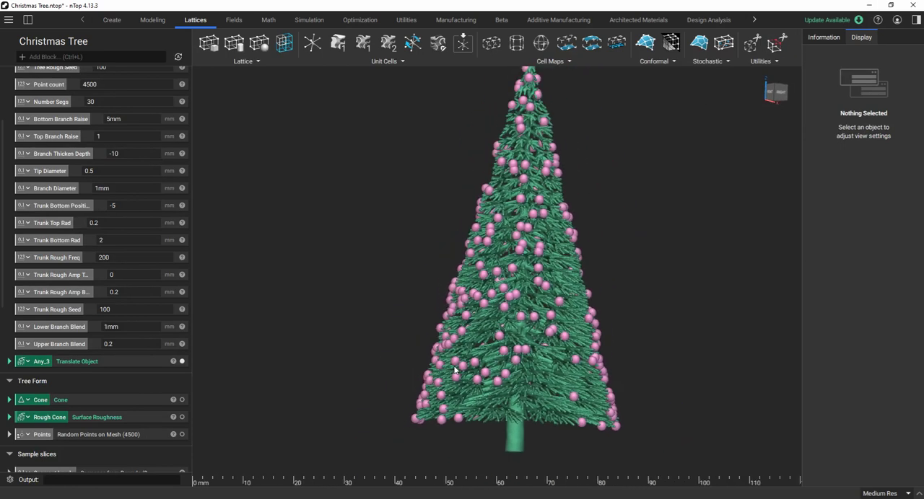
scroll(353, 399, down, 2)
click(182, 361)
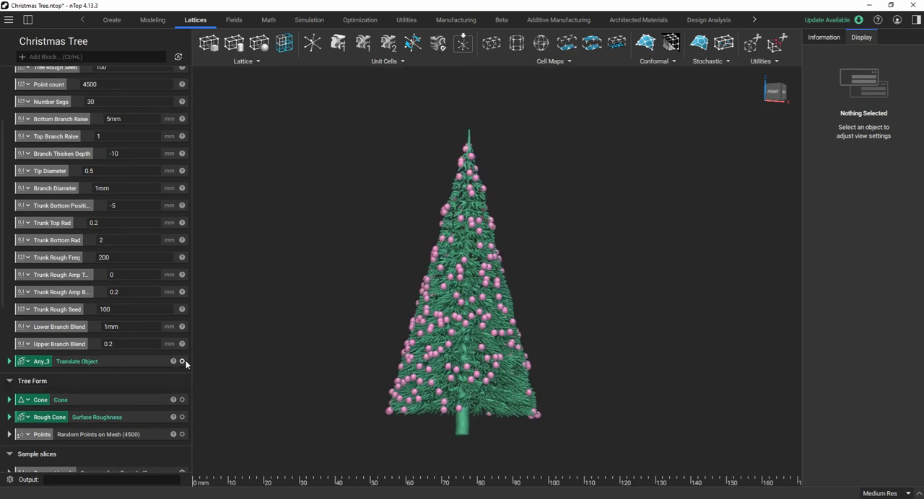
scroll(479, 281, down, 1)
scroll(479, 281, up, 1)
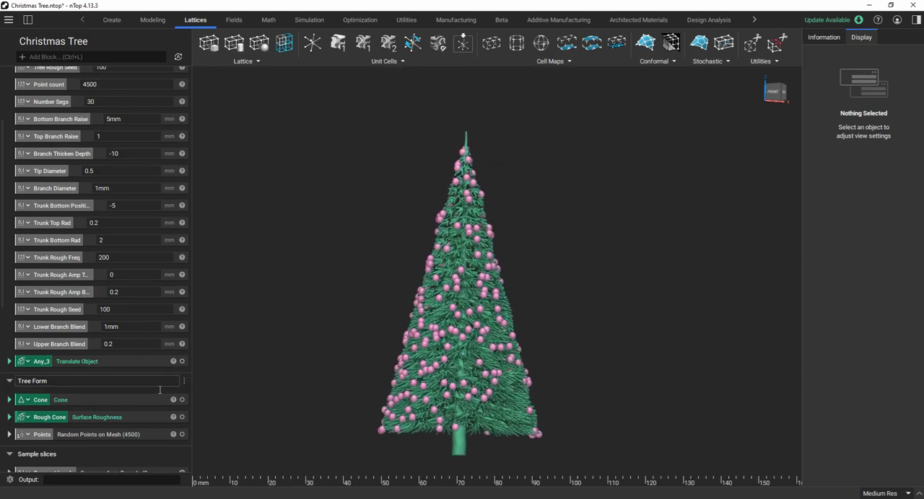
scroll(160, 390, down, 8)
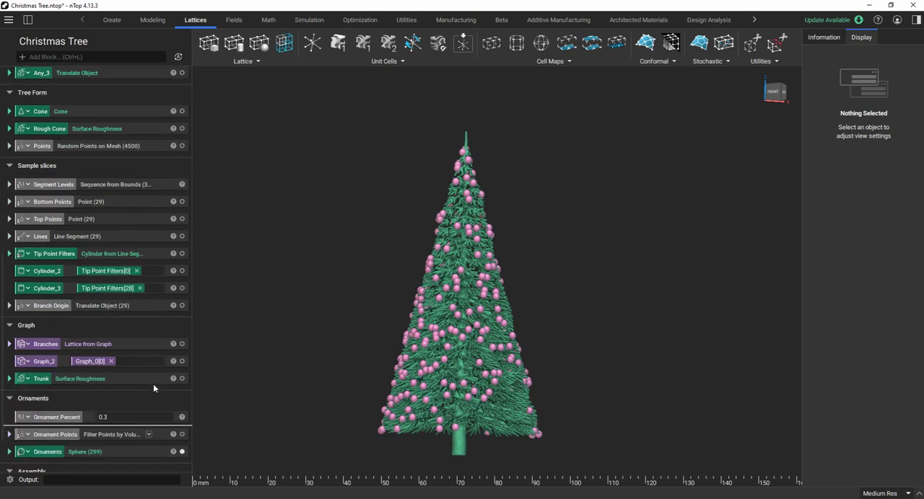
scroll(153, 388, down, 2)
click(182, 387)
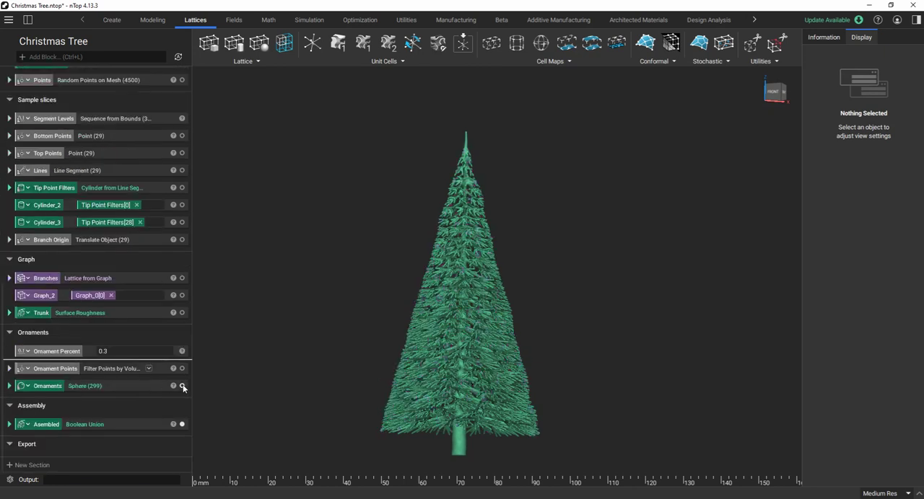
click(182, 425)
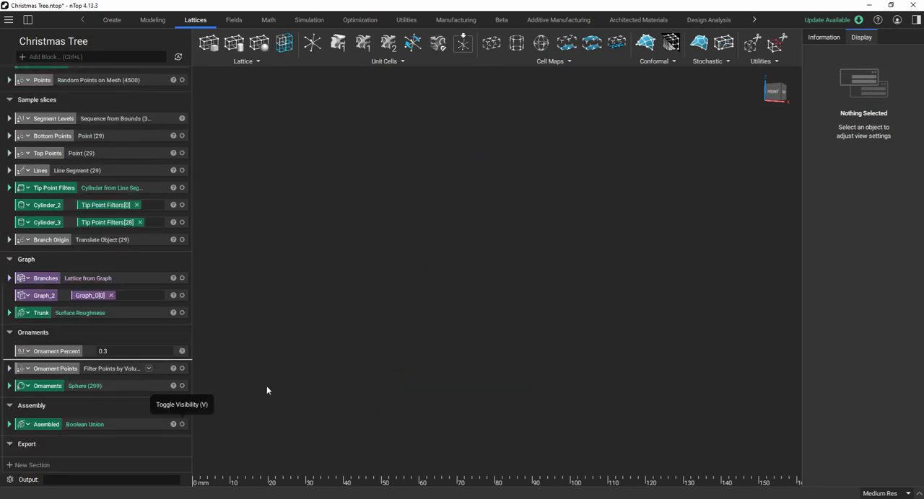
Review the notebook's Inputs list, from Height and Angle through the branch and trunk parameters.
scroll(116, 244, up, 4)
scroll(116, 244, up, 12)
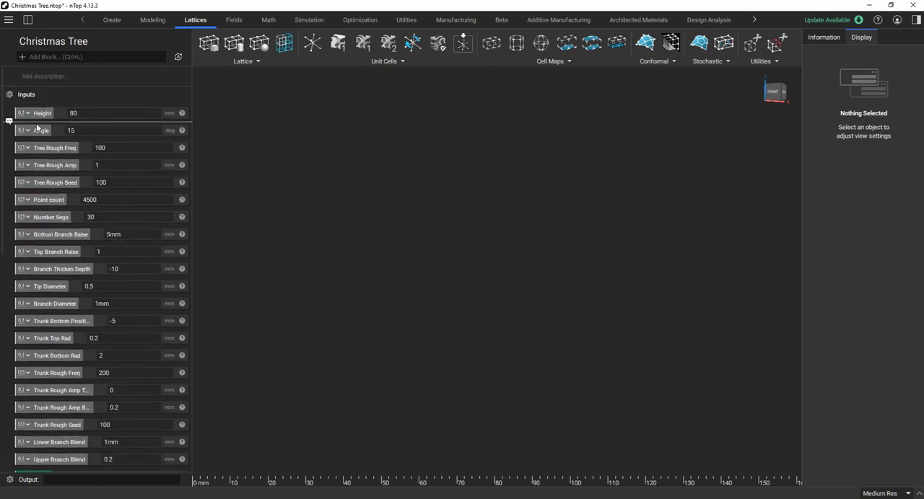
scroll(91, 170, down, 1)
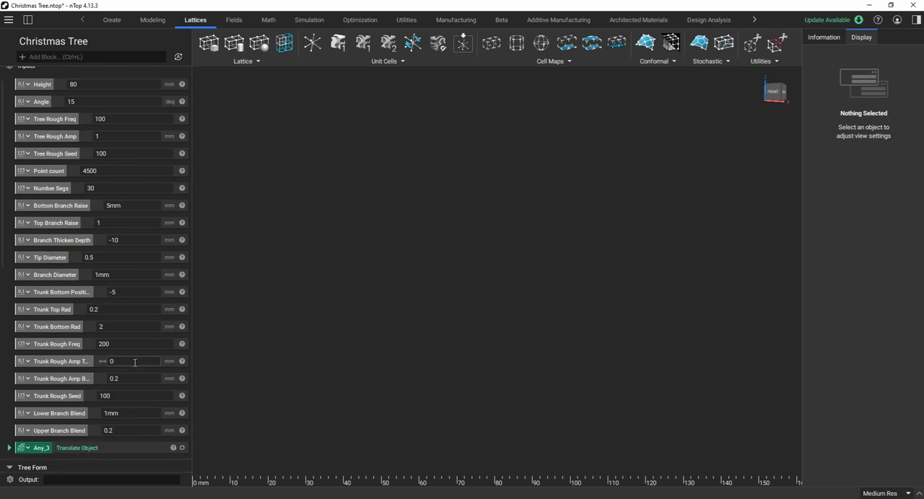
scroll(127, 322, down, 2)
scroll(121, 373, up, 3)
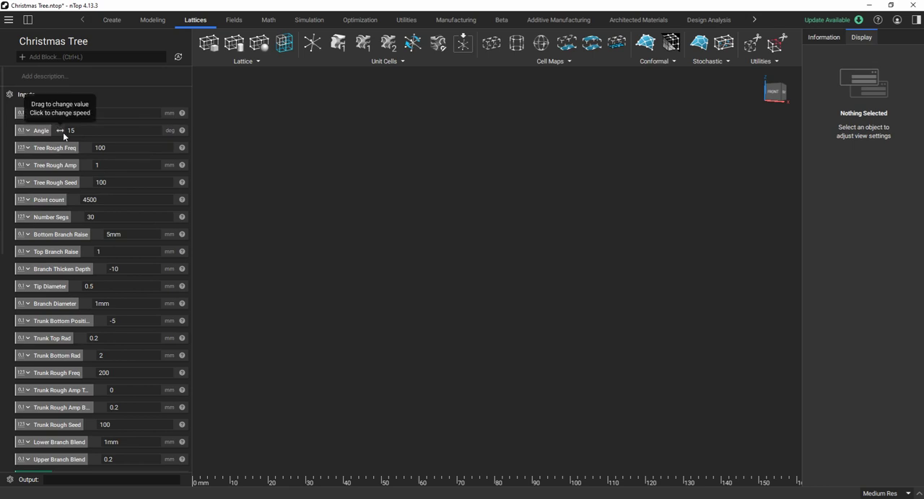
scroll(87, 243, down, 4)
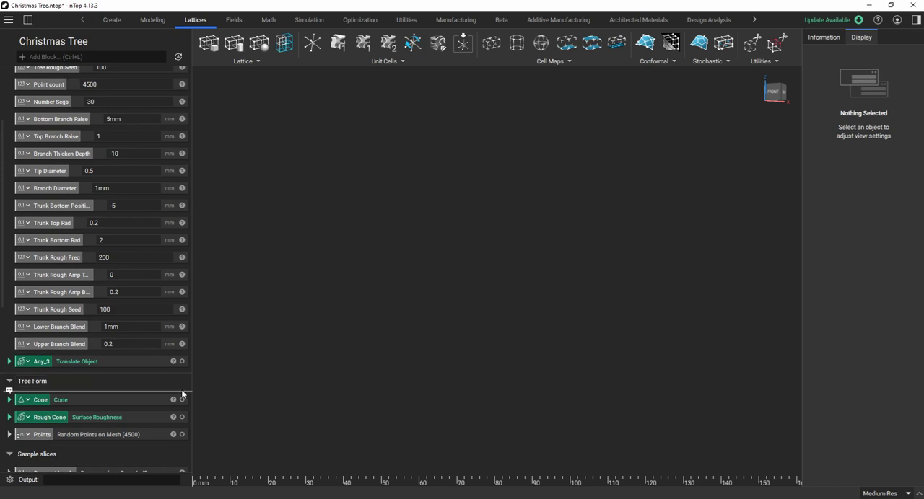
Show the Cone block from the Tree Form section and inspect the plain cone from several angles.
click(182, 401)
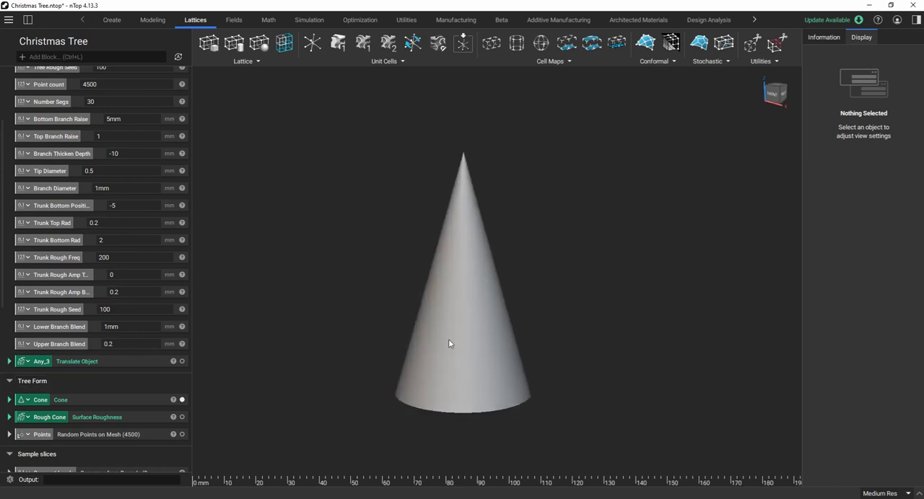
right_drag(456, 359, 466, 306)
scroll(465, 306, down, 1)
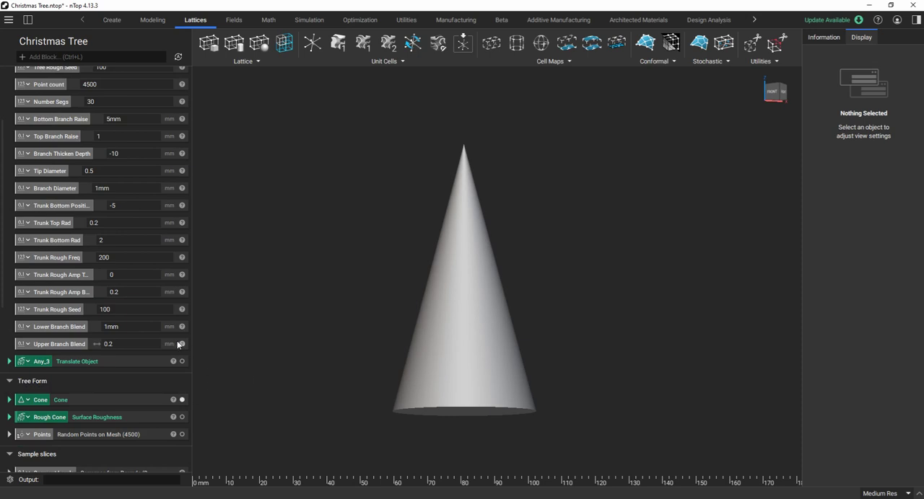
scroll(409, 296, up, 1)
scroll(441, 266, down, 2)
right_drag(476, 331, 485, 363)
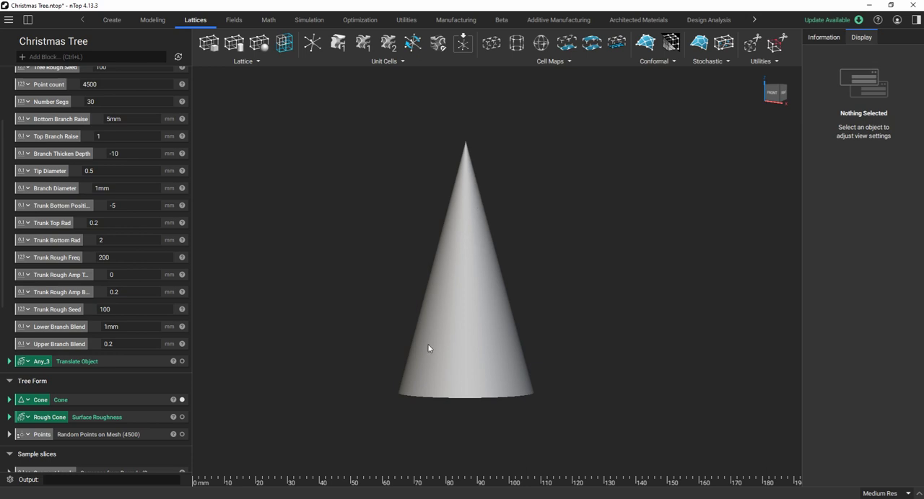
scroll(458, 363, up, 1)
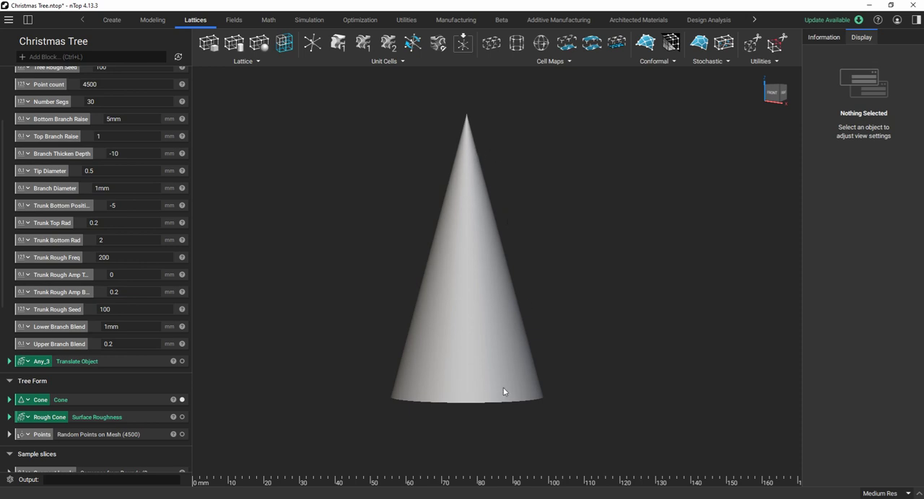
right_drag(578, 389, 543, 390)
scroll(543, 385, up, 2)
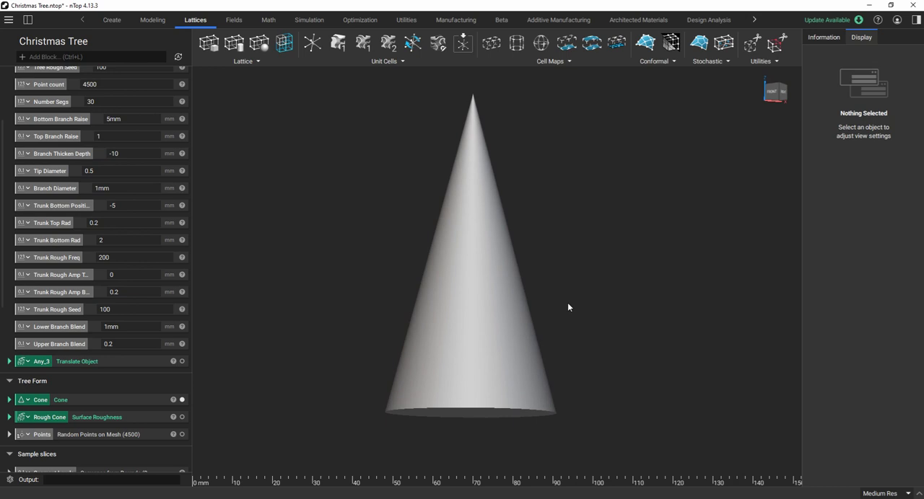
mouse_move(567, 306)
right_down()
mouse_move(549, 317)
mouse_move(542, 309)
right_up()
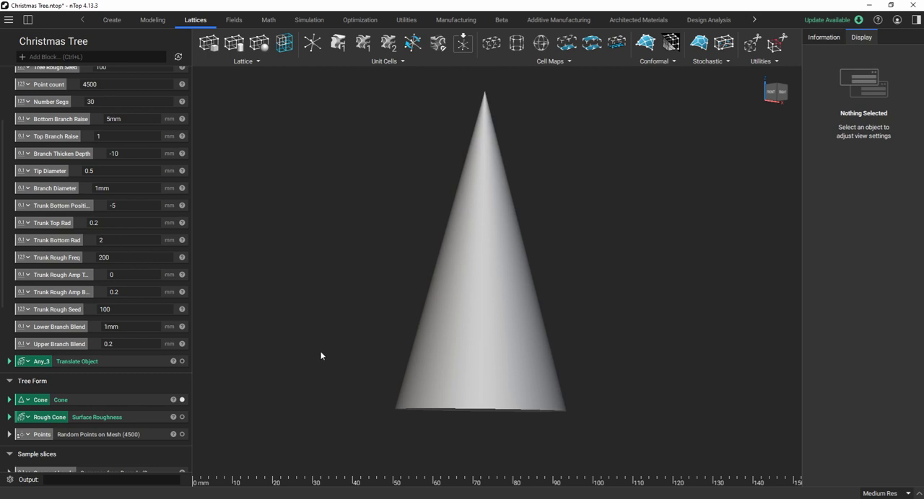
Review the tree roughness inputs and expand the Rough Cone block to examine its frequency, amplitude and seed connections.
scroll(144, 361, up, 4)
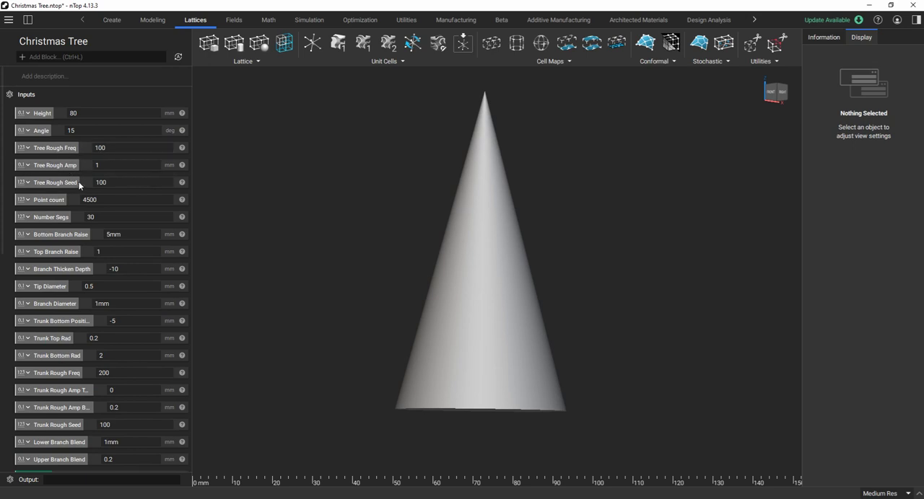
scroll(80, 185, down, 5)
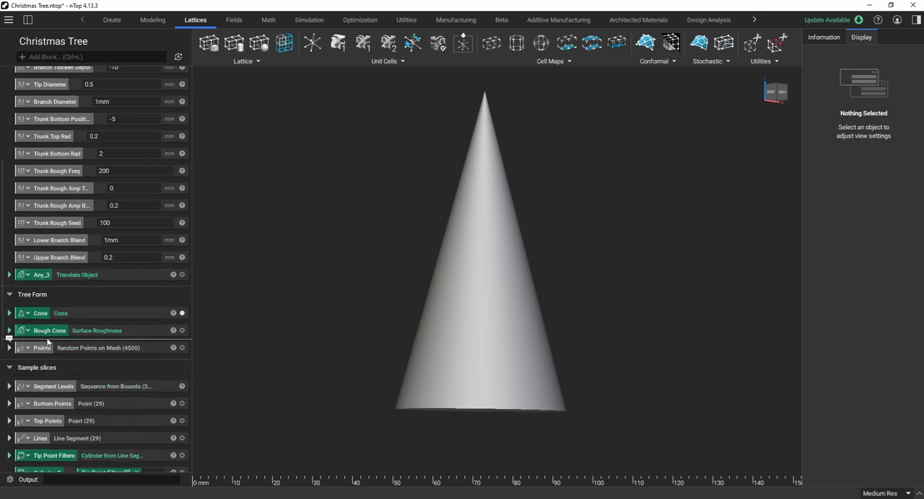
click(8, 330)
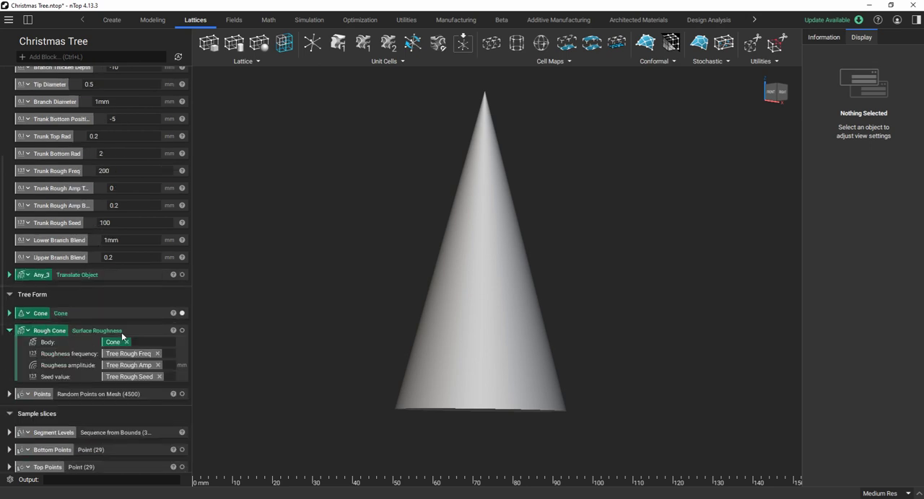
scroll(122, 335, down, 1)
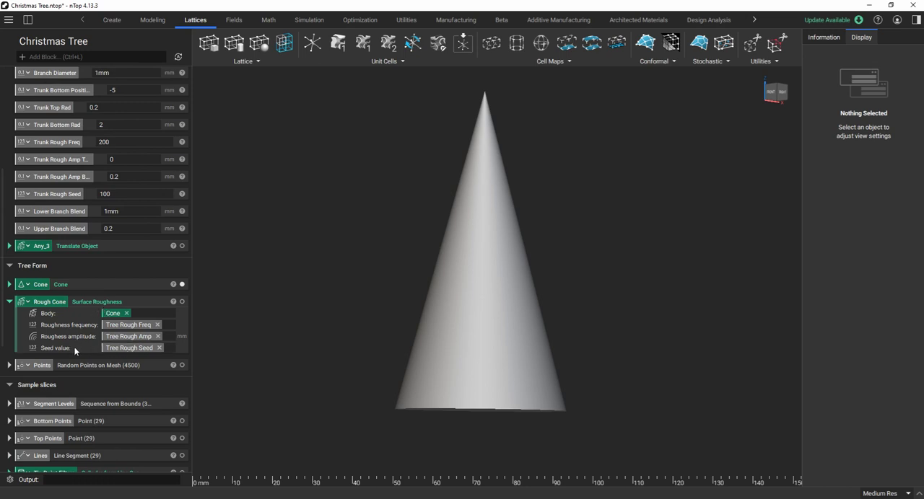
mouse_move(137, 351)
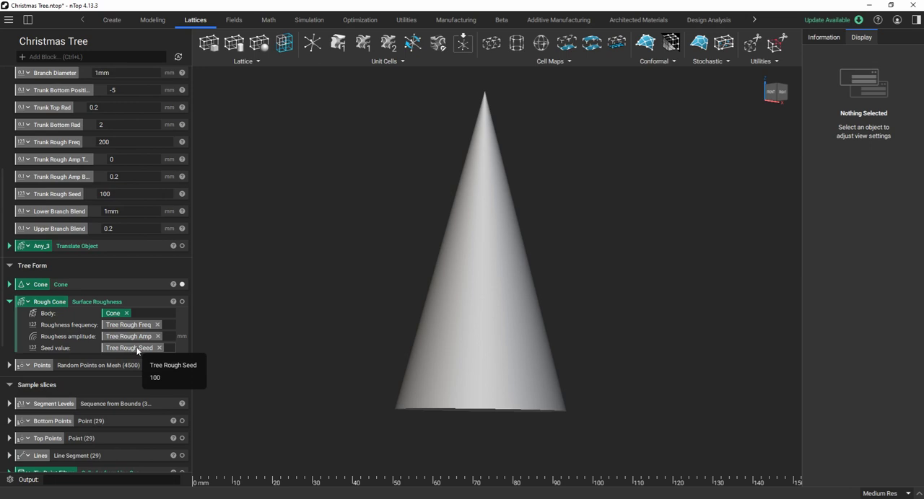
Show the Rough Cone instead of the plain Cone and inspect its bumpy surface from several sides.
click(182, 302)
click(182, 285)
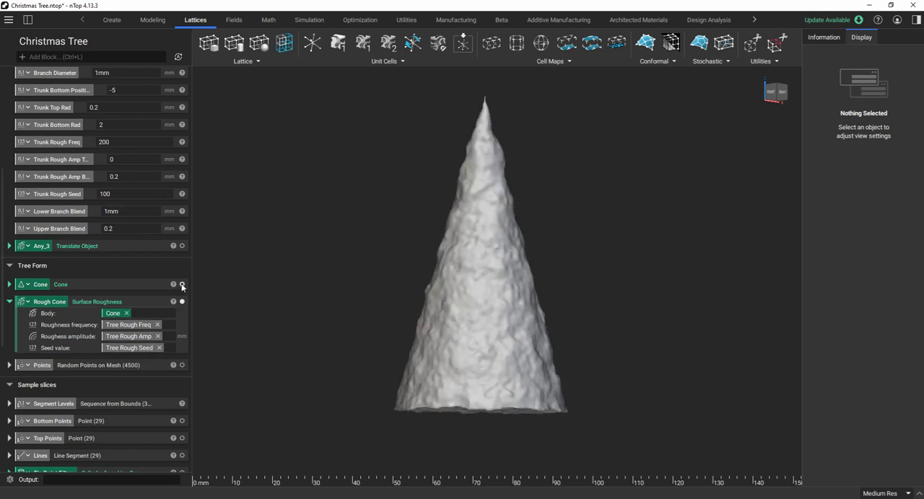
scroll(420, 225, down, 2)
scroll(488, 294, up, 2)
right_drag(469, 313, 623, 311)
scroll(419, 321, down, 2)
scroll(423, 324, up, 5)
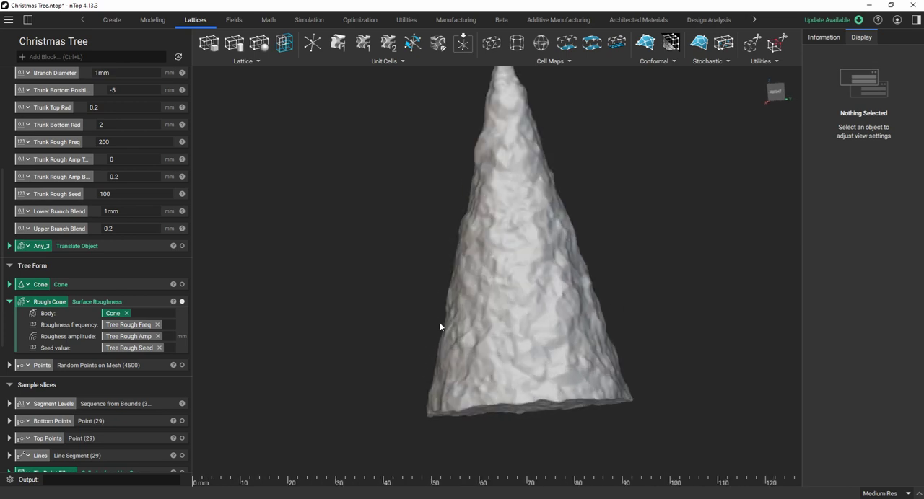
right_drag(440, 324, 491, 124)
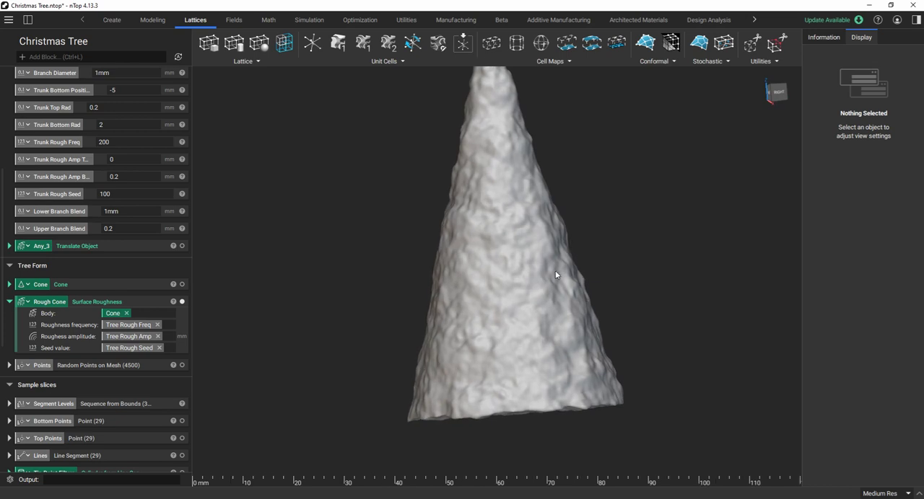
right_drag(556, 275, 571, 322)
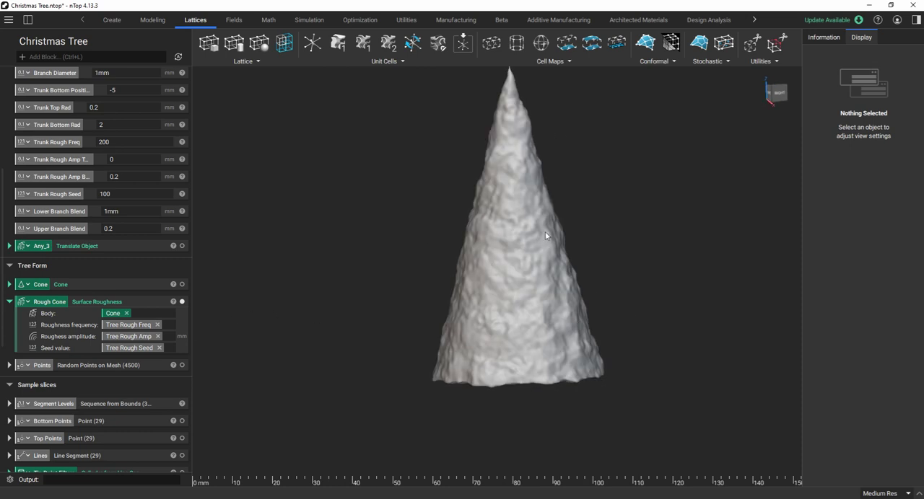
scroll(530, 268, up, 1)
right_drag(535, 292, 558, 282)
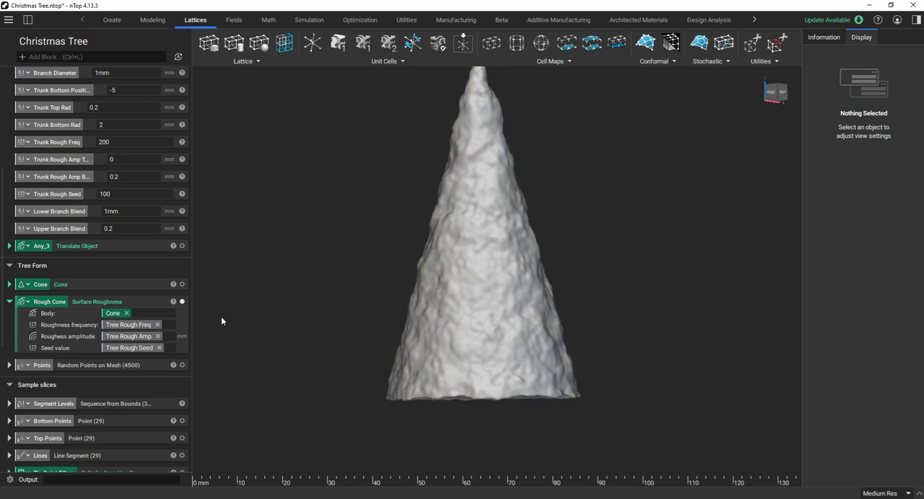
Collapse the Rough Cone block and go back to the Height and Angle parameters in the Inputs section.
click(9, 301)
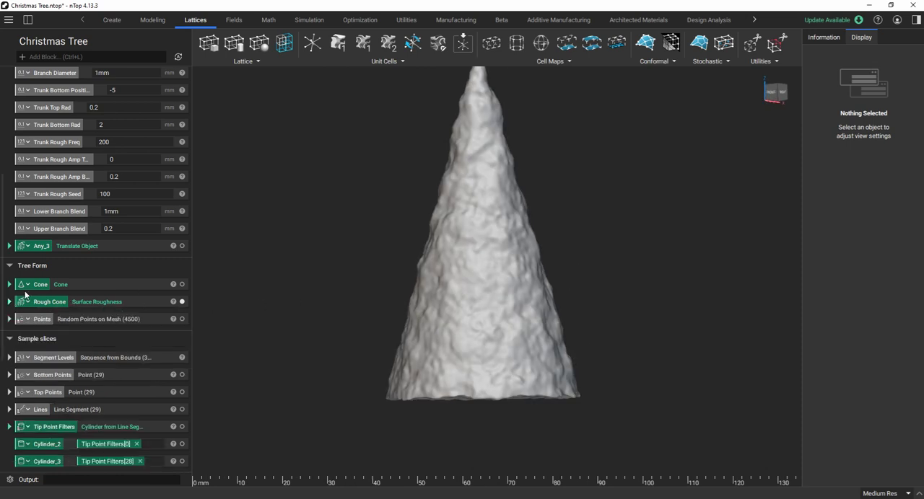
scroll(88, 206, up, 3)
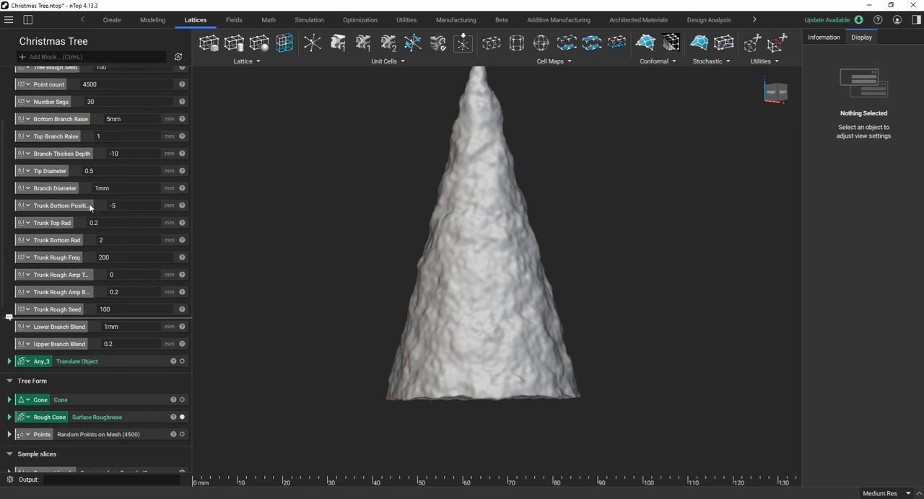
scroll(90, 207, up, 3)
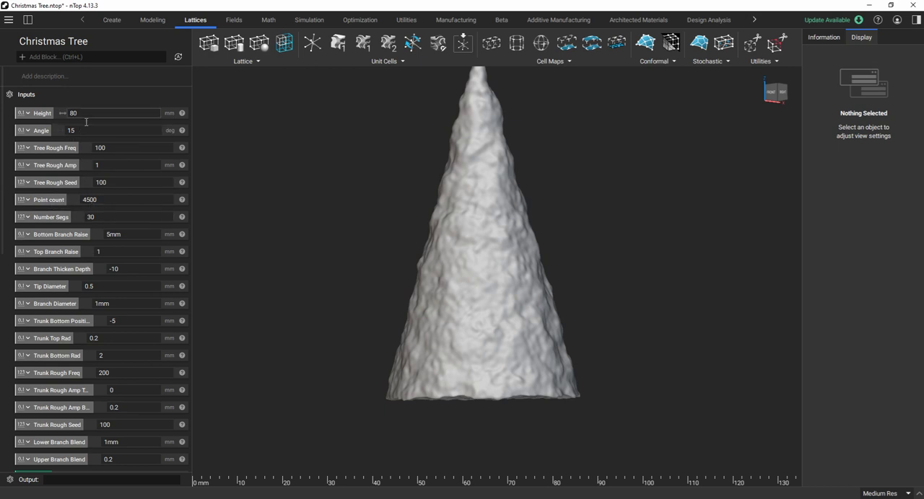
Show the Points block from the Tree Form section instead of the Rough Cone and inspect the random points from several sides.
scroll(128, 234, down, 5)
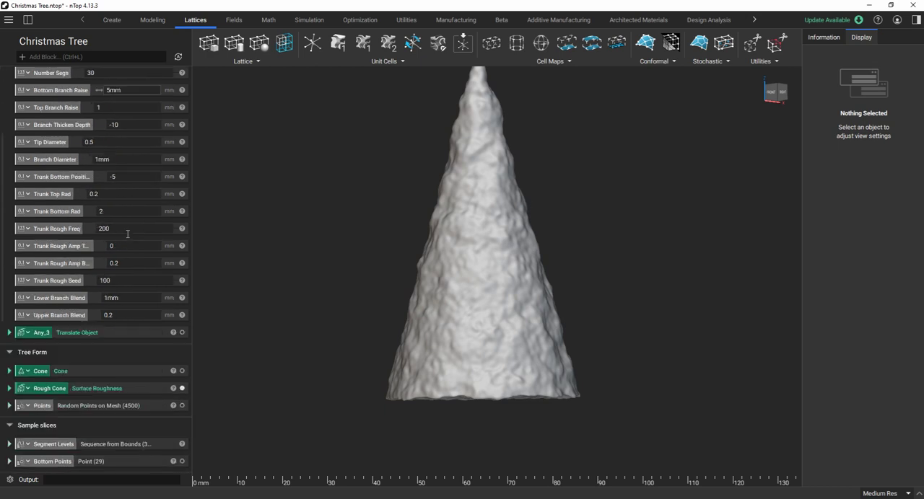
scroll(128, 234, down, 3)
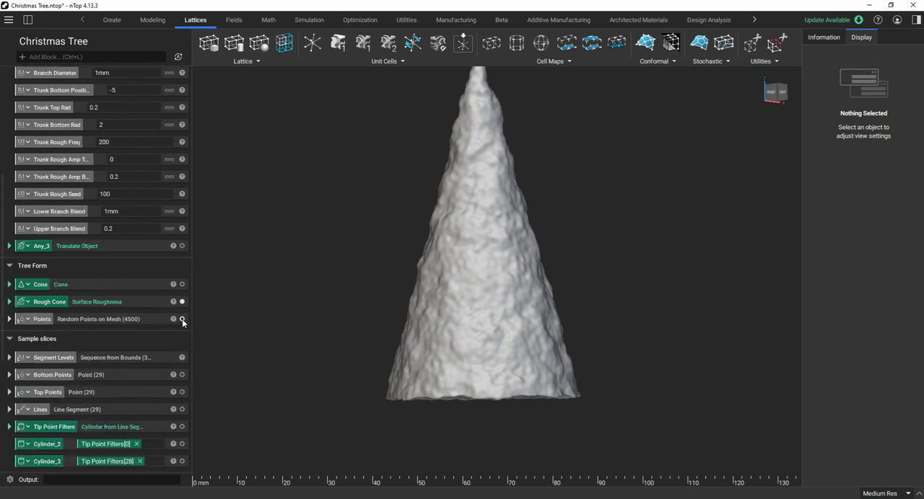
click(182, 319)
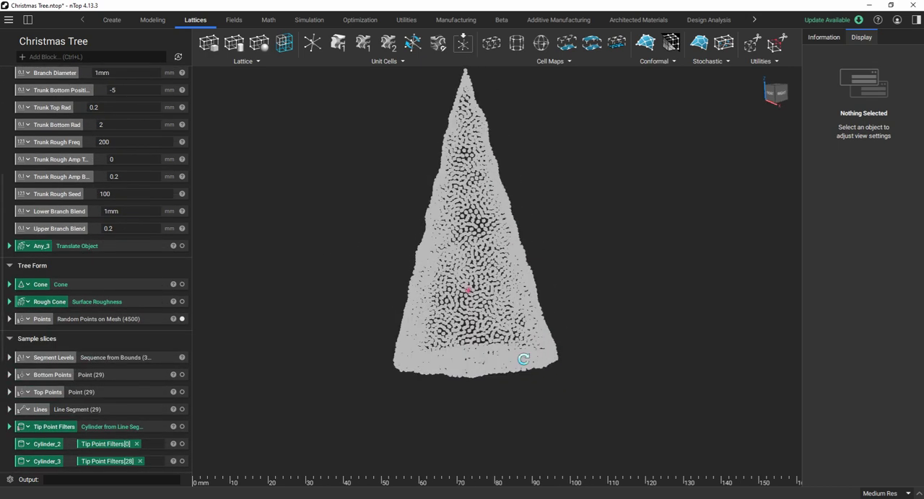
right_drag(523, 359, 615, 447)
scroll(494, 325, up, 2)
scroll(551, 431, up, 5)
right_drag(551, 430, 540, 400)
scroll(469, 347, down, 5)
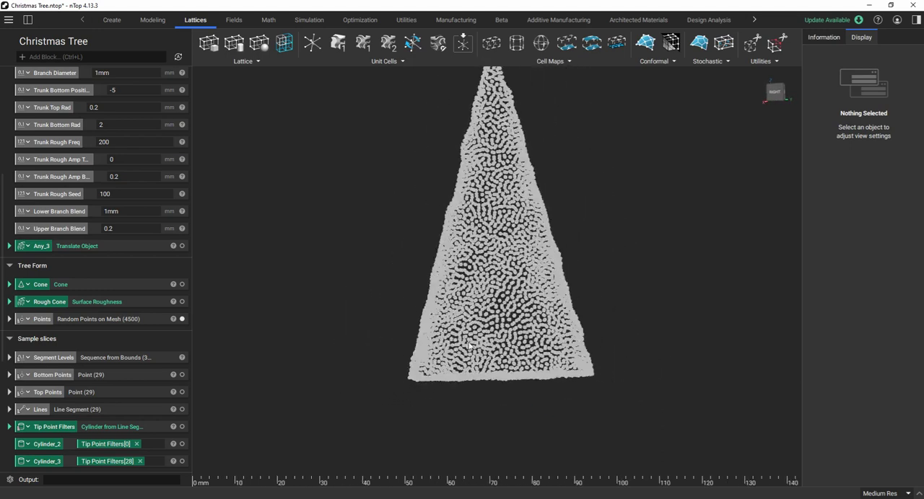
Hide the Points block's random points and show them again.
click(182, 321)
scroll(166, 321, down, 3)
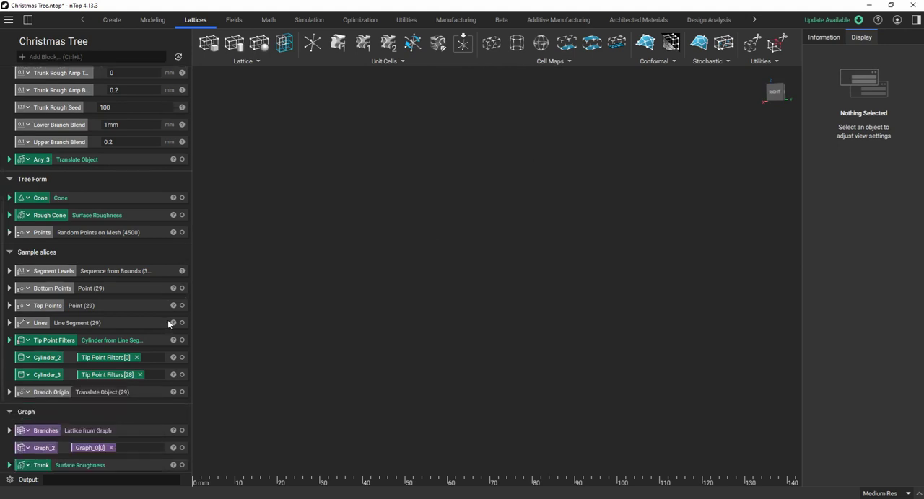
click(182, 233)
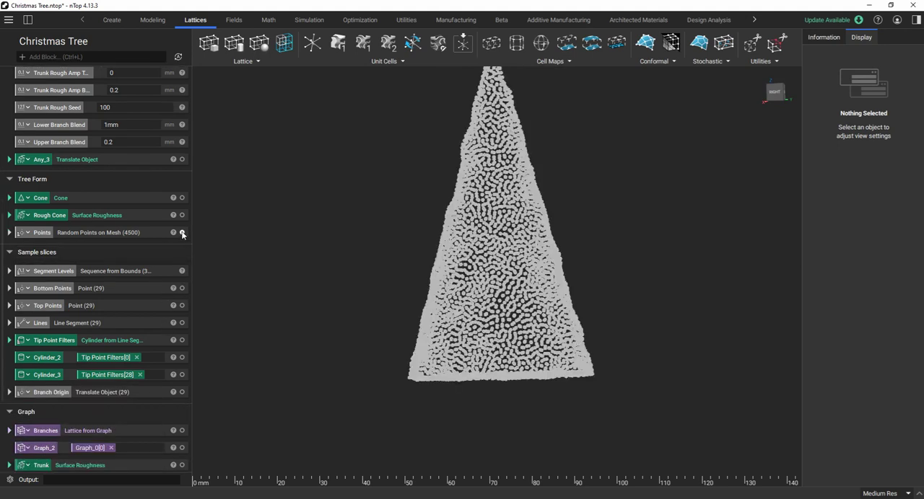
scroll(398, 306, down, 2)
scroll(513, 227, up, 2)
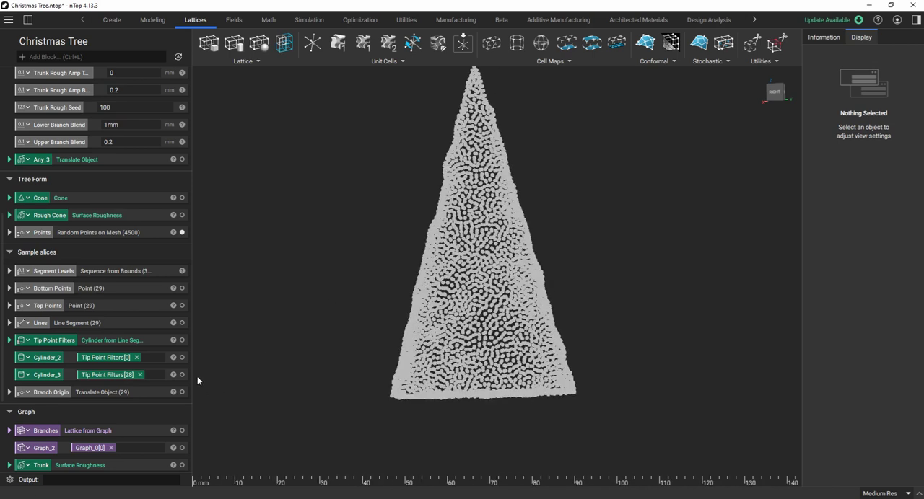
Expand the Branches block in the Graph section and review its Merge Graphs and Ramp thickness inputs.
scroll(130, 375, down, 3)
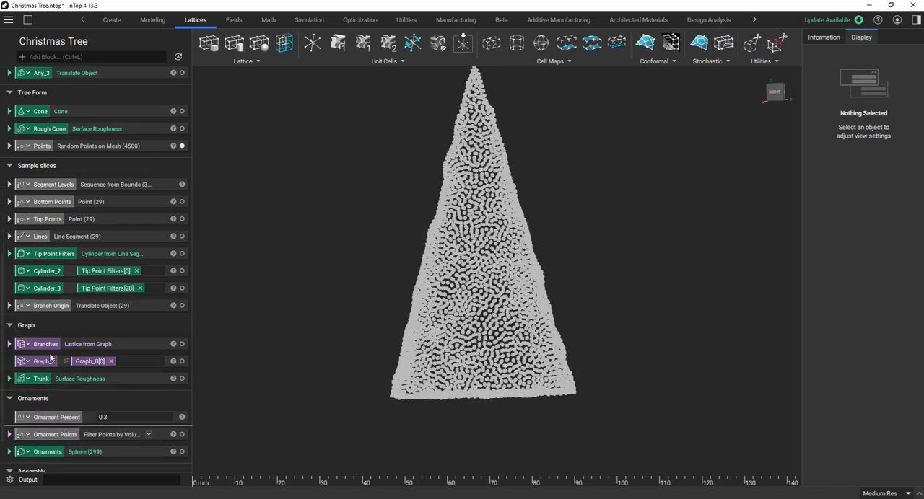
click(10, 345)
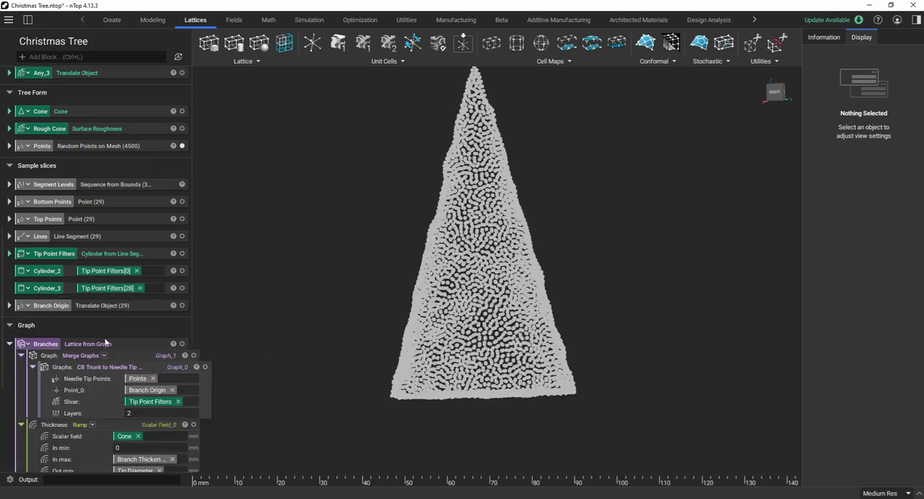
scroll(105, 344, down, 1)
scroll(462, 296, up, 2)
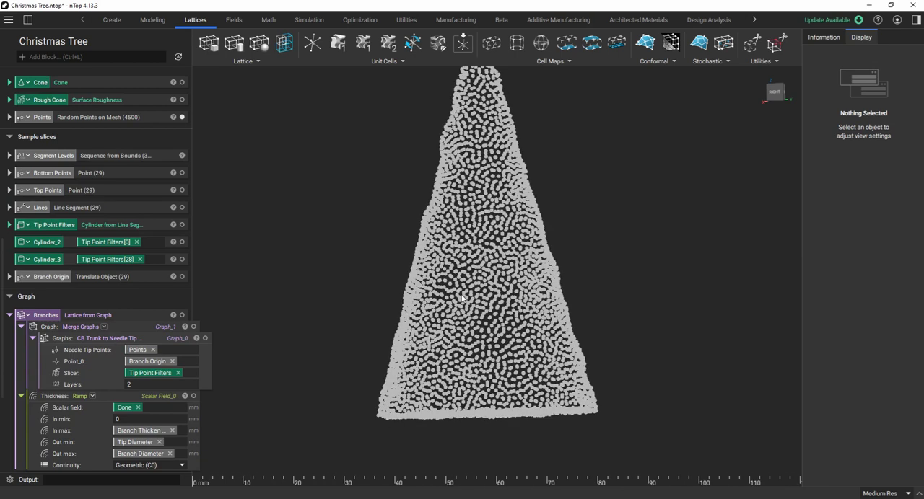
Examine how the needle tip points are distributed over the tree form, from the wide base up to the tip.
scroll(462, 295, up, 1)
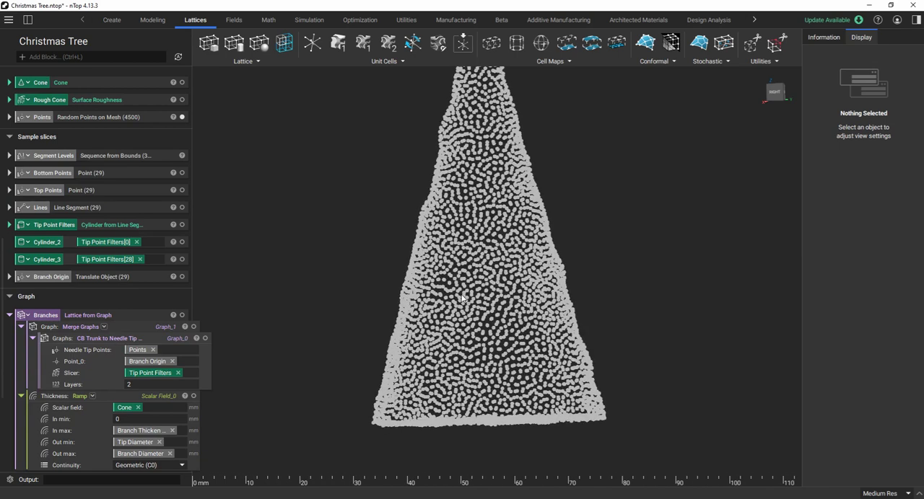
scroll(462, 296, down, 2)
scroll(461, 296, up, 5)
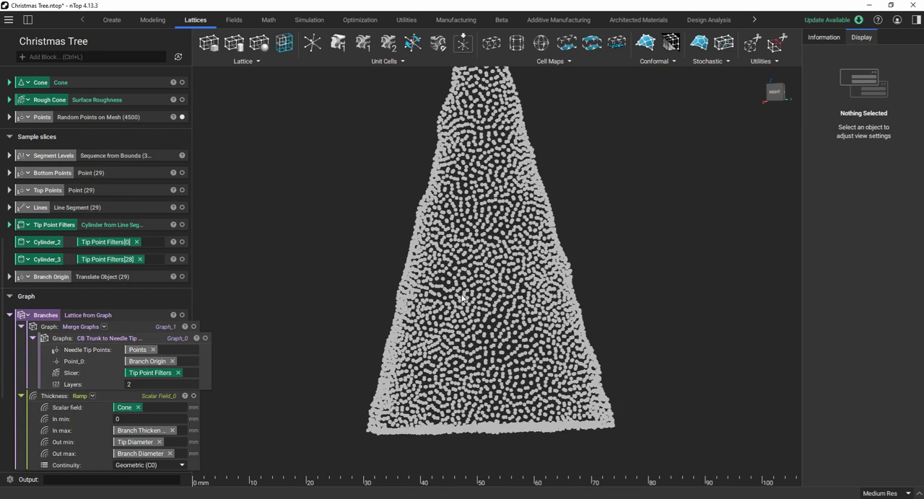
scroll(464, 300, down, 4)
scroll(496, 343, up, 4)
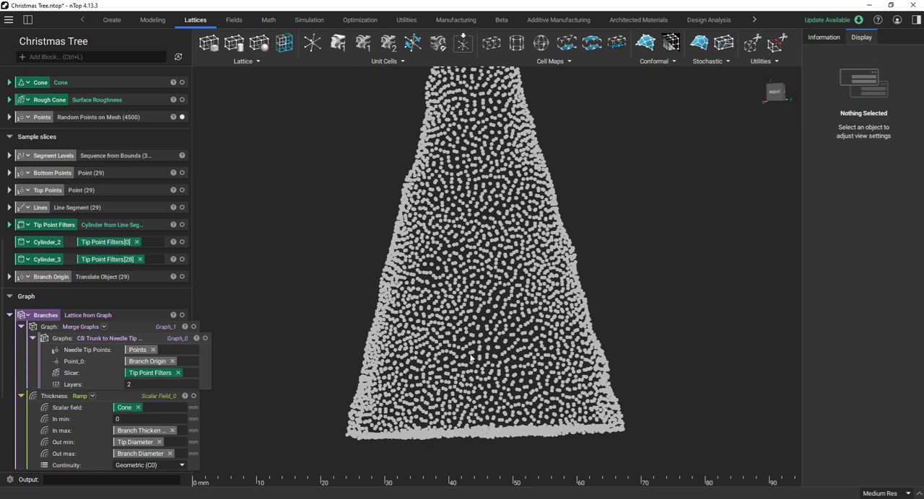
scroll(462, 333, down, 3)
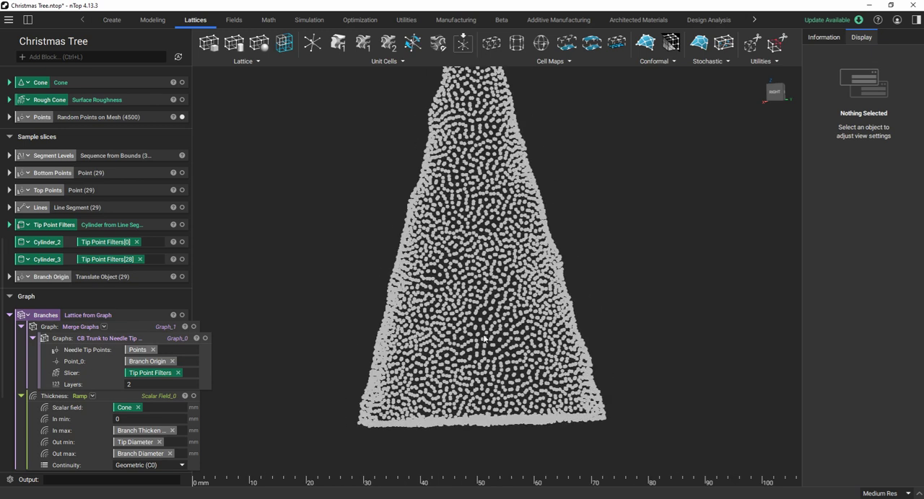
scroll(484, 338, up, 1)
scroll(484, 338, down, 2)
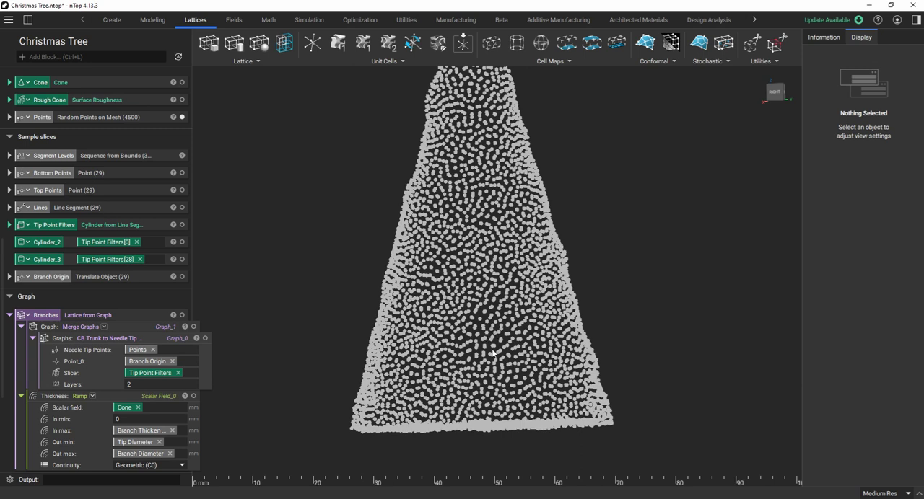
scroll(481, 406, down, 5)
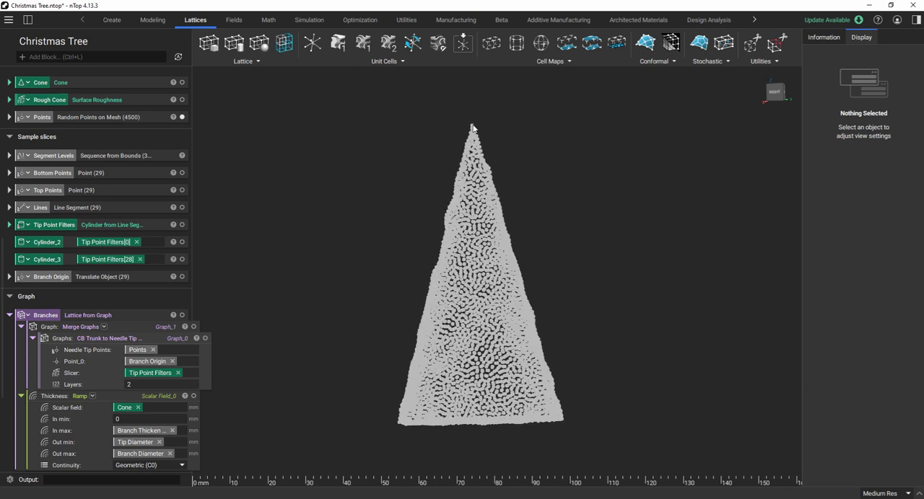
scroll(472, 127, up, 1)
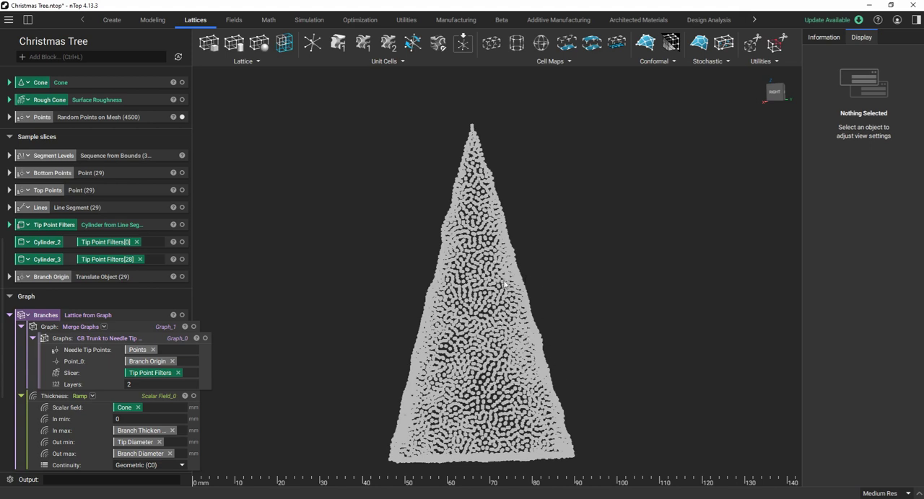
scroll(500, 273, down, 5)
scroll(496, 395, up, 4)
scroll(496, 395, up, 2)
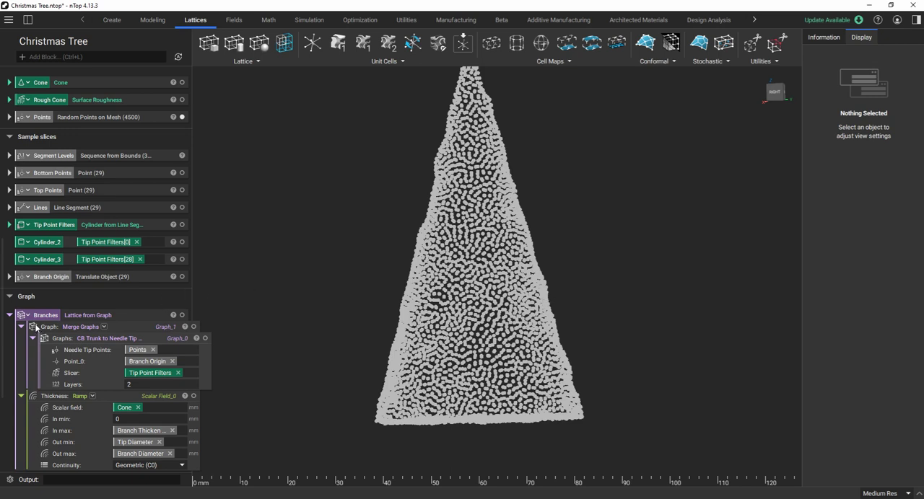
Look up the CB Trunk to Needle Tip Graph custom block among the notebook's imports, and close the list.
scroll(213, 317, down, 1)
scroll(158, 343, up, 1)
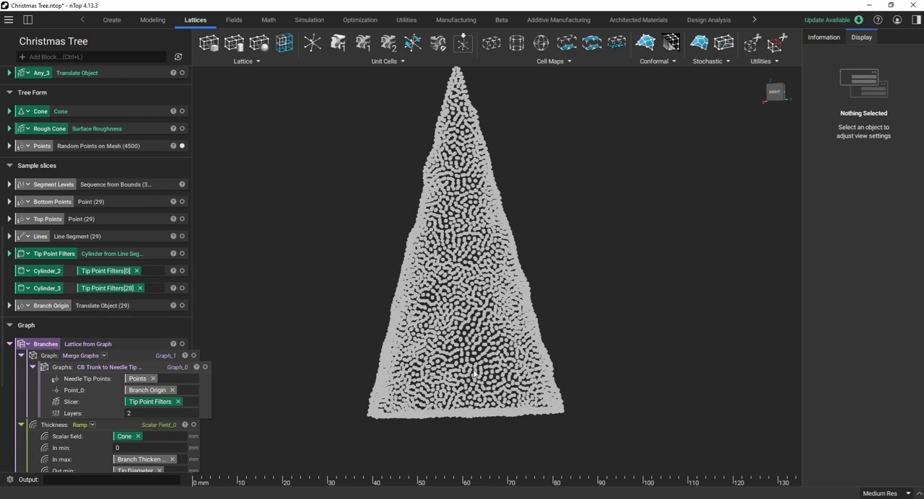
scroll(158, 352, down, 3)
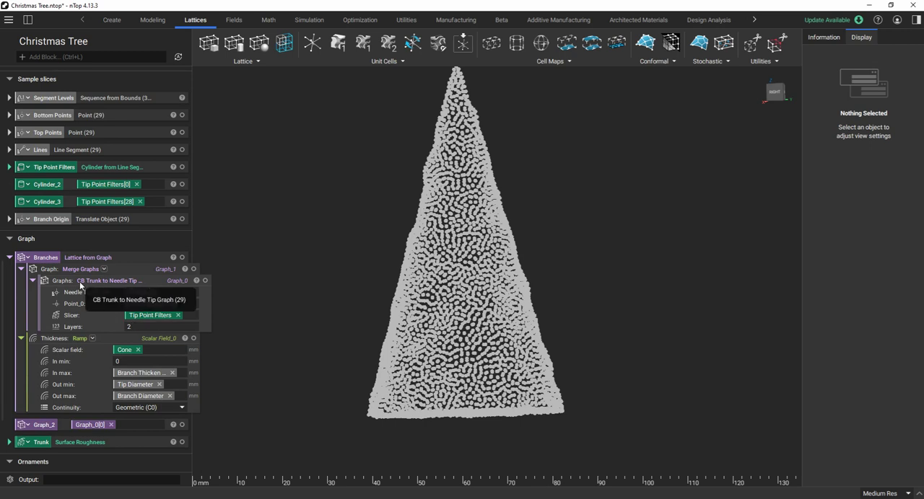
click(27, 21)
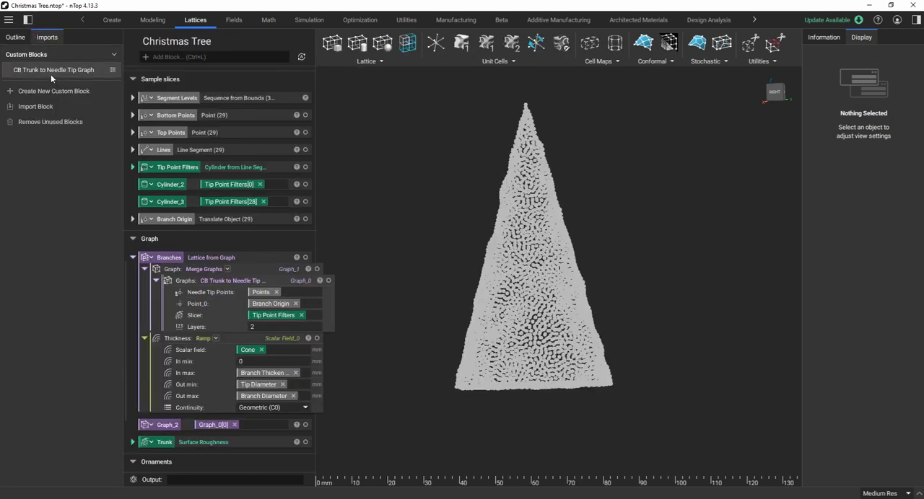
mouse_move(51, 74)
click(28, 20)
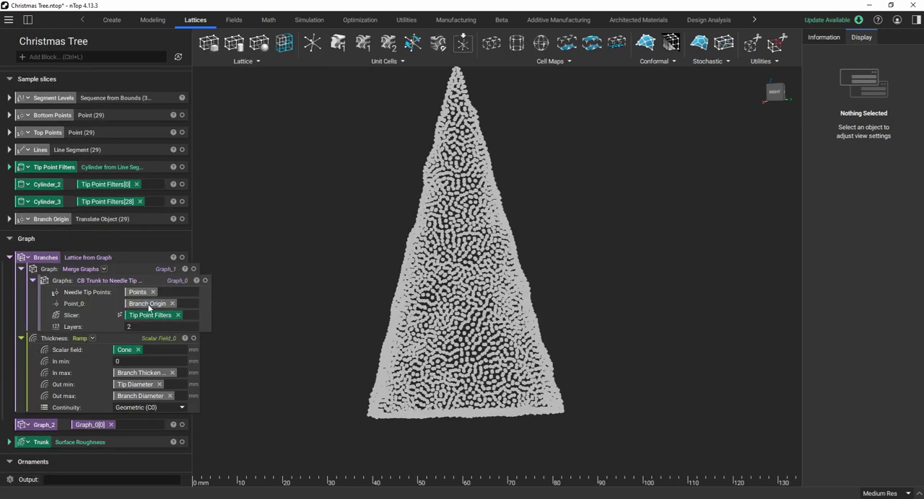
Go back to the Inputs section and review the point count, segment and branch parameters.
scroll(130, 311, up, 1)
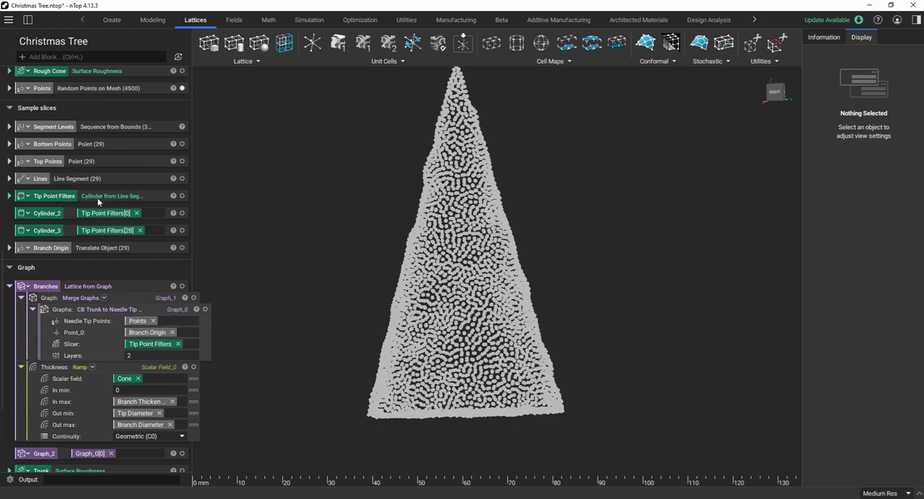
scroll(98, 202, up, 13)
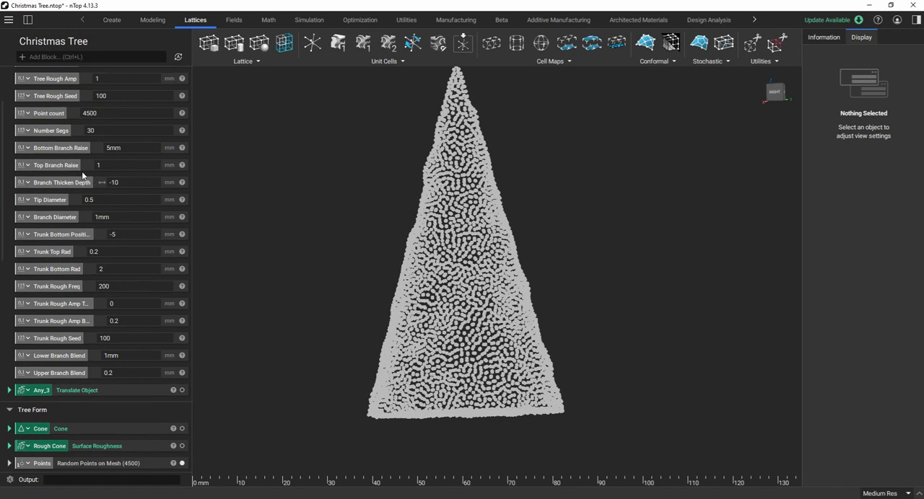
scroll(81, 174, up, 1)
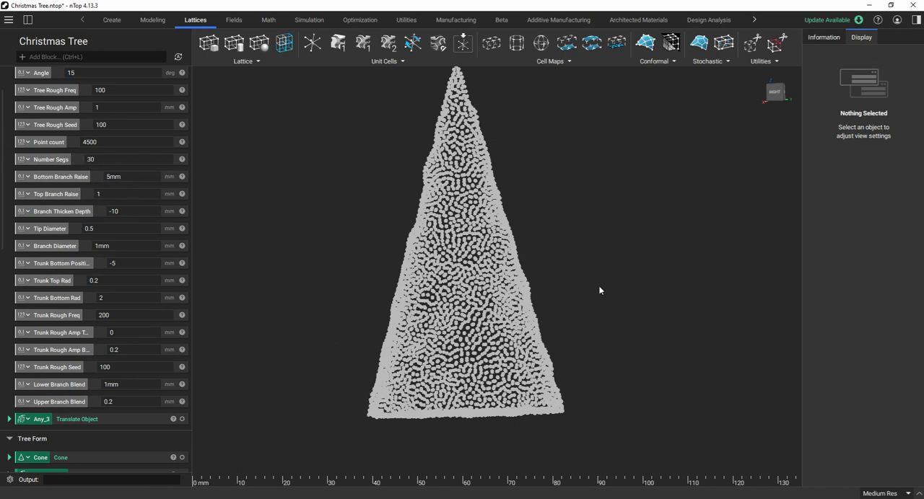
Show the Tip Point Filters block from the Sample slices section and inspect the stacked cylinders around the points.
scroll(64, 421, down, 8)
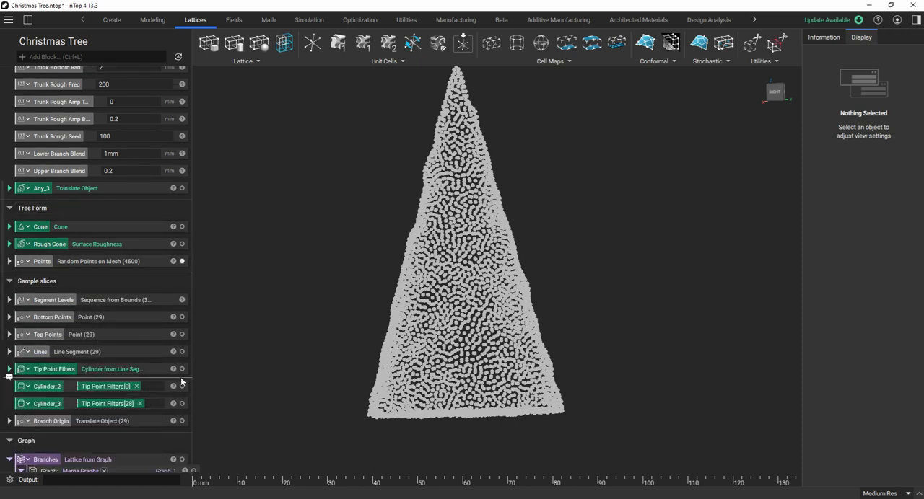
click(182, 370)
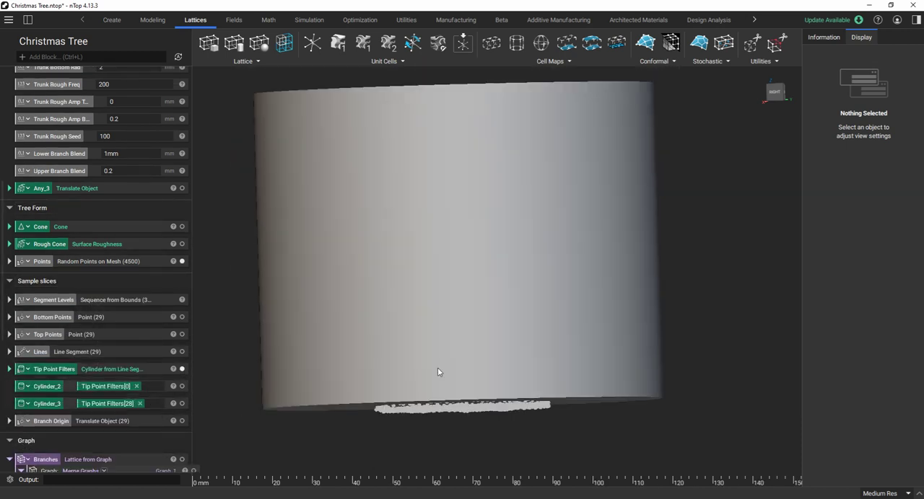
scroll(501, 415, down, 1)
mouse_move(603, 395)
right_down()
mouse_move(576, 433)
mouse_move(588, 404)
right_up()
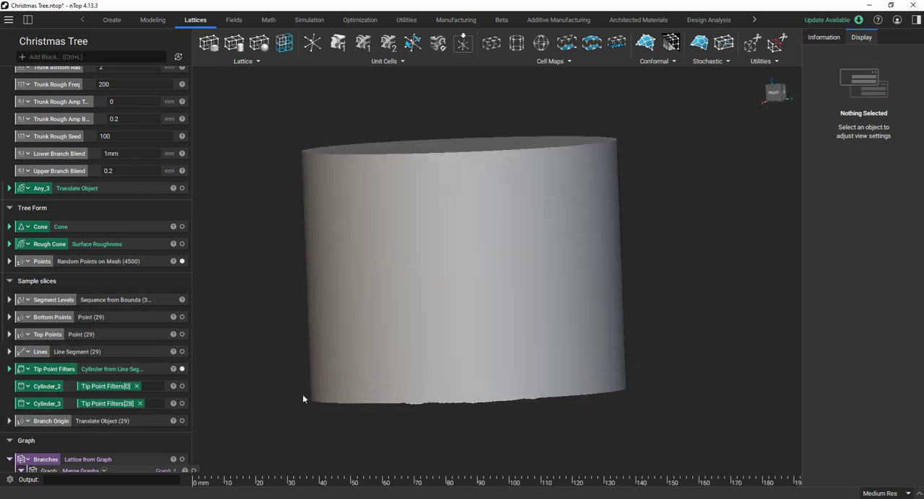
Show Cylinder_2 and Cylinder_3 instead of all Tip Point Filters and inspect the end slices against the points.
click(182, 369)
click(182, 386)
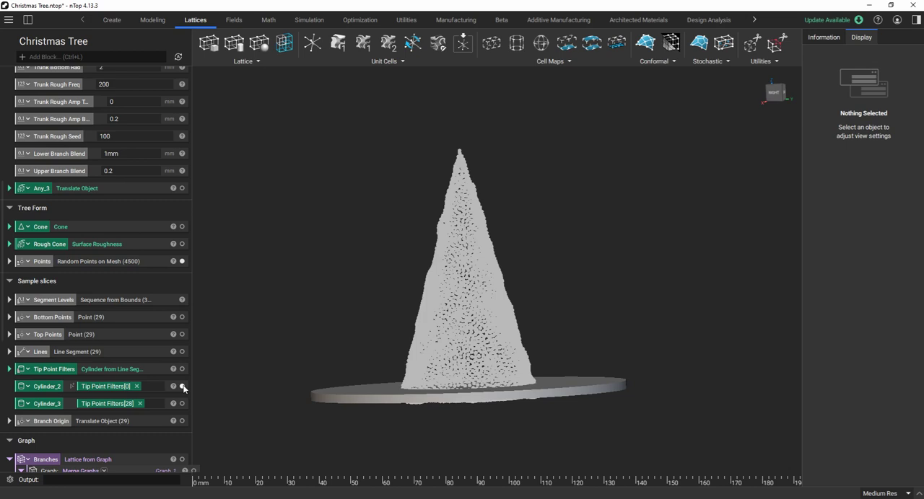
click(182, 403)
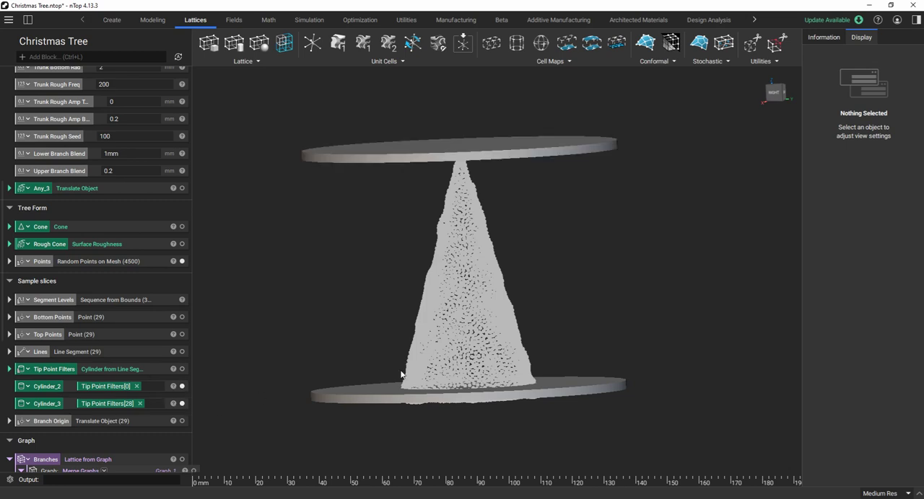
scroll(440, 367, down, 1)
scroll(516, 286, up, 1)
right_drag(523, 298, 498, 303)
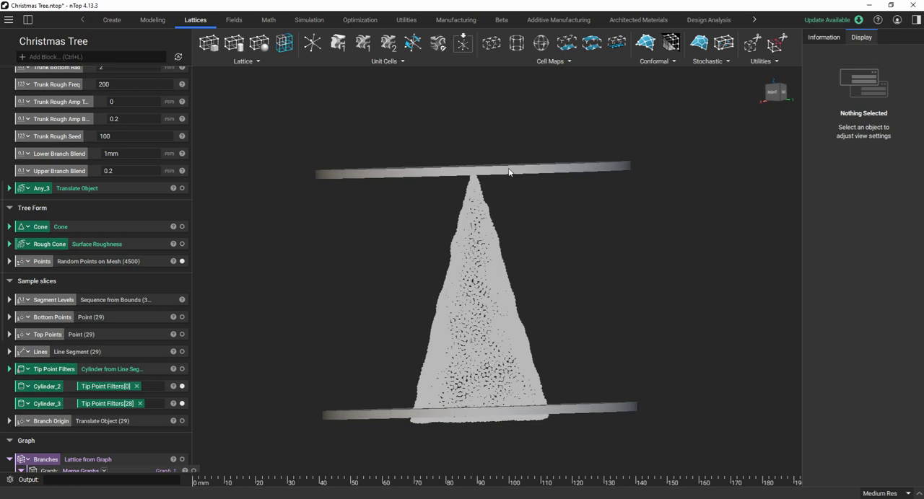
scroll(465, 300, down, 1)
scroll(433, 397, up, 2)
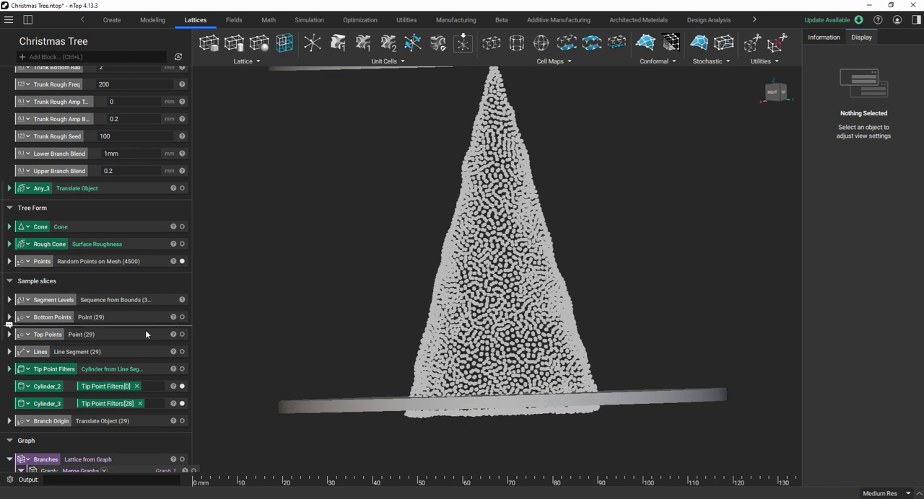
Hide the Points block, keeping only the two slice cylinders on display.
scroll(145, 334, down, 2)
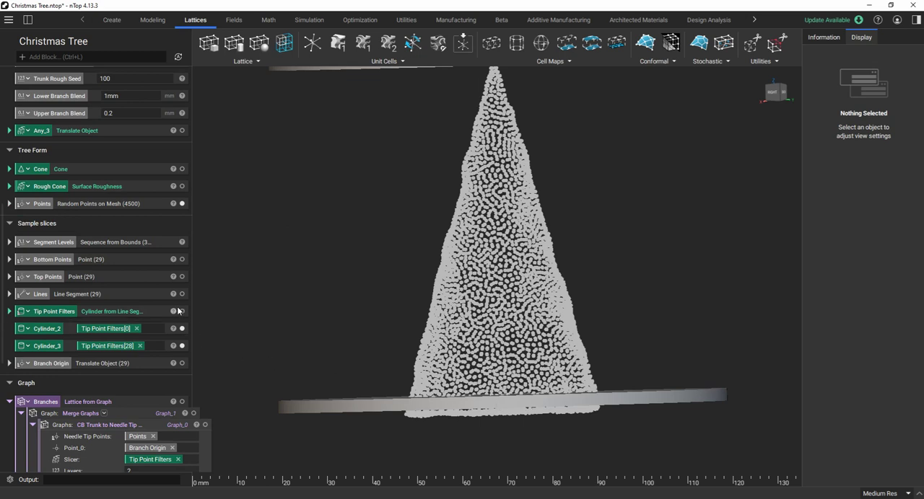
click(181, 204)
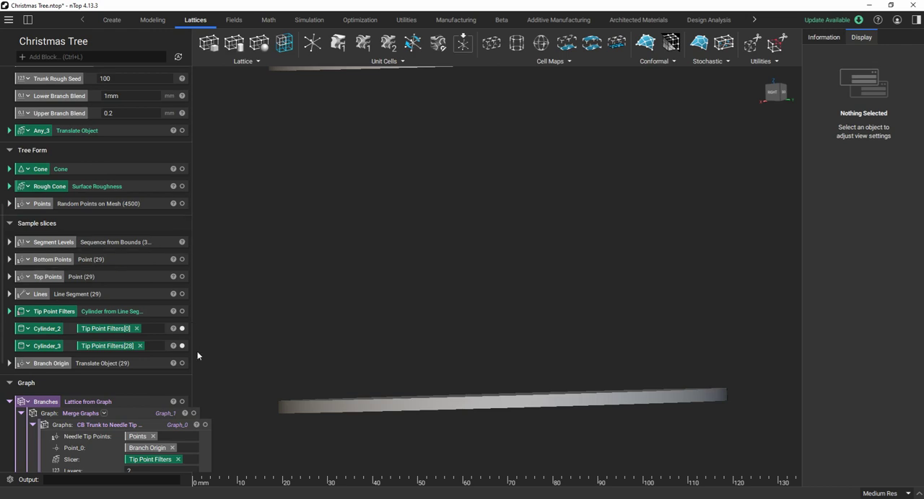
Show the Branch Origin points and inspect their positions against the top and bottom slice cylinders.
scroll(435, 313, down, 2)
scroll(476, 274, down, 1)
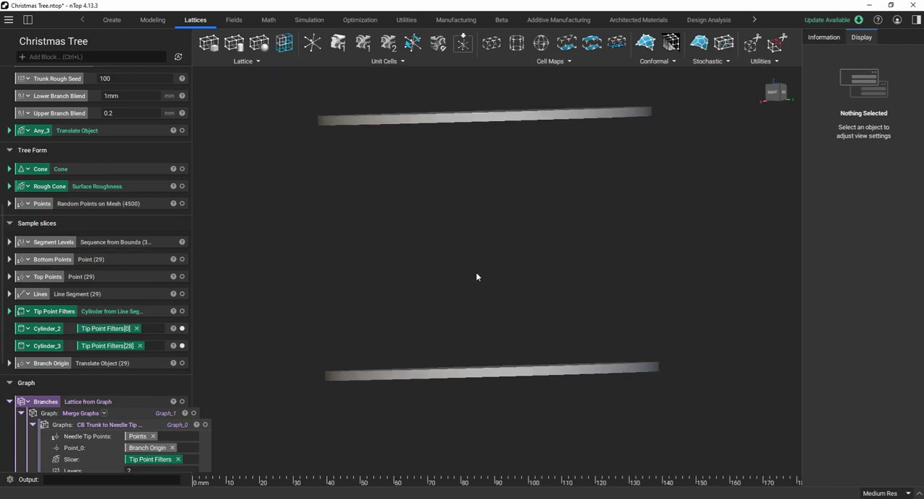
scroll(477, 382, up, 2)
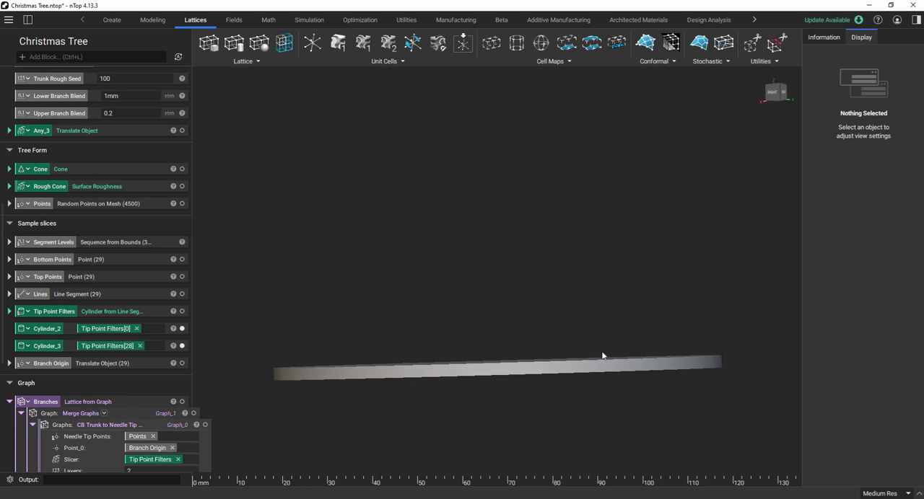
click(182, 363)
scroll(329, 355, down, 1)
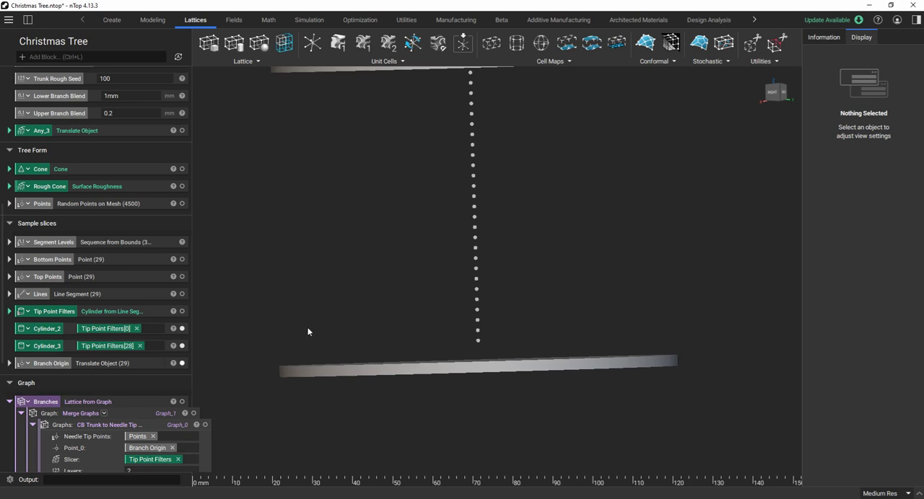
scroll(497, 315, down, 4)
scroll(511, 240, up, 3)
scroll(489, 326, up, 3)
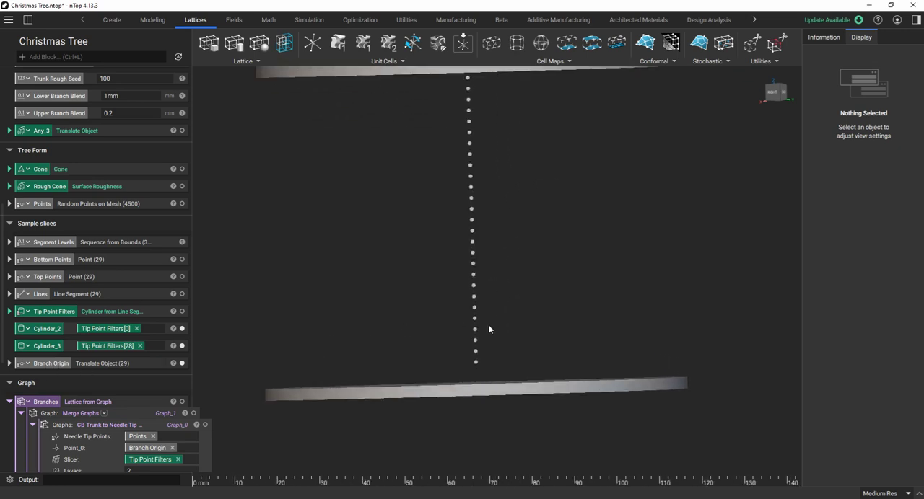
scroll(489, 328, up, 2)
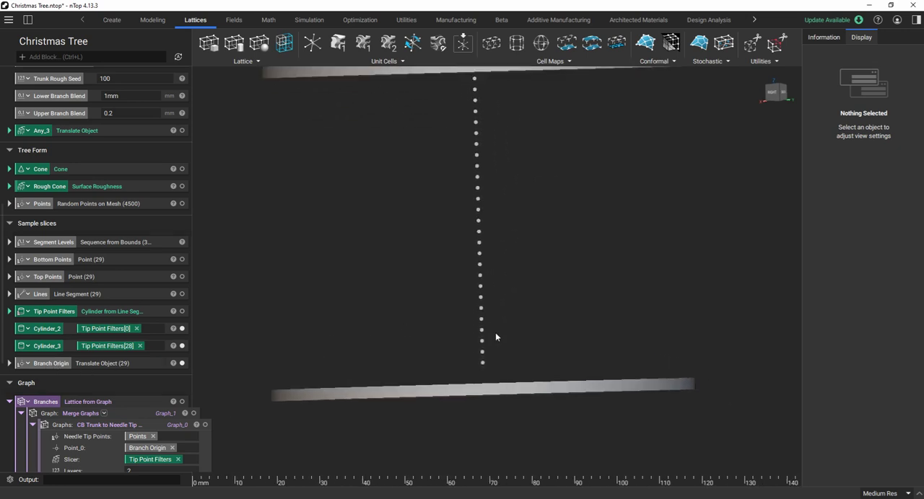
scroll(498, 369, down, 6)
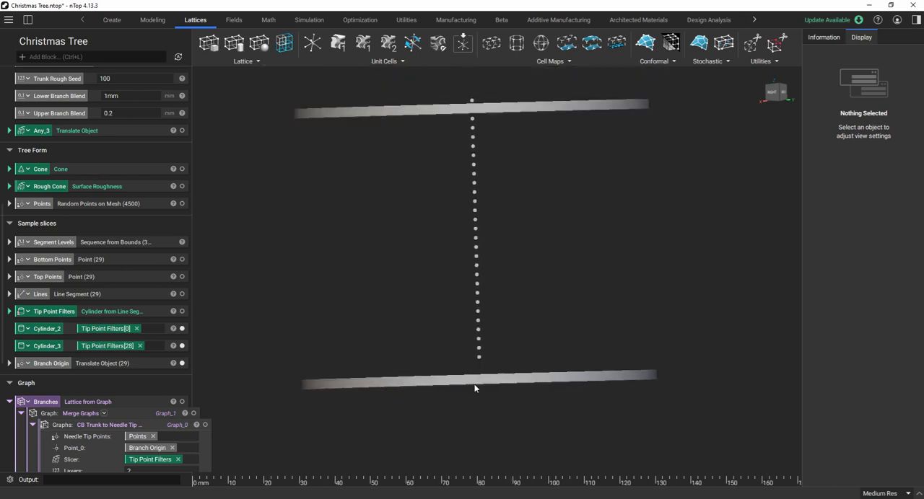
scroll(475, 382, up, 3)
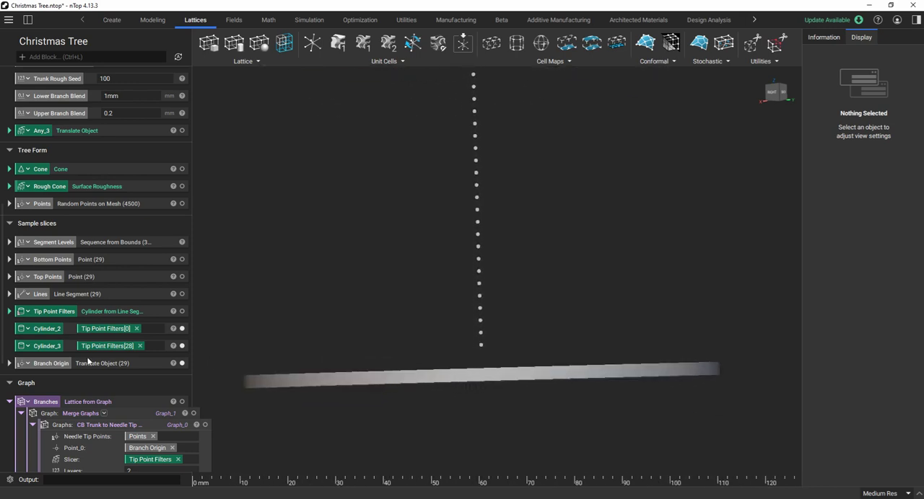
Expand the Branch Origin block, review its translation vector, and go back to the Bottom and Top Branch Raise inputs.
click(8, 363)
scroll(83, 363, down, 2)
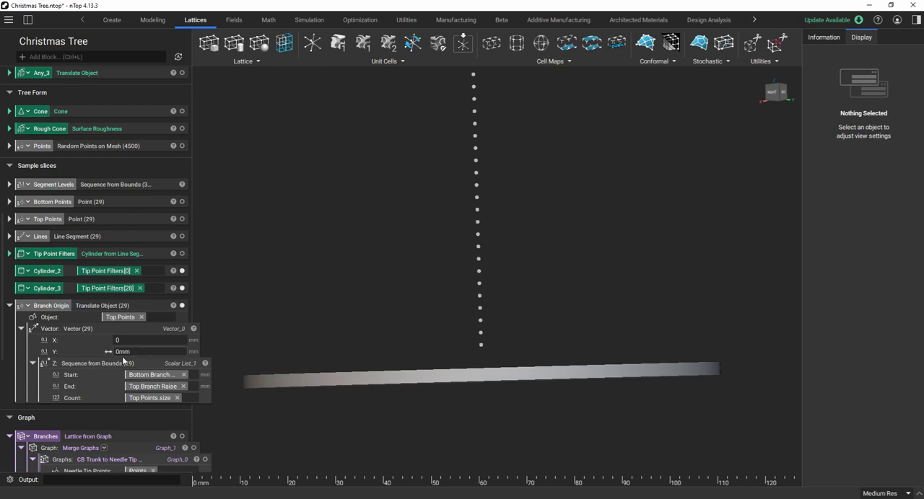
scroll(121, 360, up, 10)
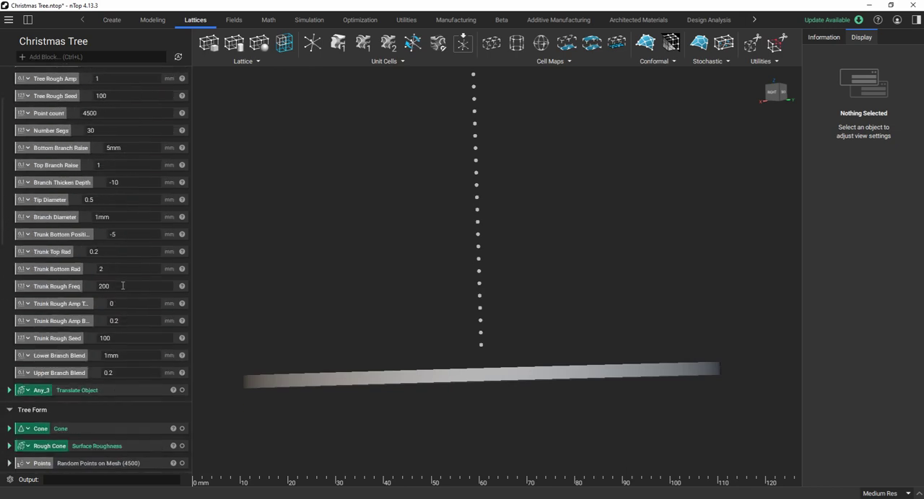
scroll(123, 286, up, 3)
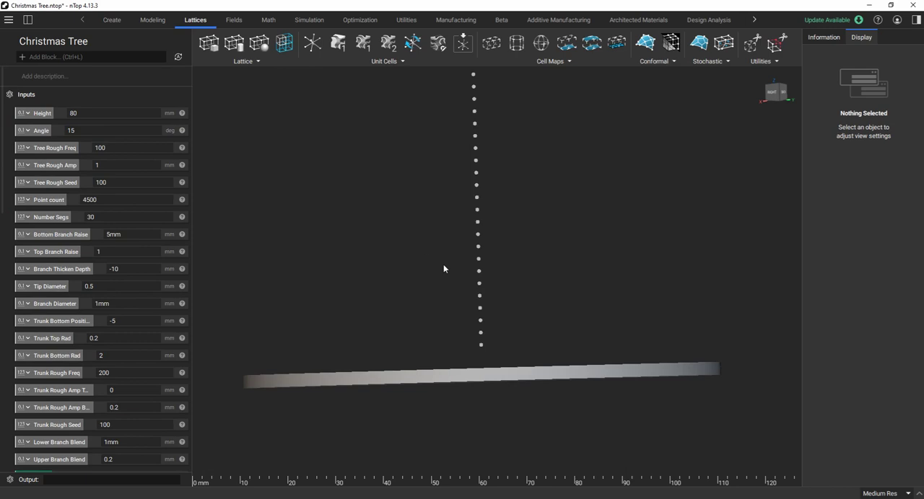
drag(91, 249, 54, 221)
Examine the vertical offset of the branch origin points from the bottom slice and the top slice.
mouse_move(499, 361)
right_down()
mouse_move(498, 371)
mouse_move(487, 363)
right_up()
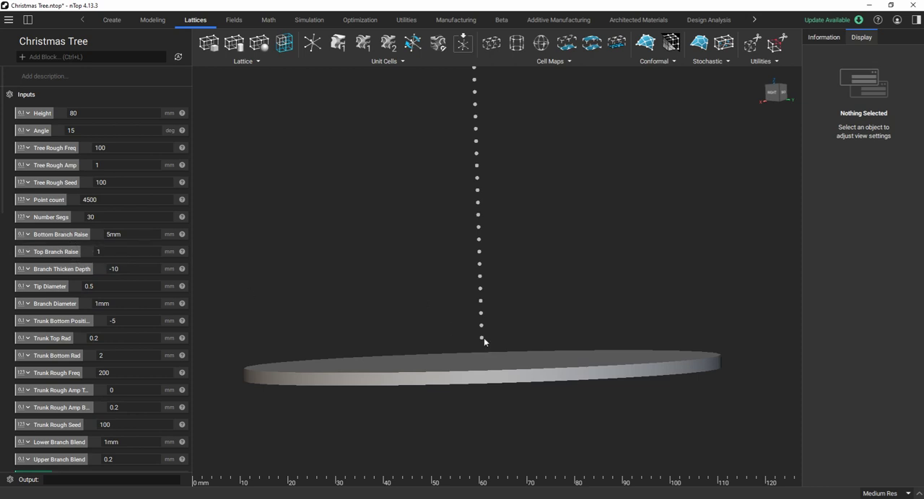
scroll(477, 397, down, 3)
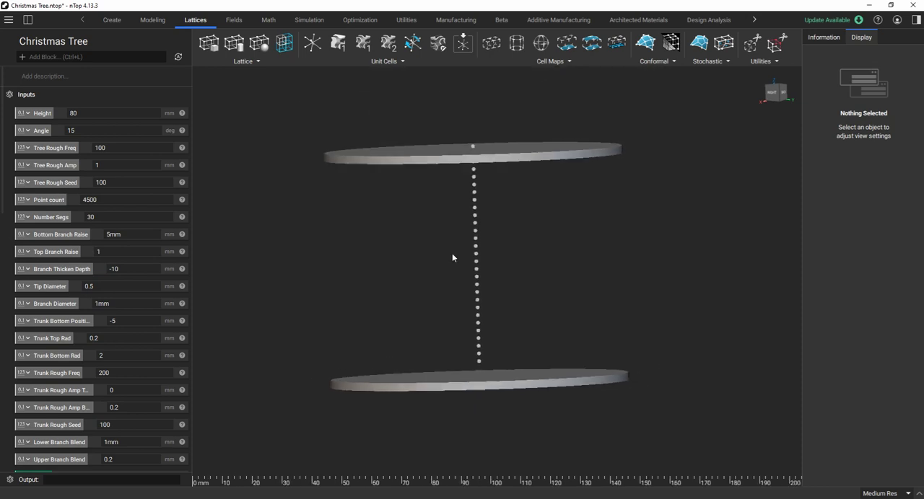
scroll(460, 131, up, 5)
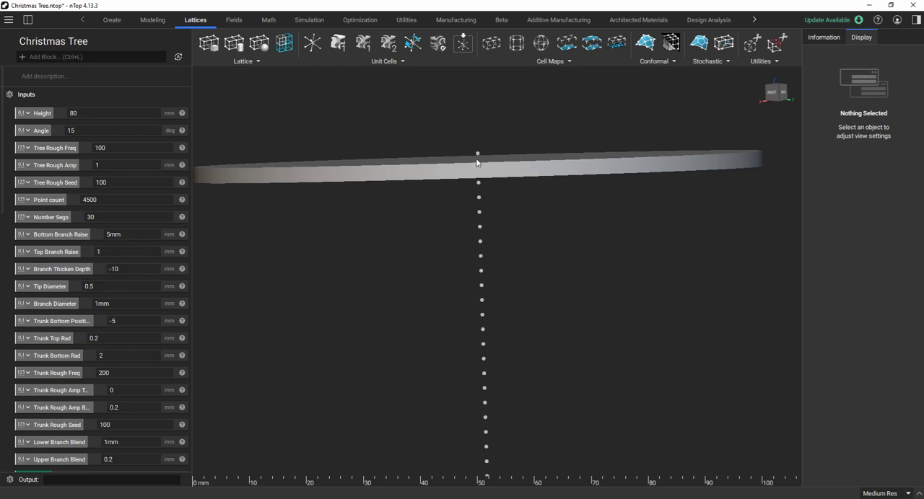
scroll(476, 152, down, 3)
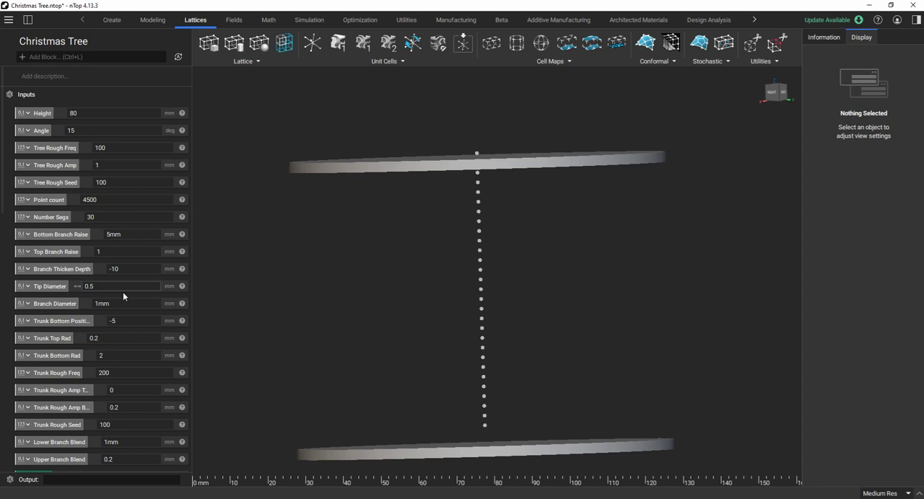
Hide the Branch Origin, Cylinder_3 and Cylinder_2 blocks to clear the viewport.
scroll(119, 296, down, 5)
scroll(111, 303, down, 7)
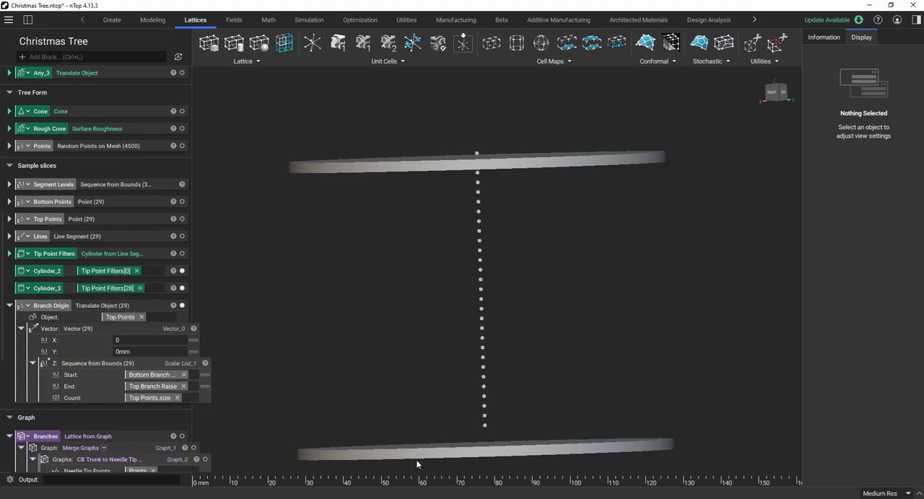
scroll(233, 332, down, 3)
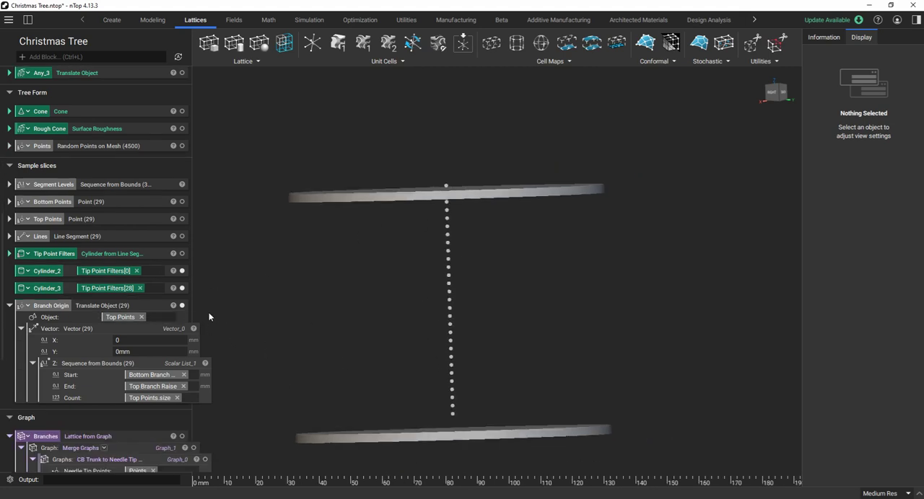
click(182, 306)
scroll(178, 293, down, 3)
click(183, 174)
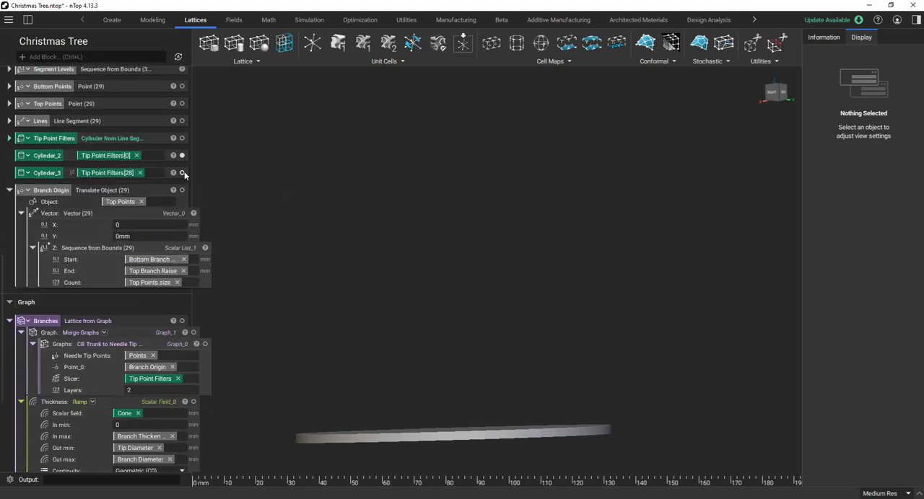
click(182, 156)
Select the CB Trunk to Needle Tip graph block inside Branches and review its inputs.
scroll(162, 252, down, 1)
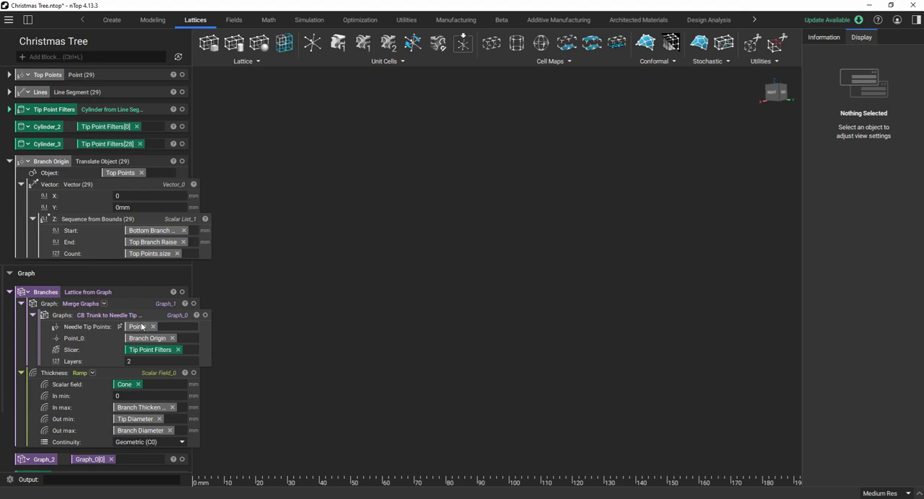
scroll(141, 327, down, 1)
click(99, 287)
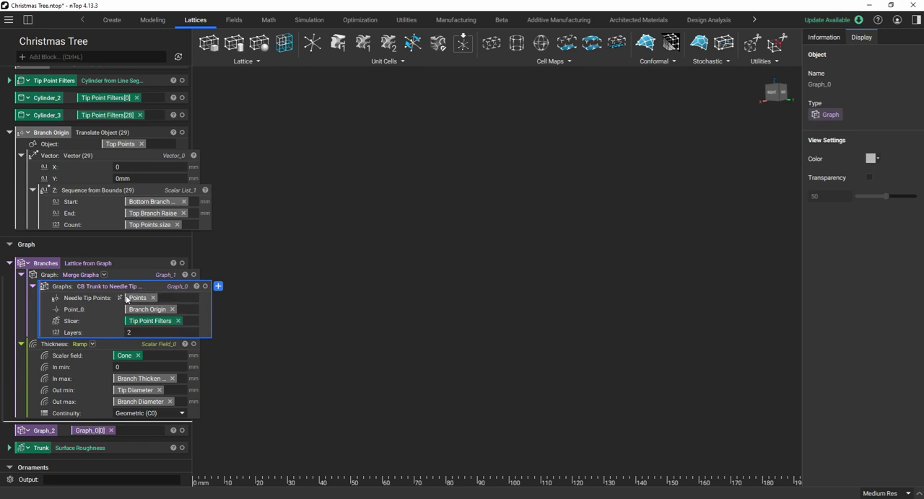
Briefly display the Points block used as Needle Tip Points, hide it again and return to the graph block's inputs.
scroll(124, 245, up, 5)
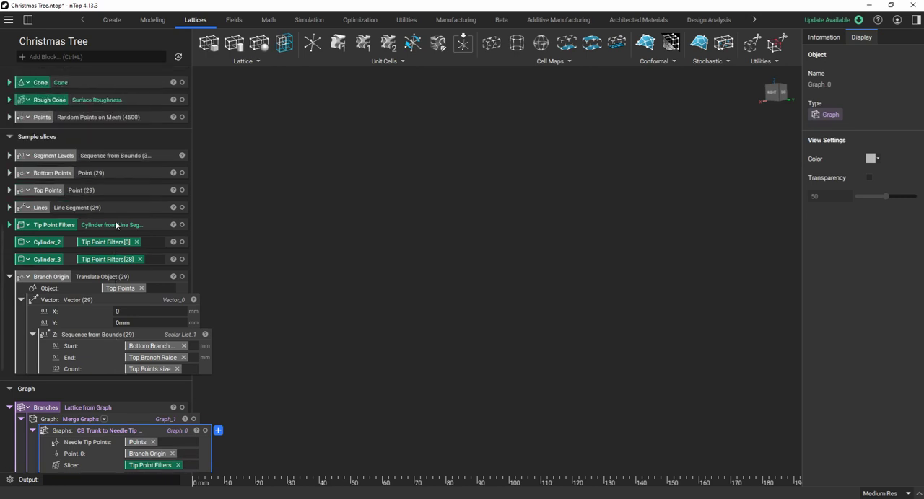
scroll(120, 206, up, 3)
click(181, 203)
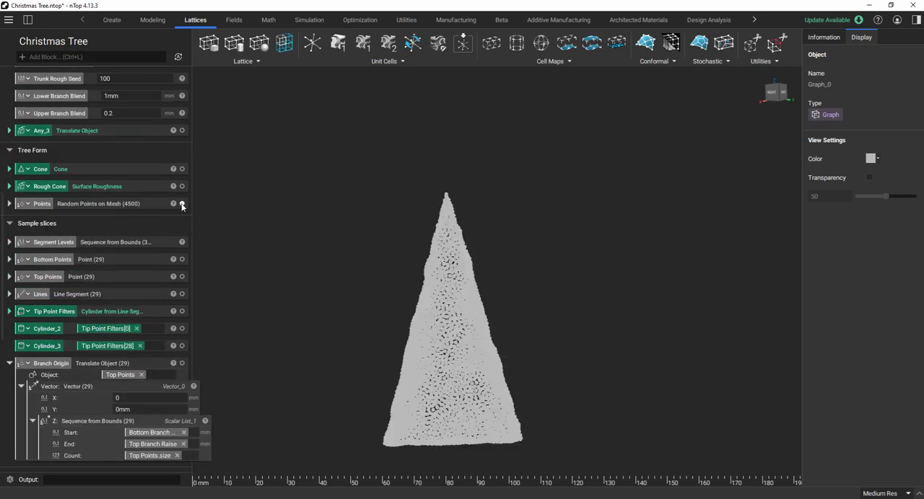
click(182, 204)
scroll(96, 304, down, 7)
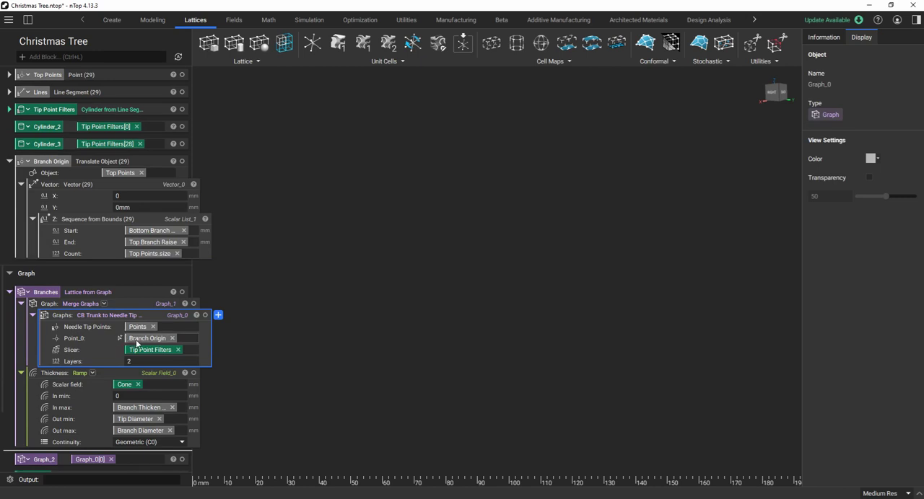
Show the Branch Origin points that feed the graph block's Point_0 input.
scroll(94, 171, up, 1)
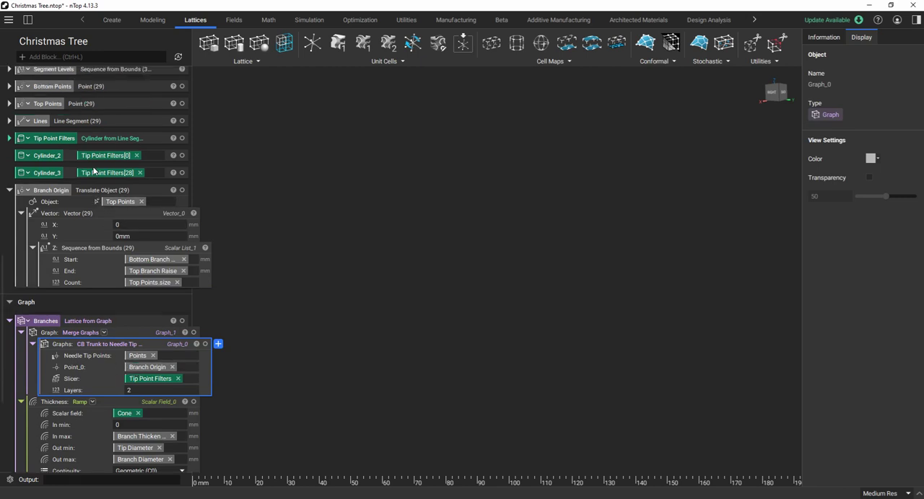
scroll(94, 170, up, 2)
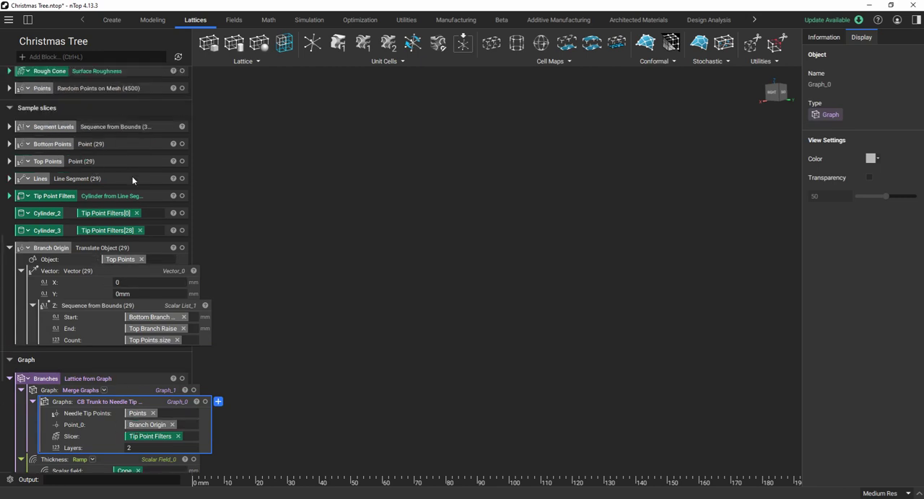
click(183, 248)
scroll(136, 317, down, 3)
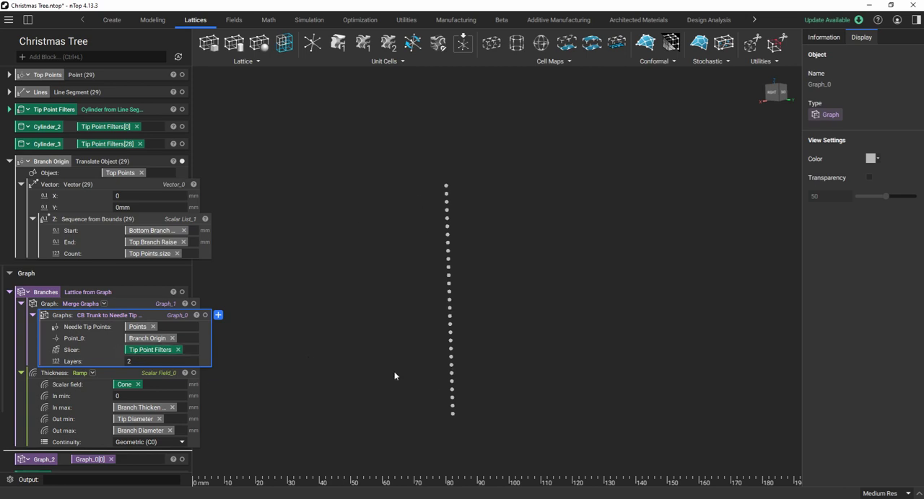
Display the CB Trunk to Needle Tip graph and inspect its branching structure from below.
click(205, 316)
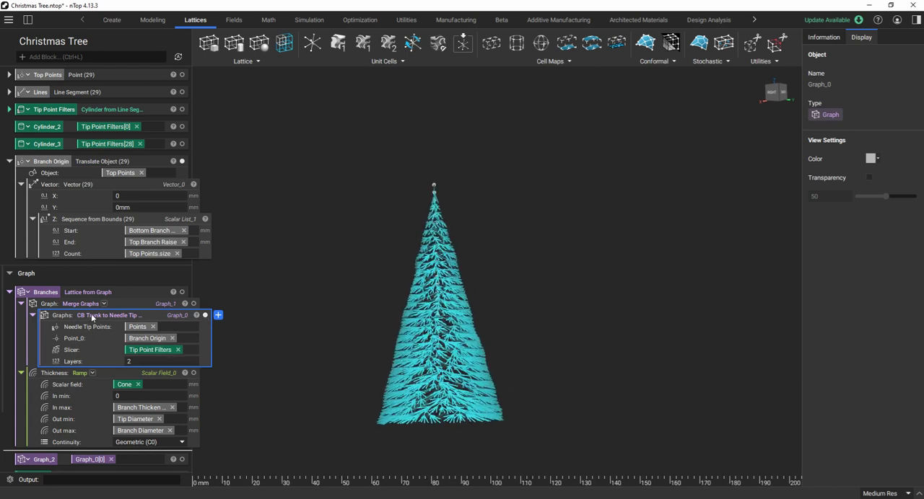
right_drag(375, 427, 427, 329)
scroll(427, 329, up, 5)
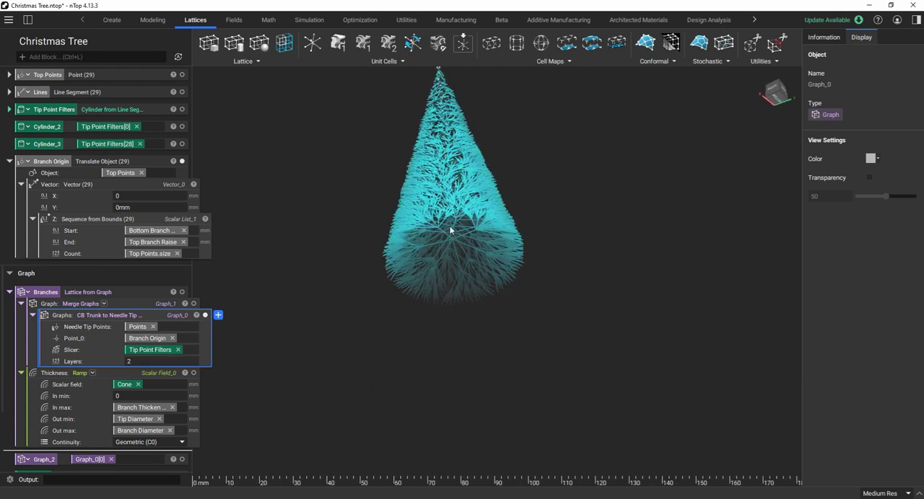
scroll(463, 240, up, 3)
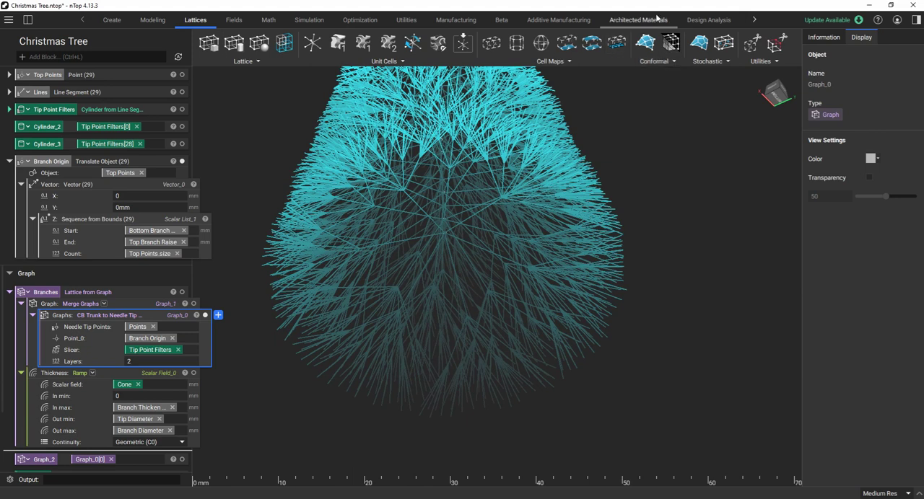
Look through the block categories for the Branched Lattice block among the stochastic lattices.
click(581, 22)
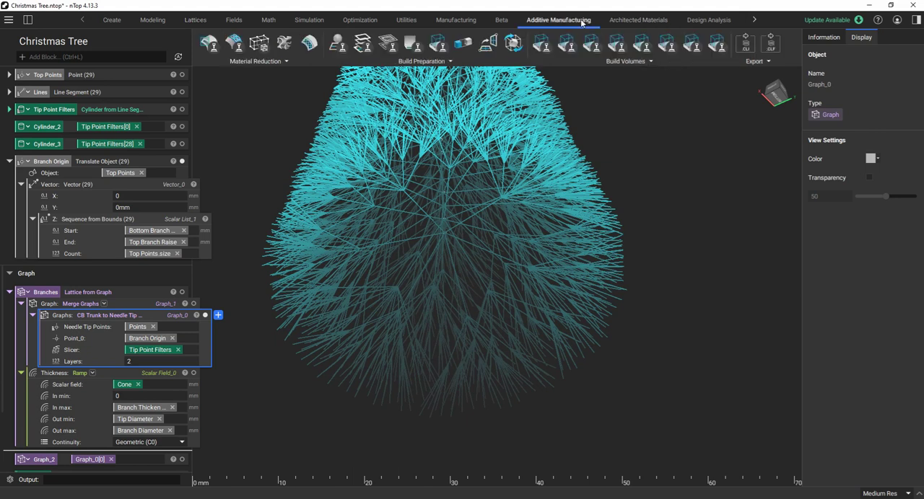
click(638, 20)
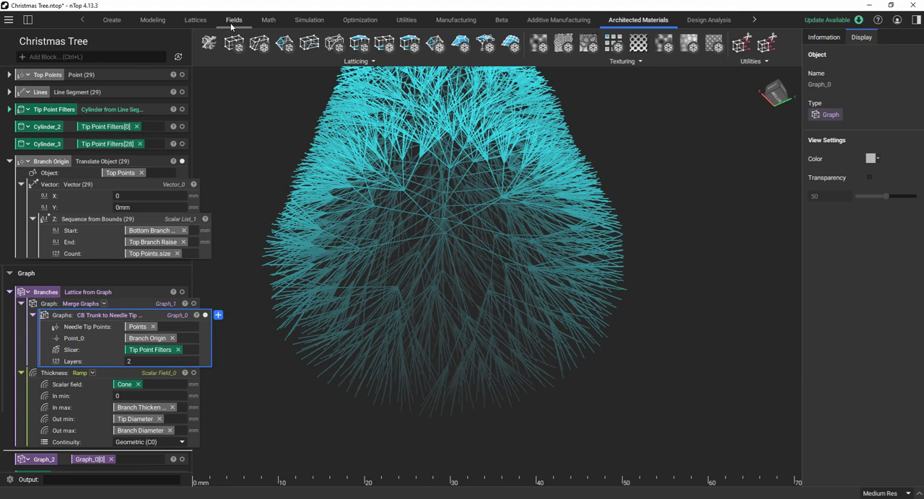
click(196, 20)
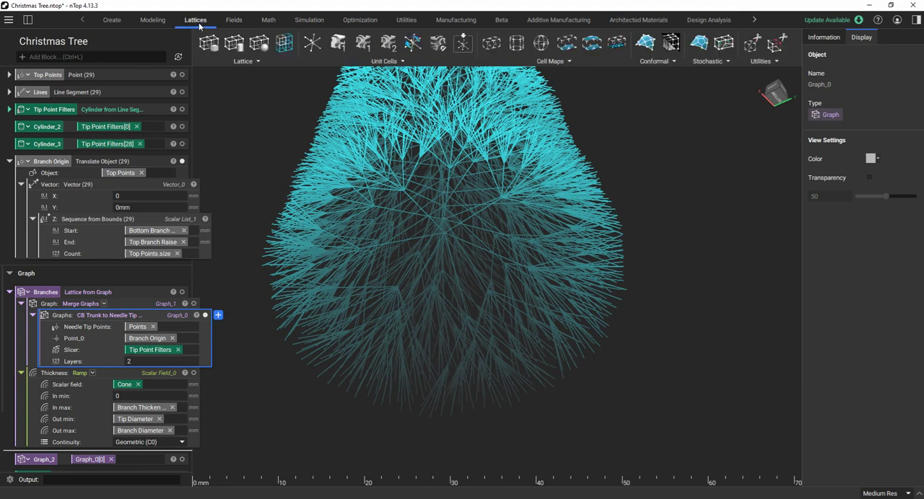
click(657, 63)
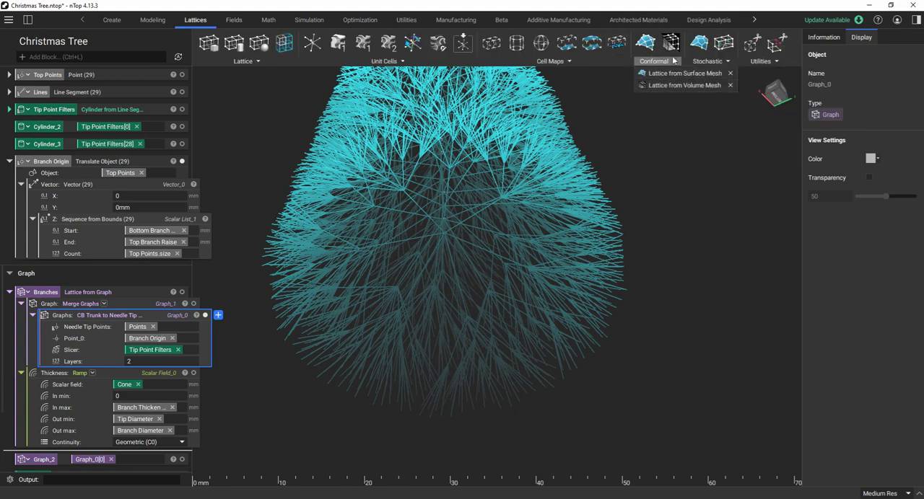
click(708, 61)
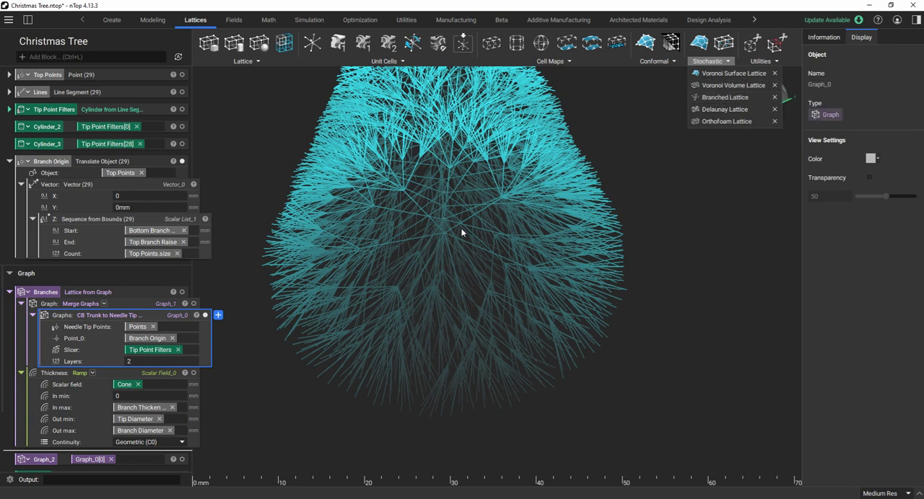
Clear the graph selection and inspect from below how the graph branches out from the Branch Origin points to the needle tips.
click(588, 208)
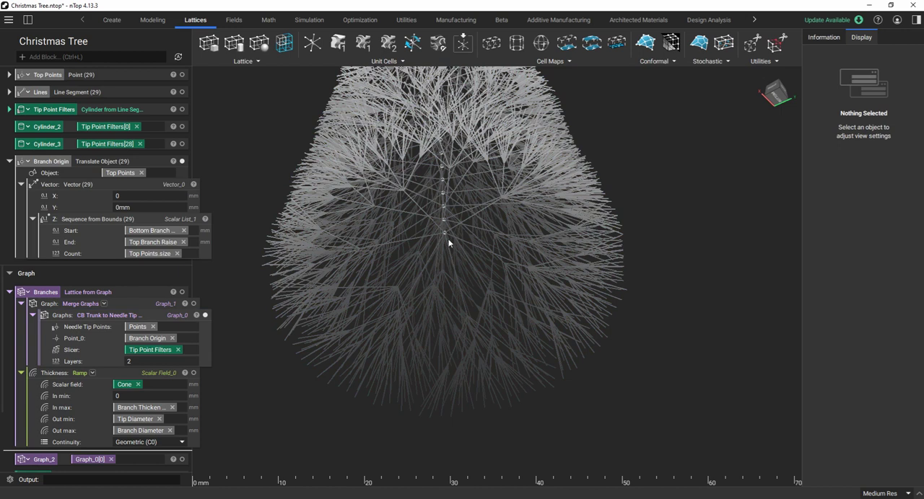
scroll(445, 241, up, 3)
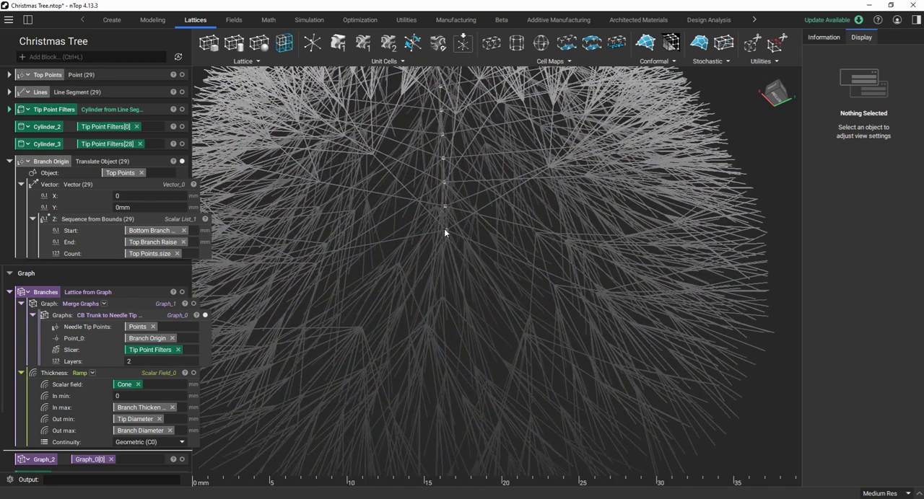
scroll(444, 231, down, 3)
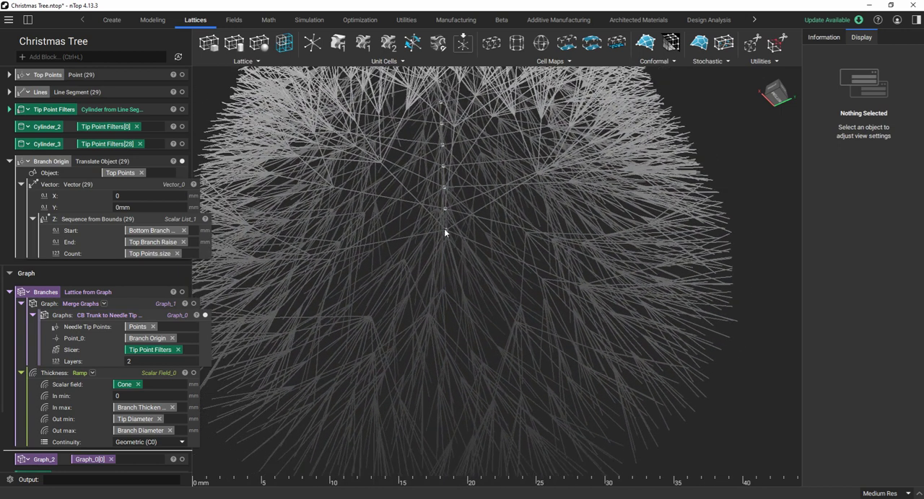
right_drag(445, 231, 428, 185)
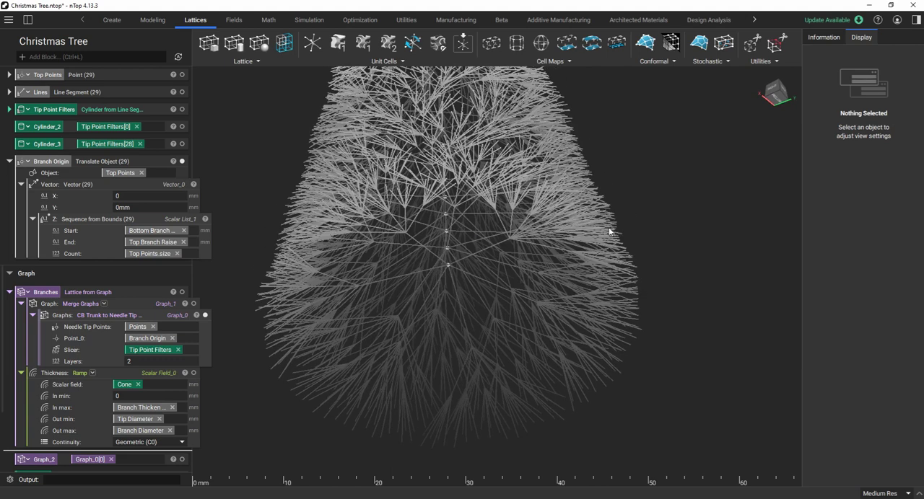
right_drag(318, 243, 414, 299)
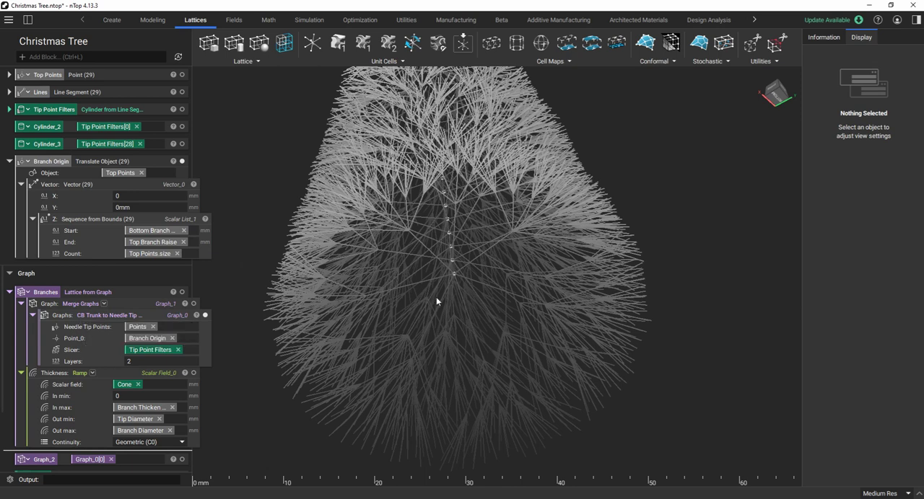
right_drag(532, 291, 503, 289)
scroll(503, 289, up, 3)
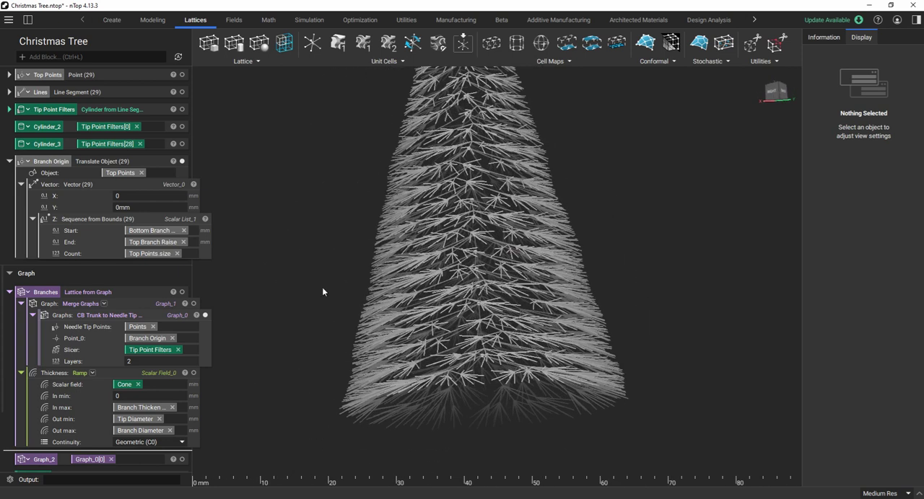
Hide the CB Trunk to Needle Tip graph and display the Branches lattice body instead.
click(206, 315)
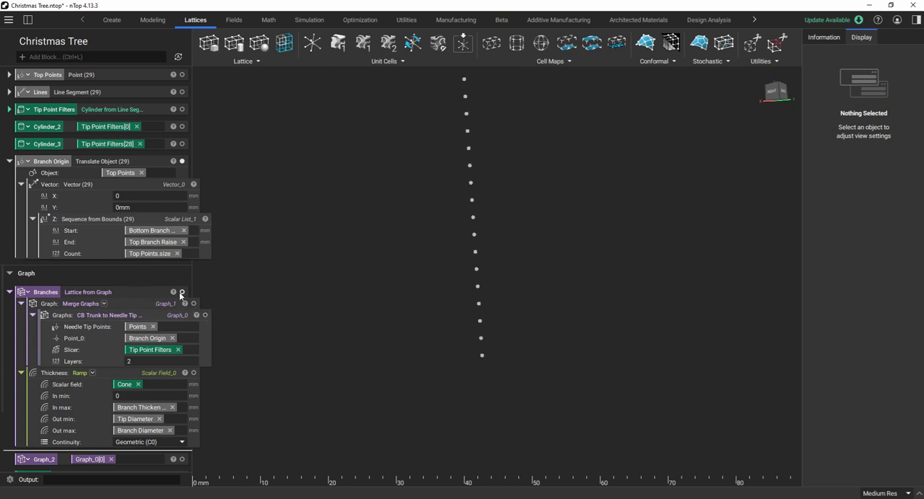
click(182, 292)
scroll(404, 286, down, 3)
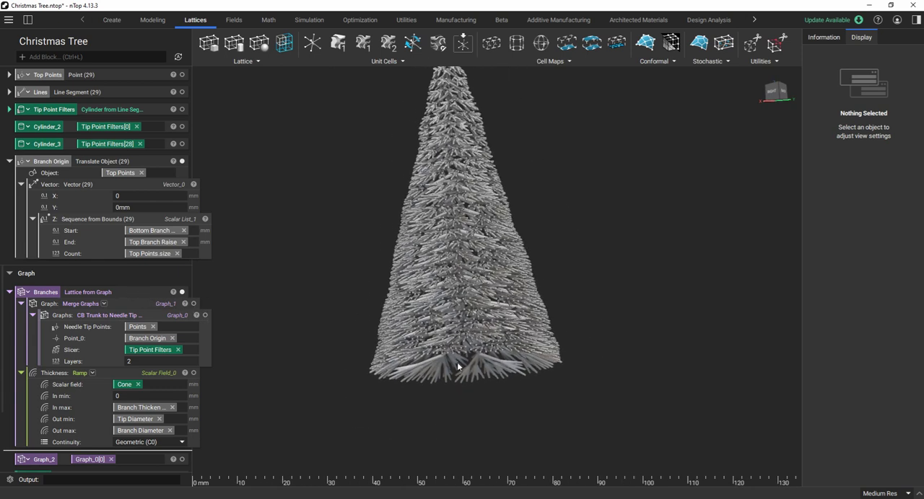
scroll(99, 314, down, 2)
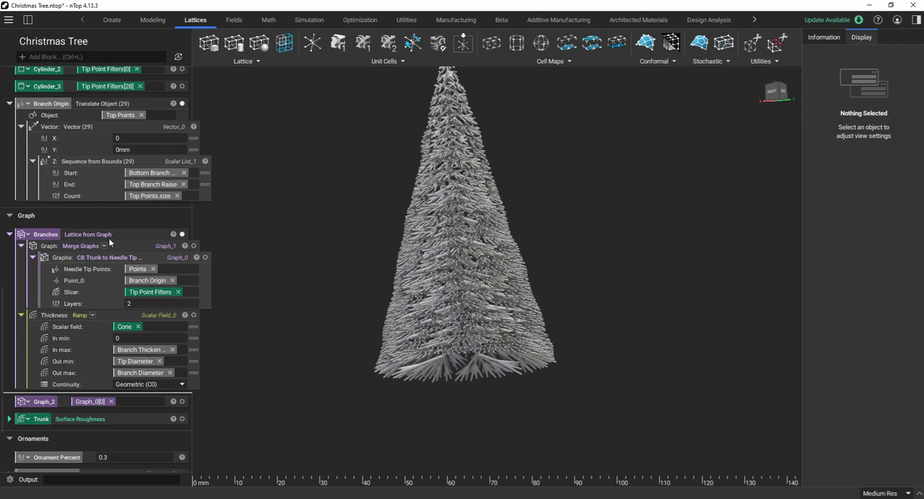
Examine the thickened Branches lattice from below, from the branch origins out to the needle tips.
scroll(562, 293, up, 4)
right_drag(561, 292, 495, 289)
scroll(511, 286, down, 2)
scroll(501, 341, down, 1)
scroll(500, 324, up, 2)
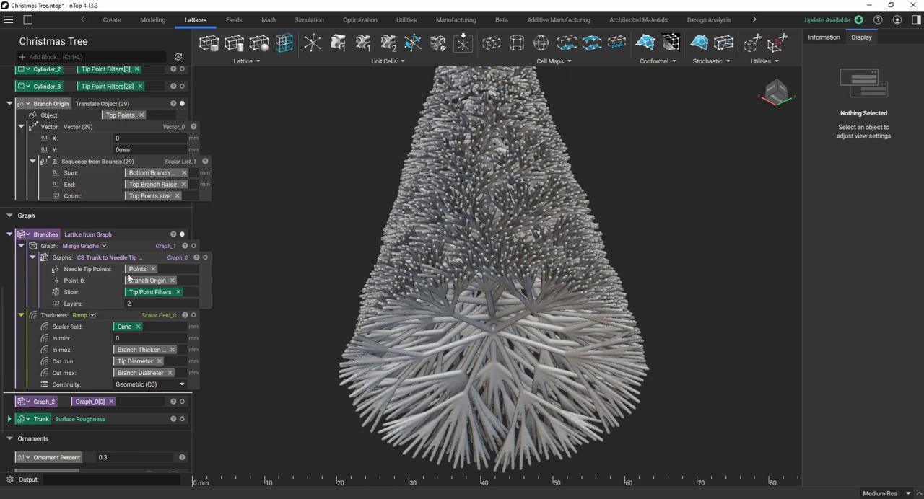
scroll(529, 356, up, 3)
right_drag(531, 355, 480, 292)
scroll(481, 295, up, 2)
scroll(481, 295, down, 1)
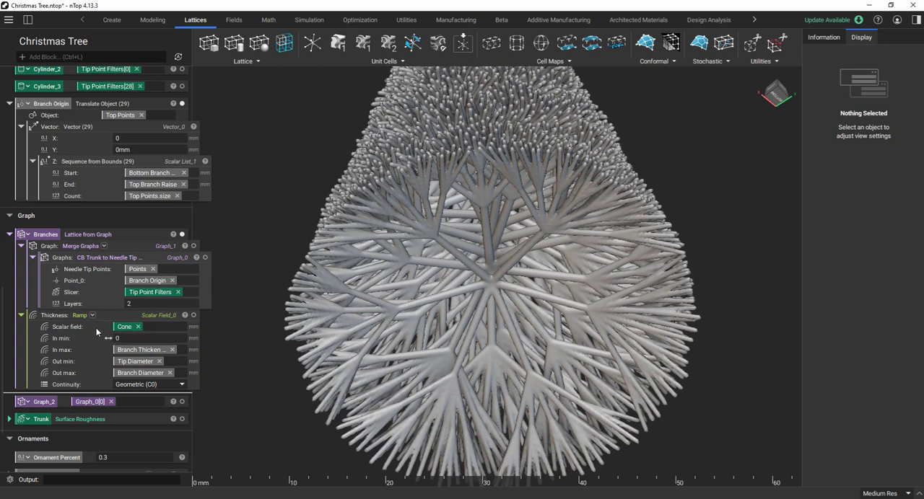
Compare the Branches thickness ramp's inputs with the Branch Thicken Depth, Tip Diameter and Branch Diameter parameters in the Inputs section.
scroll(111, 325, up, 1)
scroll(104, 343, up, 20)
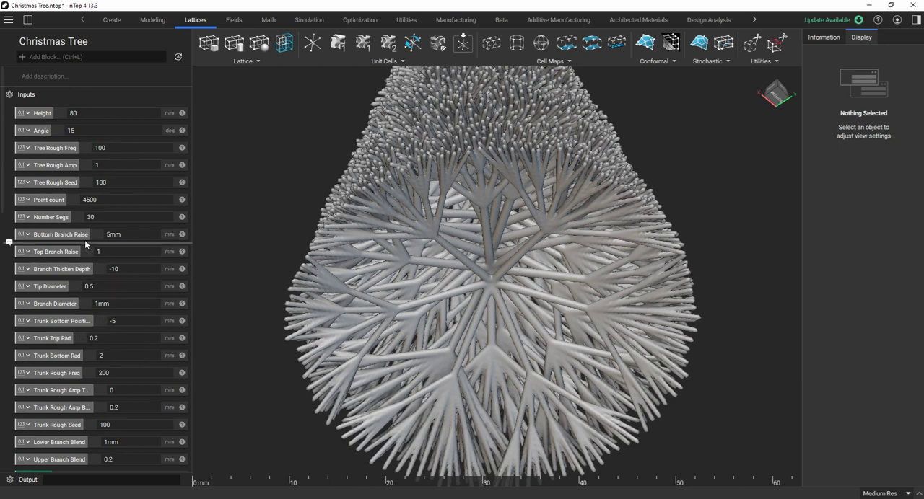
drag(83, 239, 78, 269)
scroll(64, 308, down, 15)
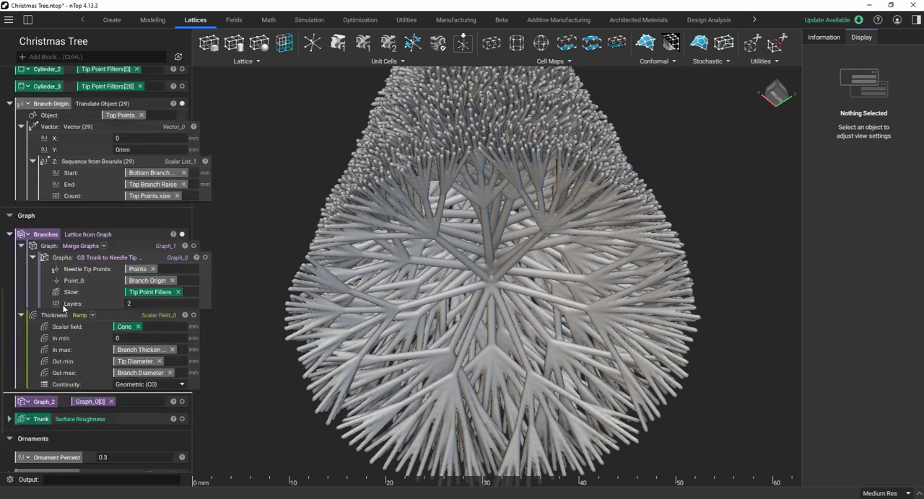
scroll(64, 308, down, 1)
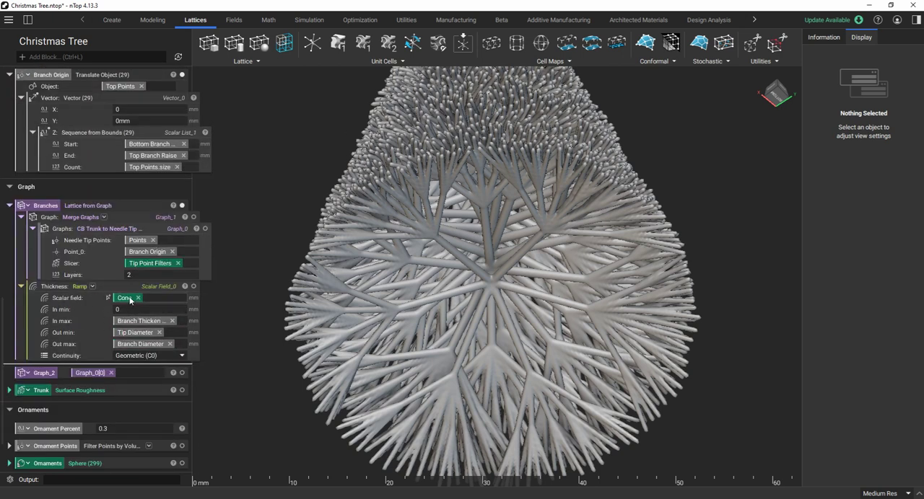
scroll(115, 290, up, 1)
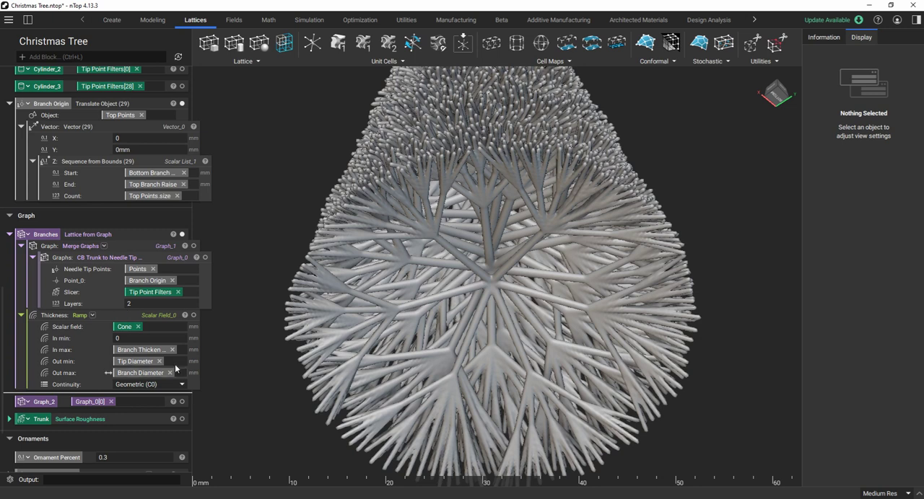
scroll(135, 290, up, 5)
scroll(135, 289, up, 3)
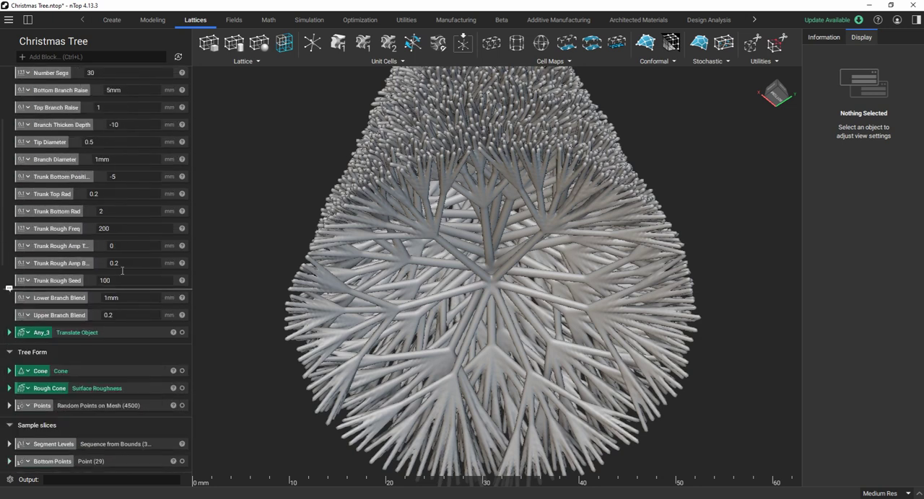
scroll(82, 184, up, 1)
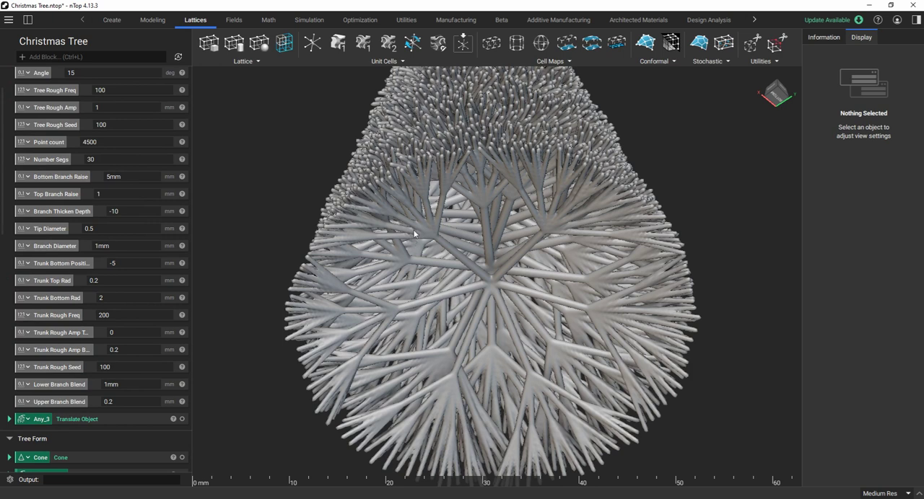
Collapse the Branch Origin block and the Branches block in the notebook.
scroll(96, 306, down, 1)
scroll(94, 306, down, 5)
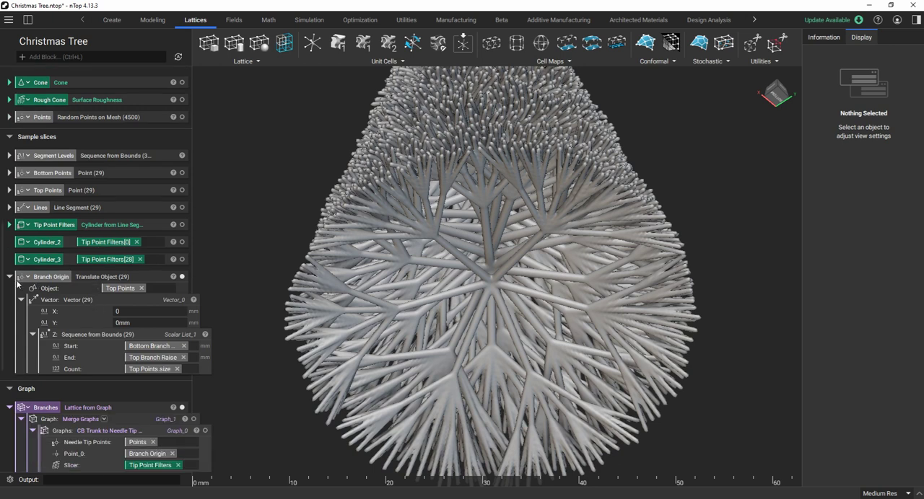
click(11, 279)
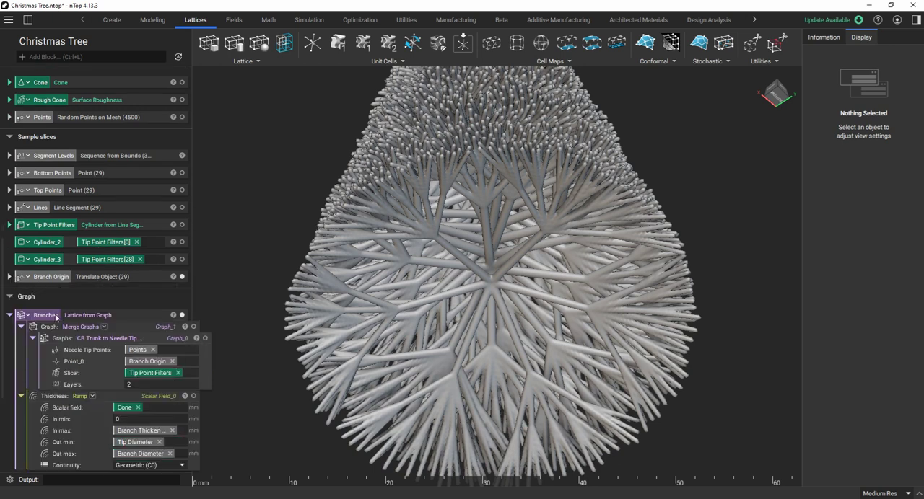
scroll(54, 317, down, 1)
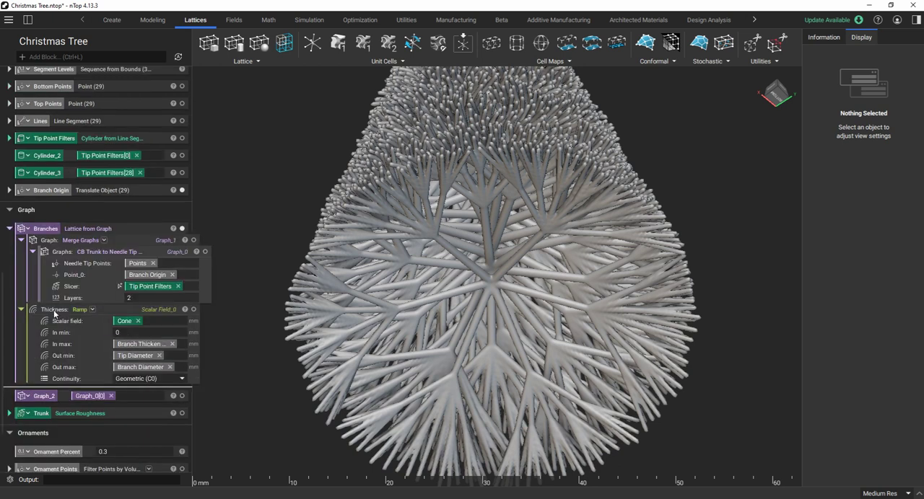
click(9, 228)
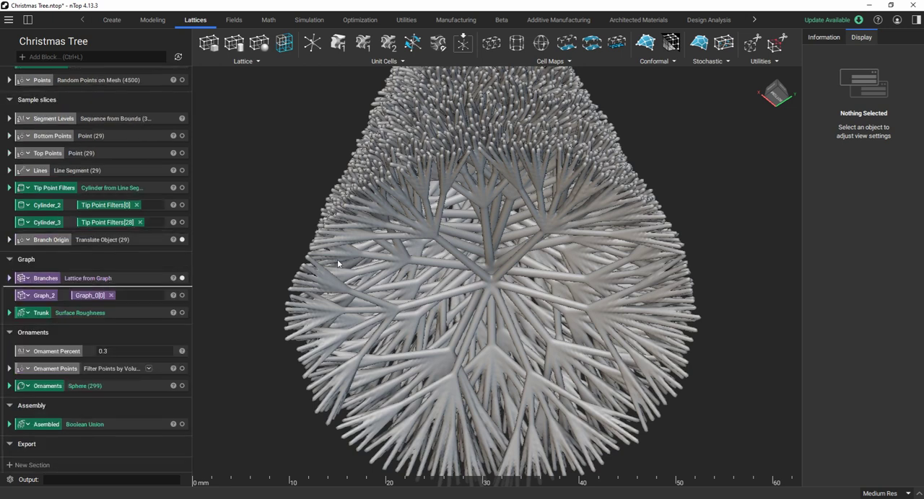
Bring the whole branch lattice into view and expand the Trunk surface roughness block.
scroll(338, 262, down, 4)
right_drag(422, 329, 413, 369)
scroll(413, 368, down, 2)
right_drag(407, 280, 454, 247)
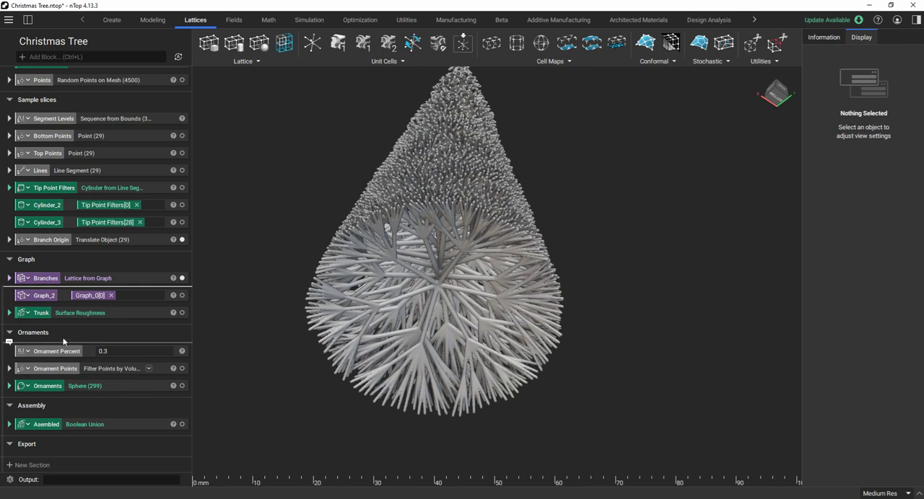
scroll(63, 341, up, 1)
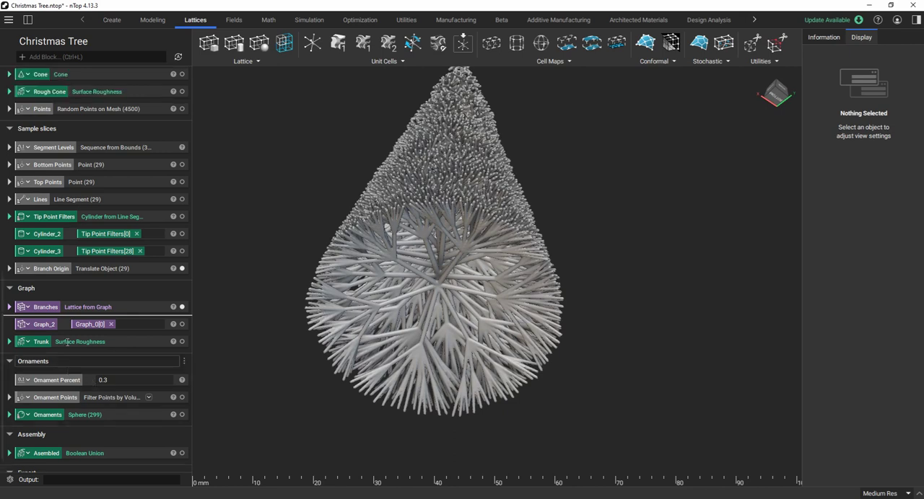
click(19, 345)
Review the trunk position, radius and roughness parameters in the Inputs section and how they feed the Trunk block.
scroll(117, 288, up, 5)
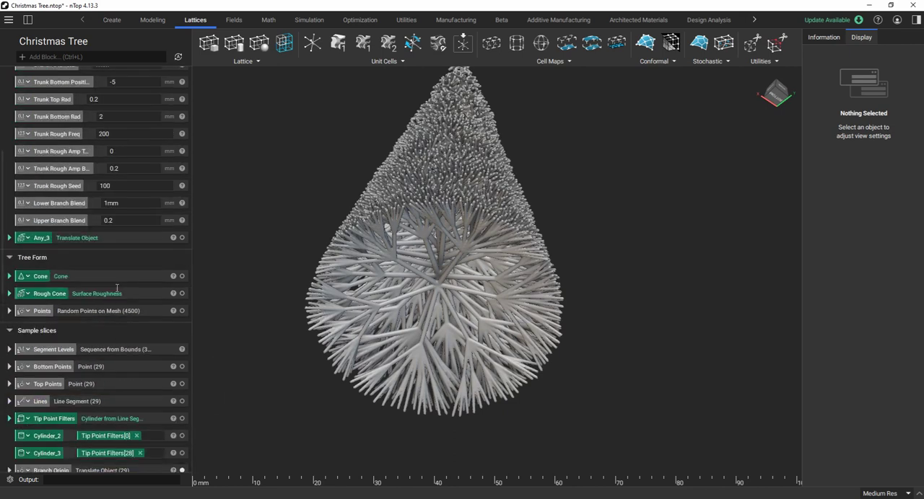
scroll(121, 278, up, 2)
scroll(120, 253, up, 1)
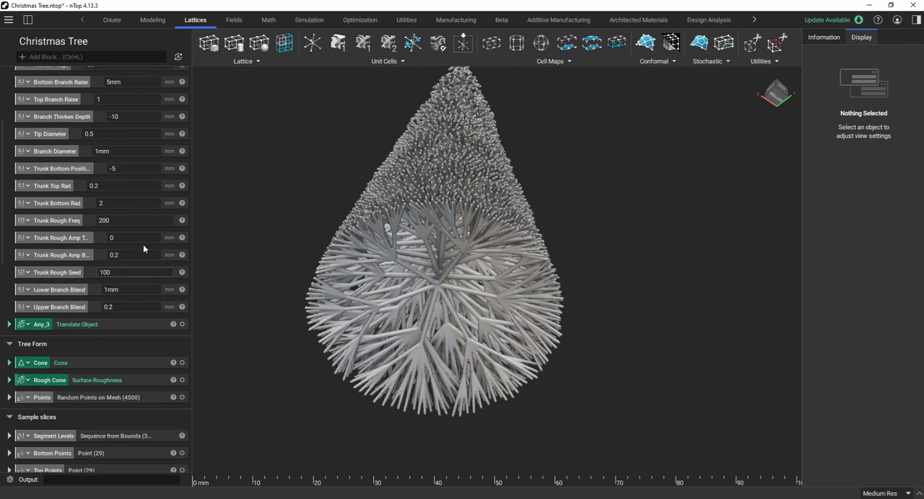
scroll(102, 185, up, 1)
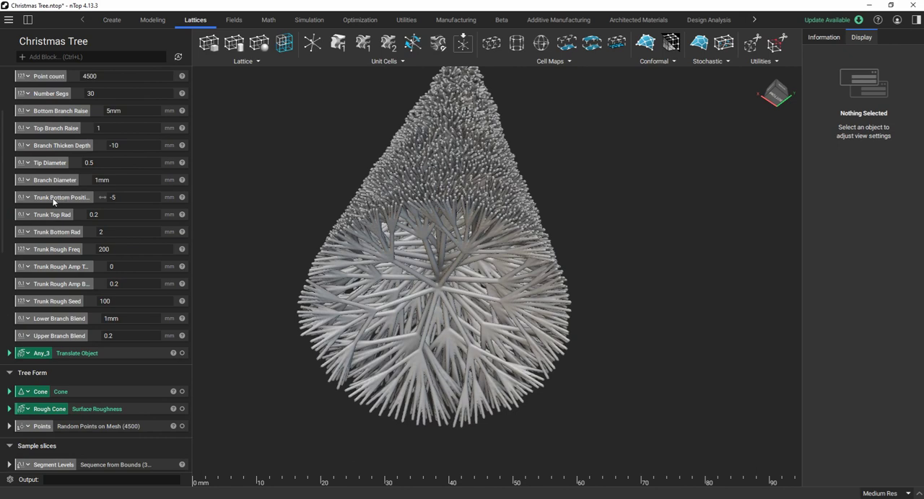
scroll(368, 237, down, 2)
right_drag(453, 256, 463, 382)
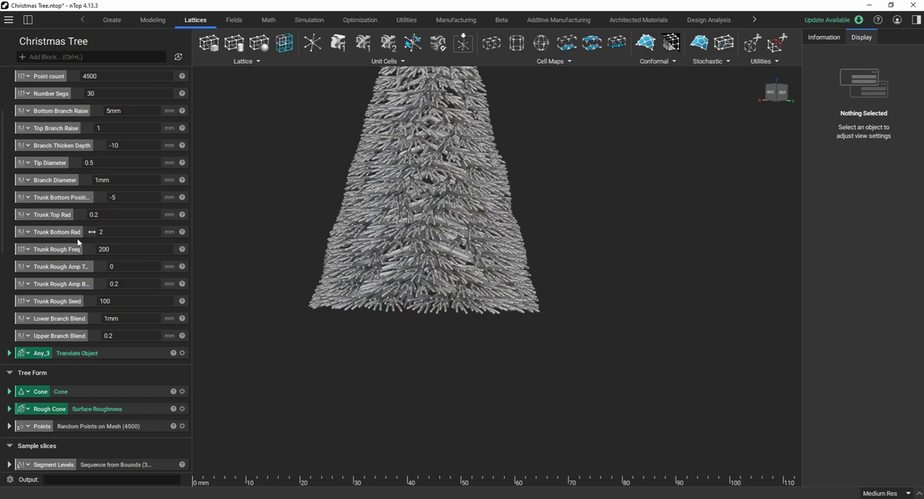
scroll(412, 306, down, 5)
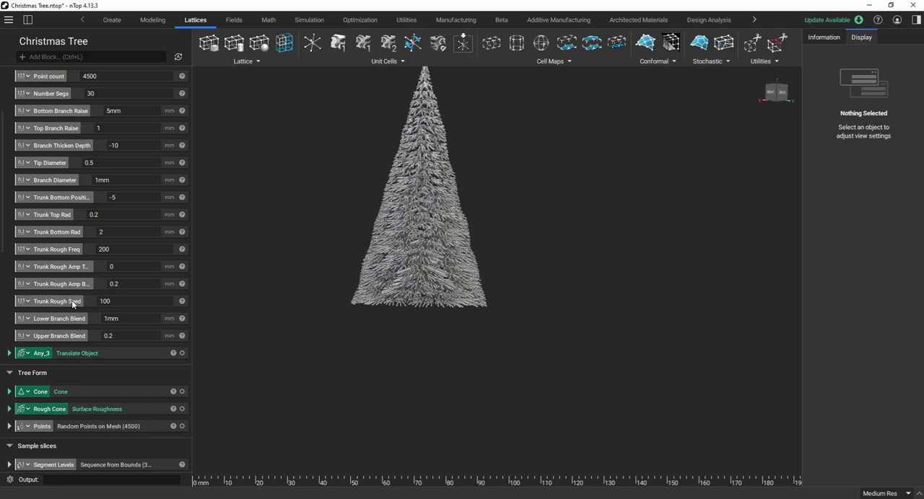
scroll(72, 300, down, 15)
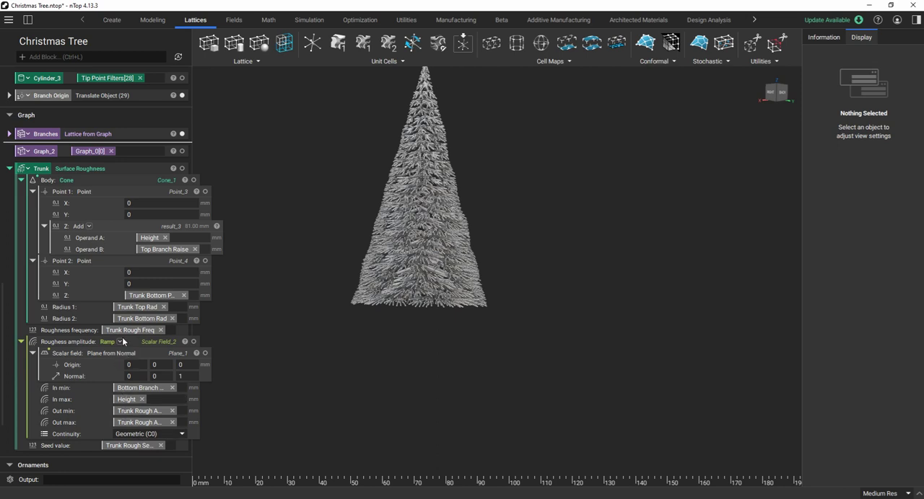
Display the Trunk body, hide the Branches lattice and examine the trunk's rough, tapered surface up close.
click(182, 168)
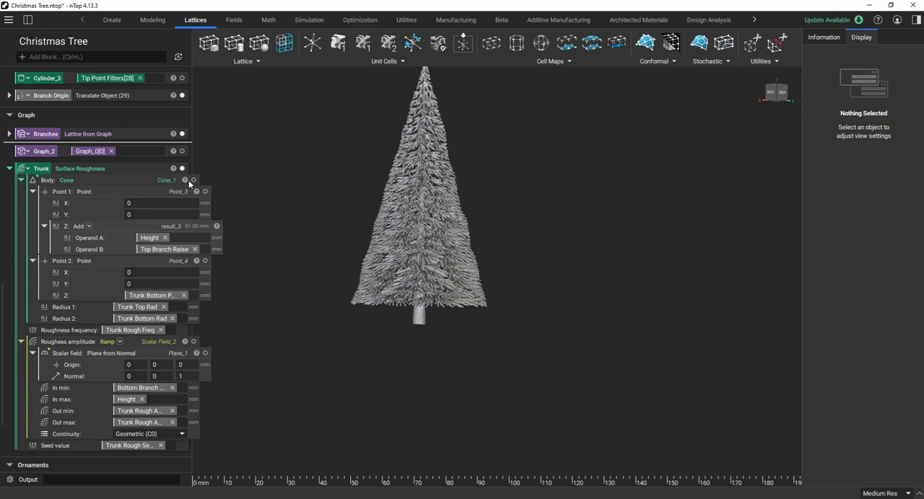
click(182, 134)
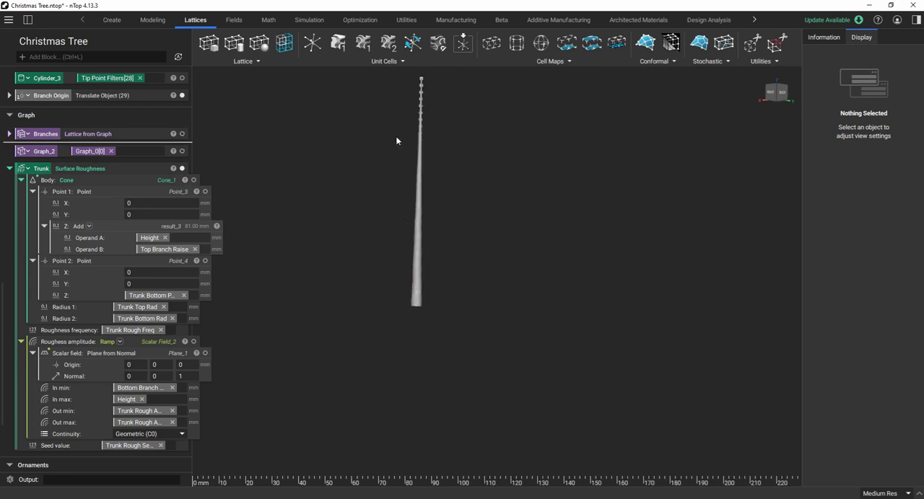
scroll(396, 140, up, 3)
right_drag(481, 218, 422, 252)
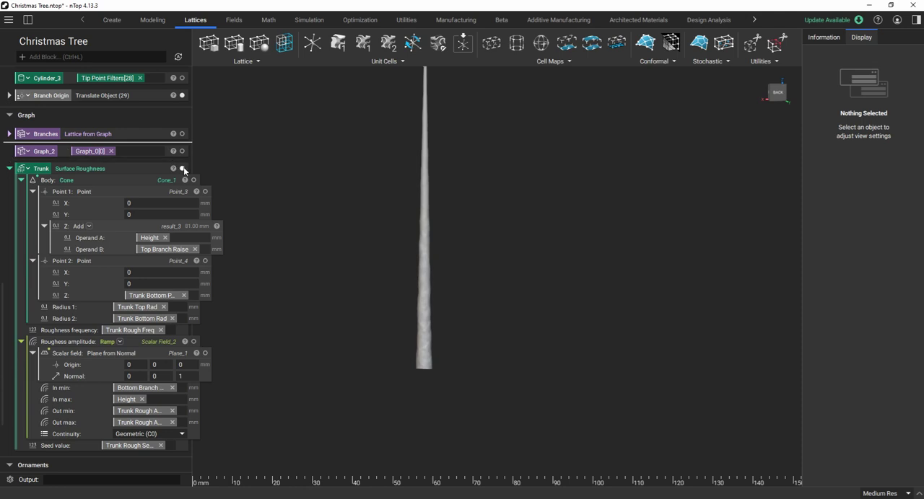
Hide the Trunk body and collapse its block.
click(183, 168)
scroll(48, 164, down, 1)
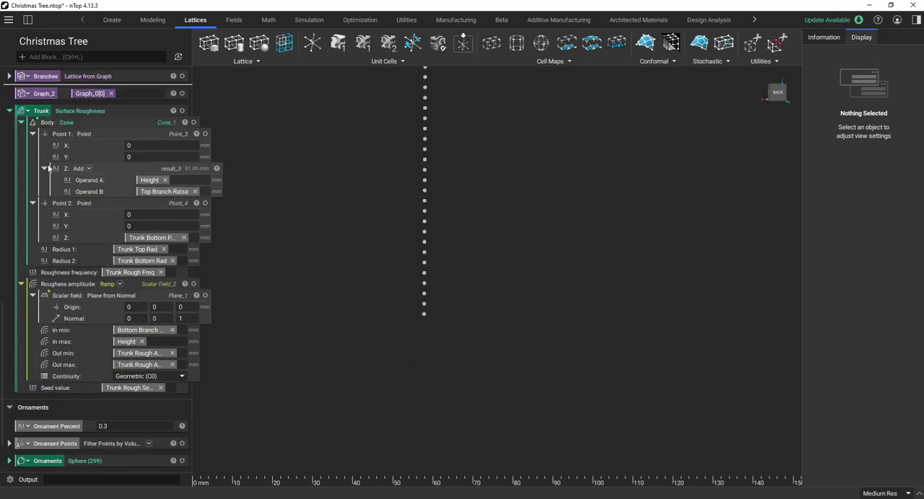
click(10, 110)
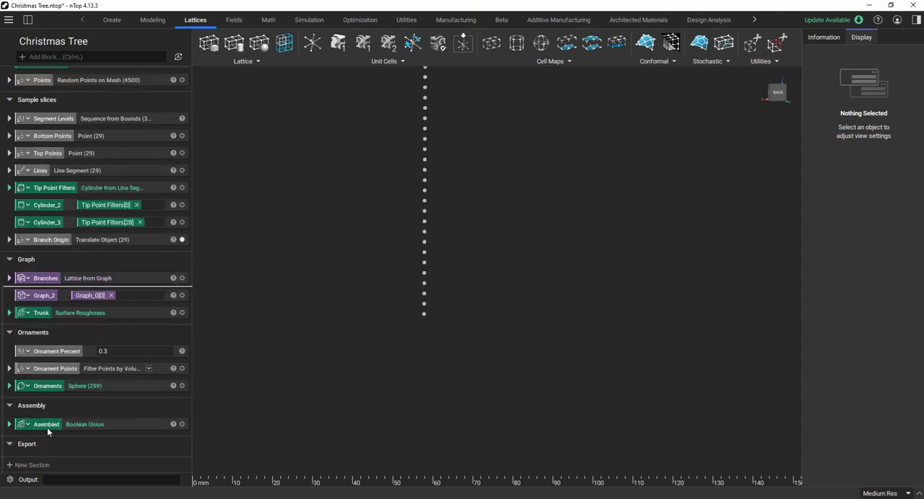
Expand the Boolean Union block in the Assembly section to show its blend radius ramp and bodies list.
click(9, 424)
scroll(108, 359, down, 2)
scroll(108, 359, down, 1)
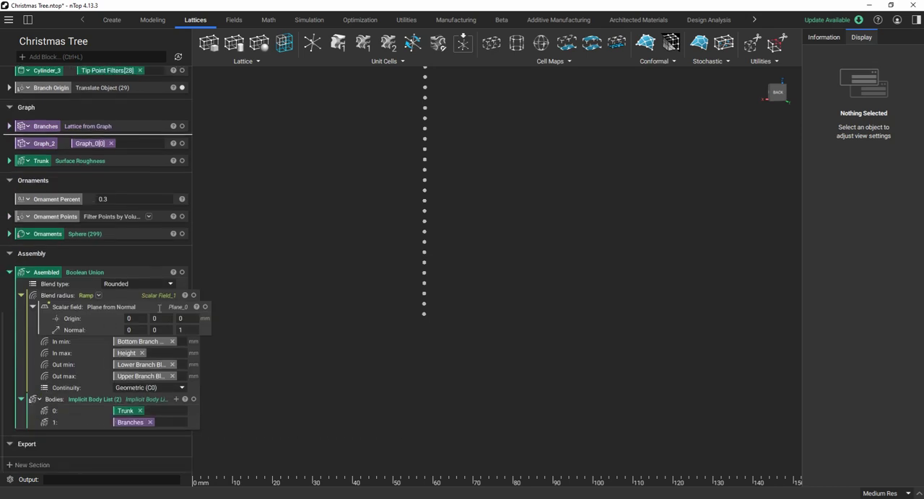
Display the Assembled body and examine the rounded blends where the lowest branches meet the trunk.
click(182, 273)
scroll(365, 351, up, 2)
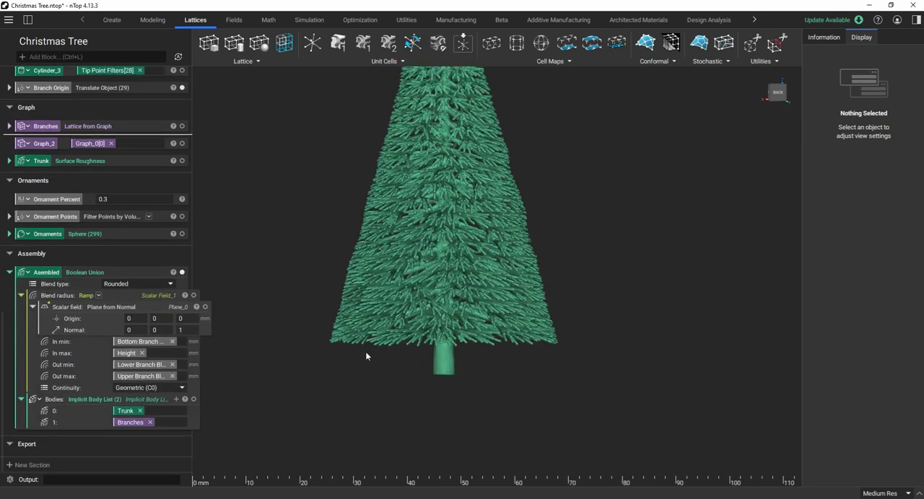
right_drag(459, 323, 460, 253)
scroll(458, 362, up, 3)
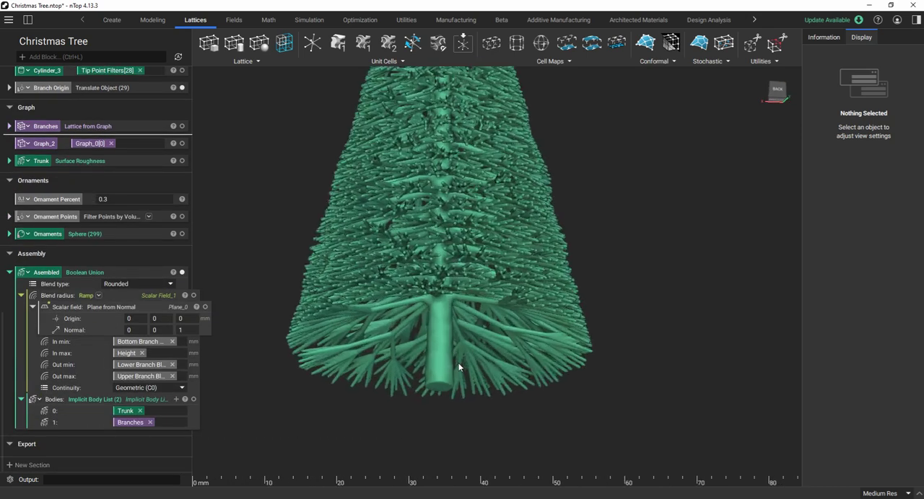
right_drag(458, 363, 451, 278)
scroll(442, 264, up, 4)
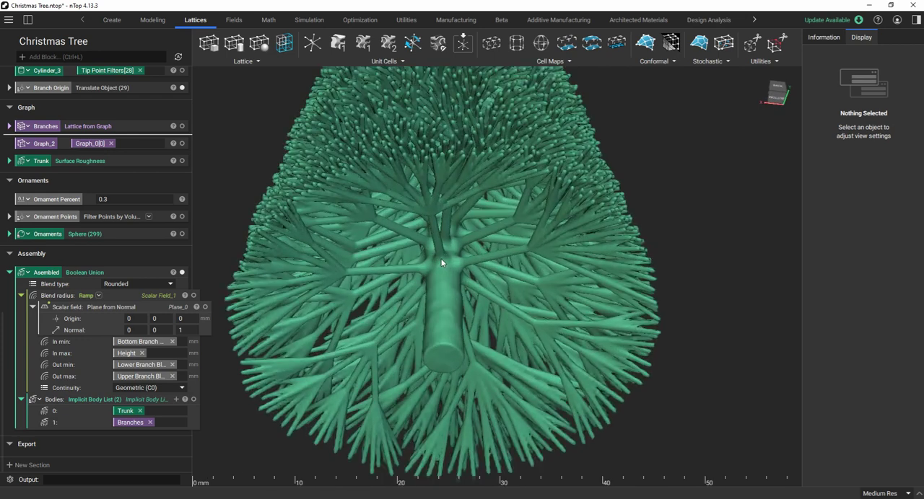
scroll(441, 264, up, 1)
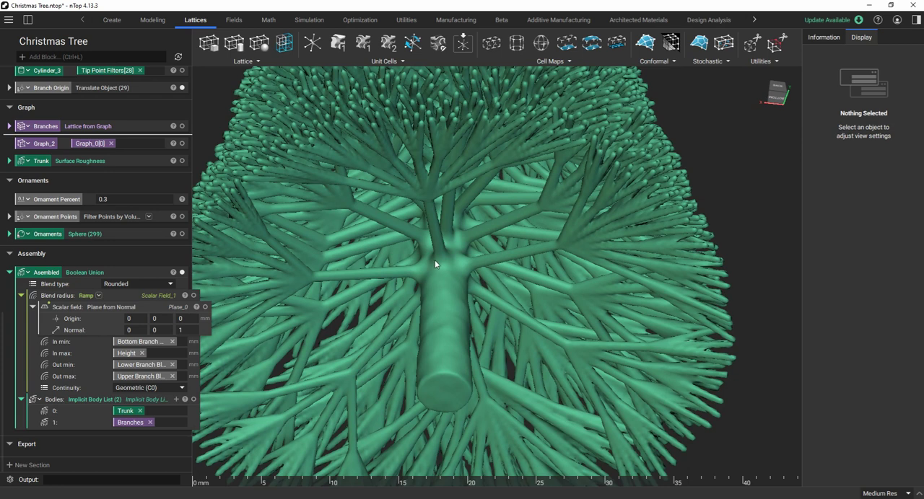
scroll(435, 264, down, 1)
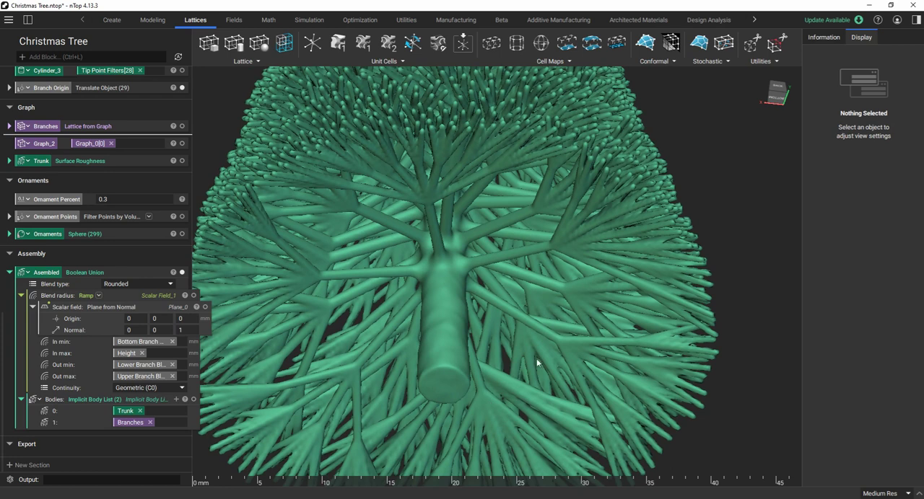
scroll(436, 278, up, 1)
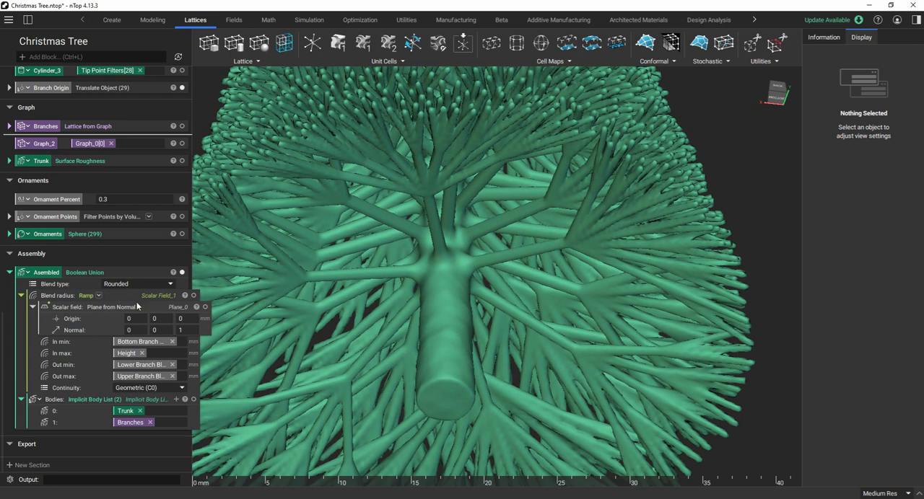
scroll(448, 264, up, 3)
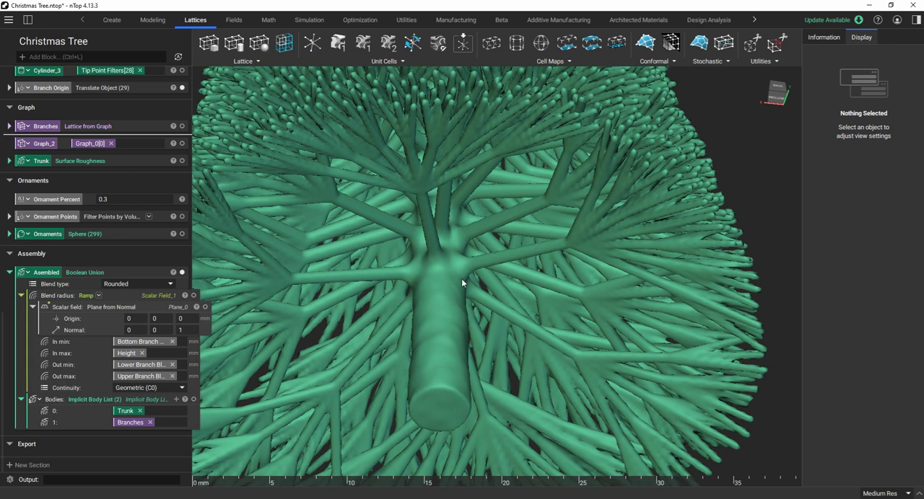
Review the Lower Branch Blend and Upper Branch Blend inputs and compare them with the branch blending at the treetop.
scroll(140, 279, up, 10)
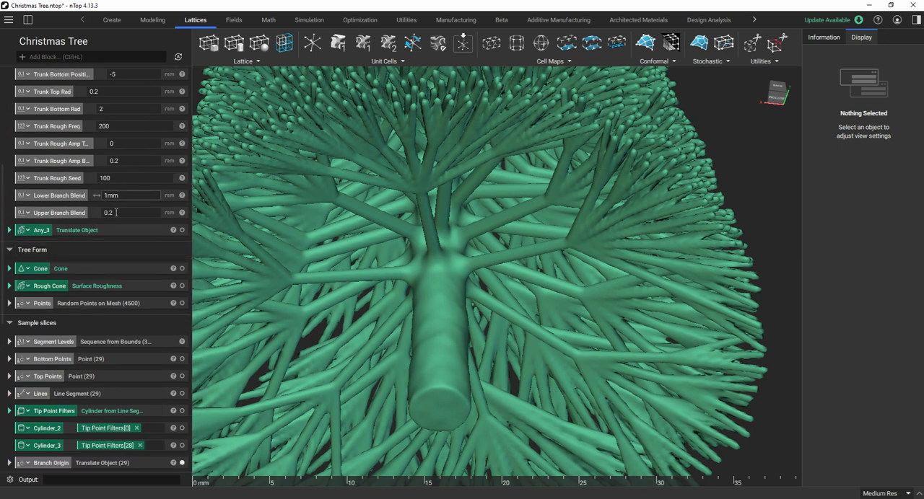
scroll(511, 264, down, 5)
right_drag(513, 262, 503, 400)
scroll(503, 399, down, 4)
scroll(491, 89, up, 8)
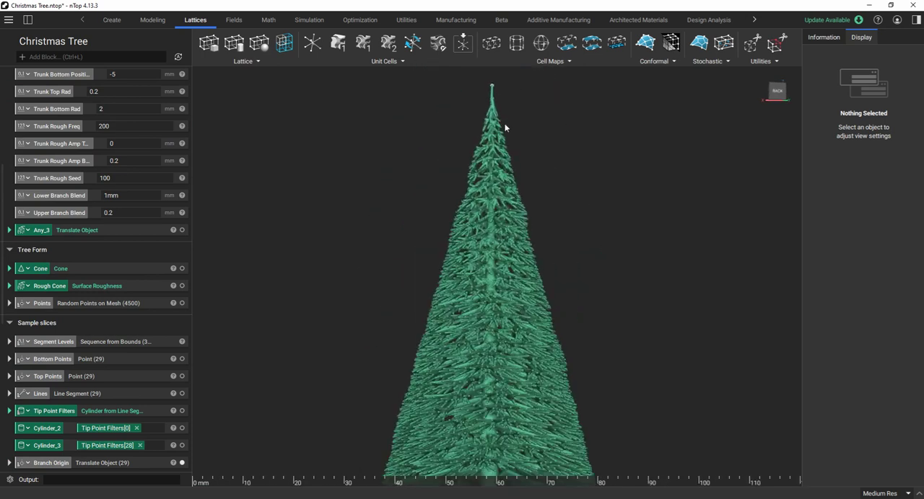
scroll(491, 108, up, 4)
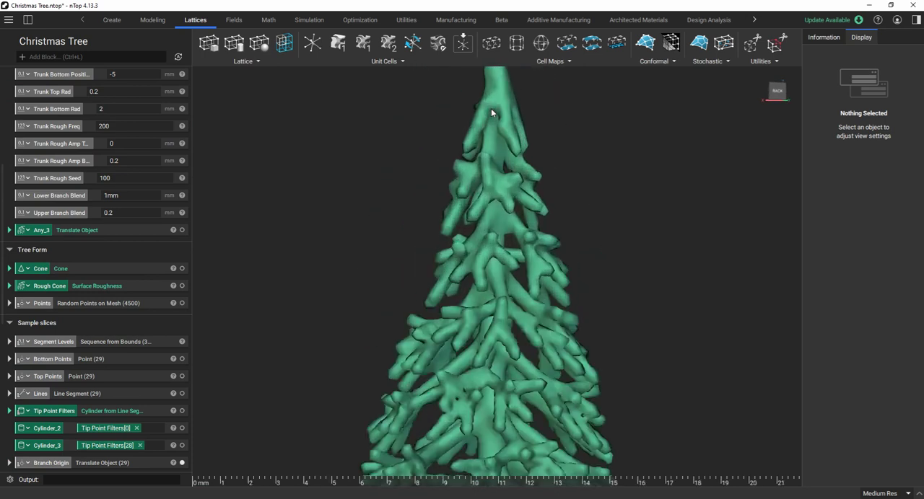
right_drag(550, 154, 482, 155)
scroll(482, 156, down, 1)
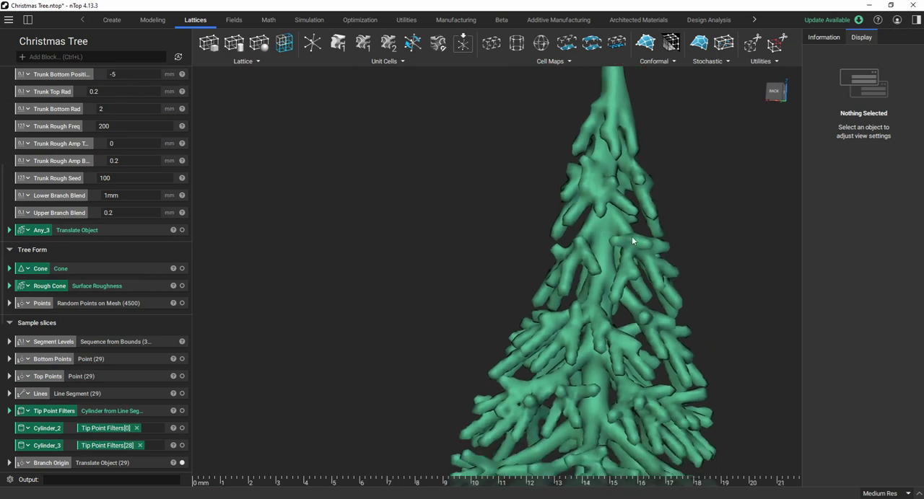
scroll(597, 251, down, 1)
right_drag(592, 268, 607, 244)
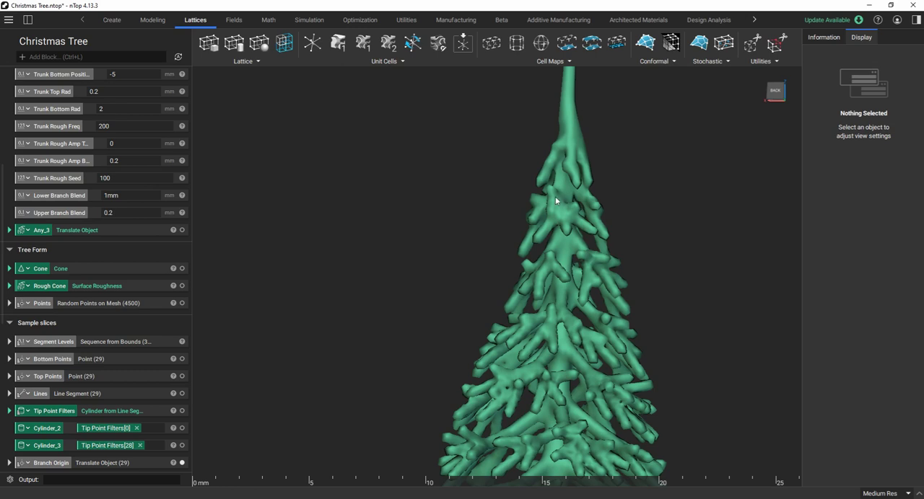
scroll(557, 171, down, 10)
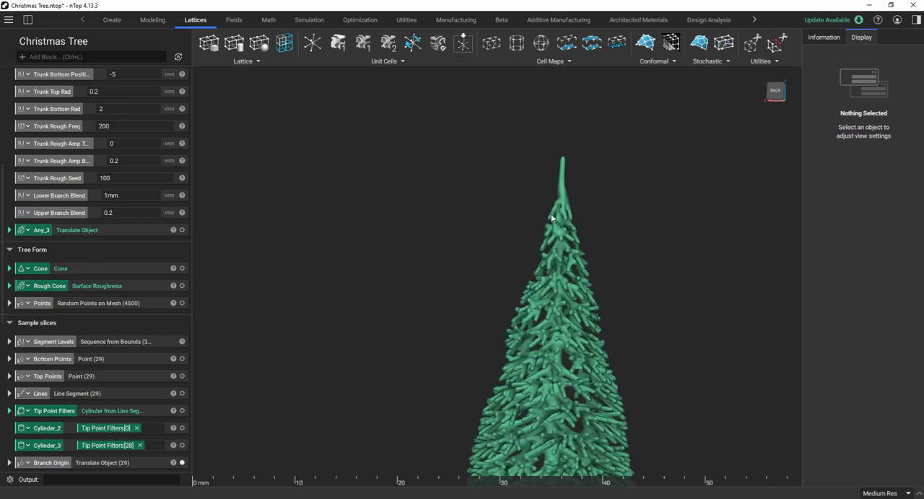
scroll(551, 217, down, 8)
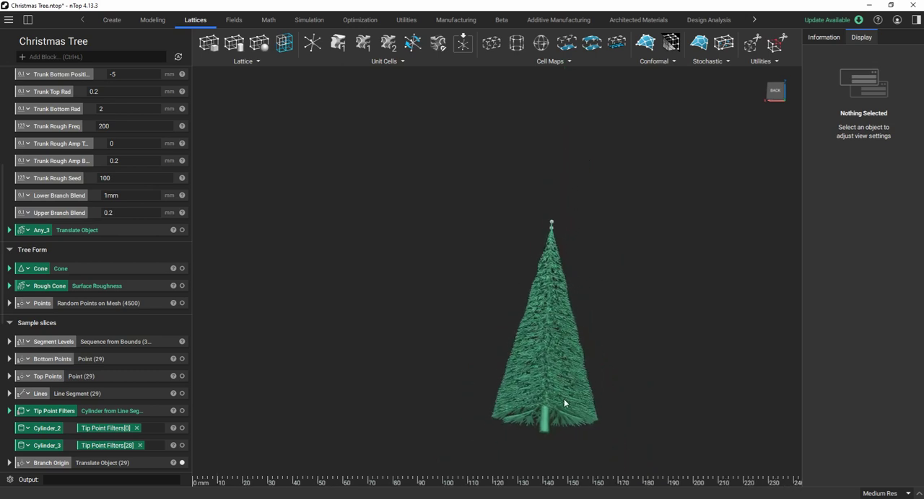
Section the assembled tree along the YZ plane and examine the blends between the trunk and branches inside.
scroll(566, 408, up, 1)
scroll(513, 305, down, 2)
scroll(552, 393, up, 2)
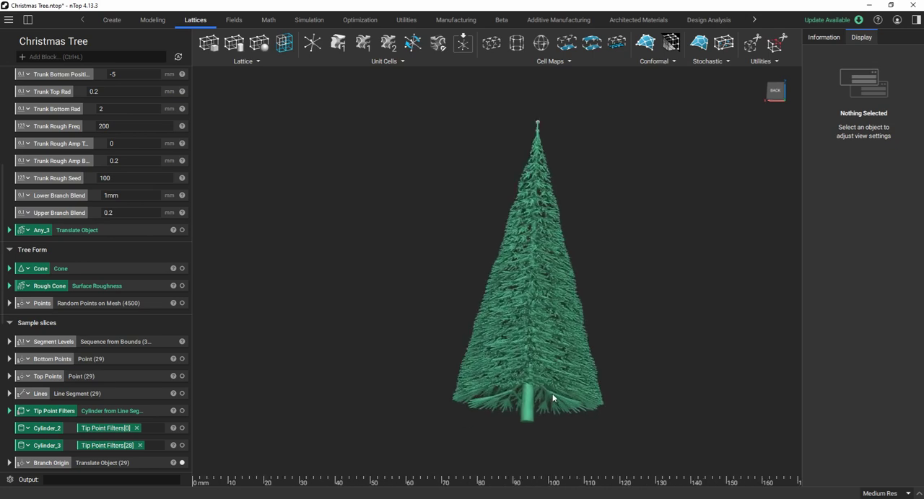
right_drag(551, 394, 528, 329)
scroll(524, 312, up, 3)
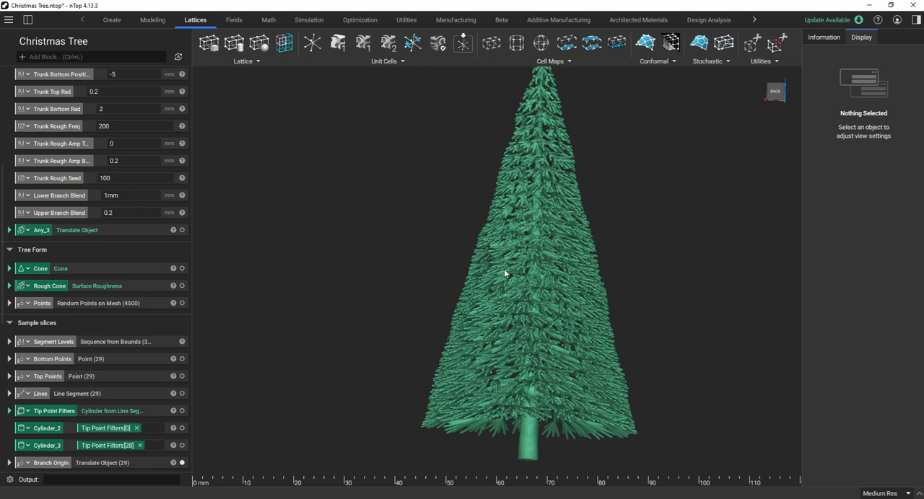
key(x)
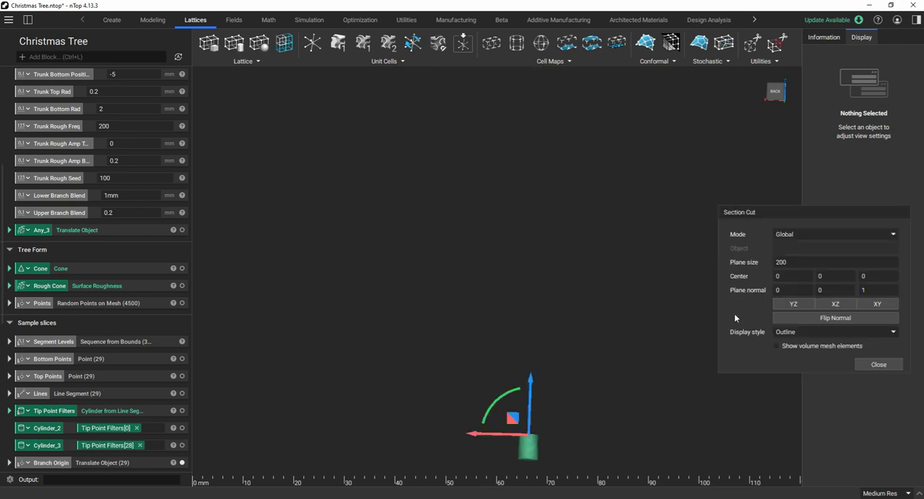
click(793, 304)
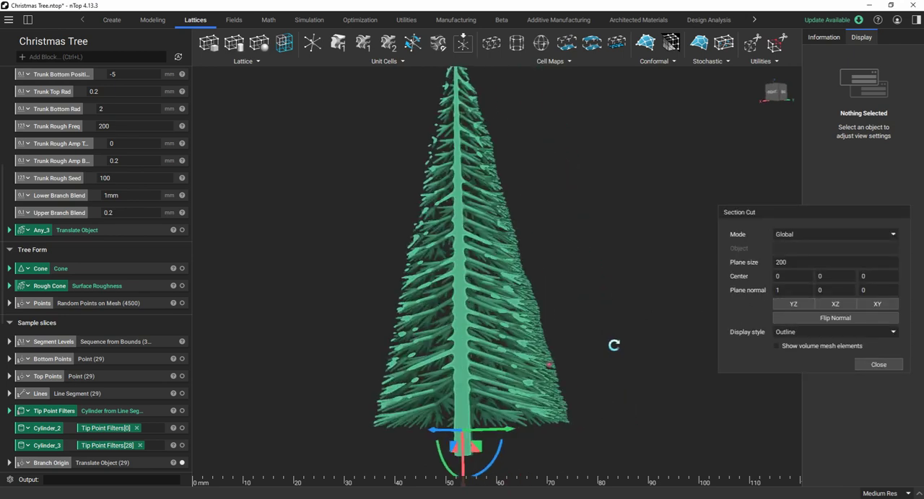
scroll(437, 337, up, 4)
scroll(437, 337, down, 2)
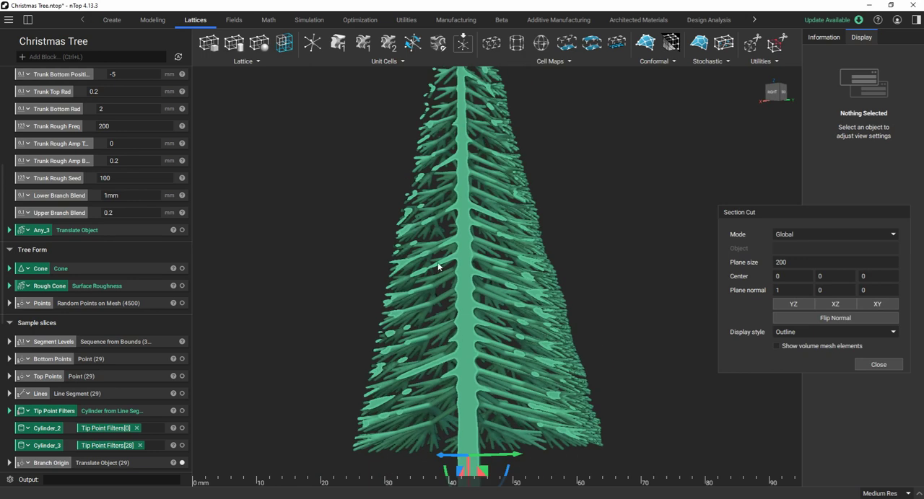
scroll(438, 267, down, 2)
right_drag(477, 374, 511, 378)
scroll(440, 368, up, 3)
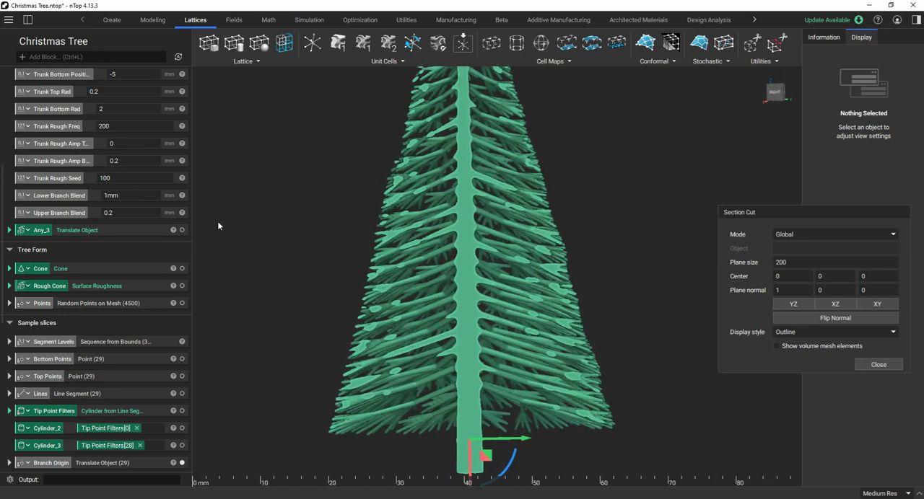
Select the Branch Origin block in the Sample slices section to highlight its points in the sectioned tree.
scroll(143, 222, down, 2)
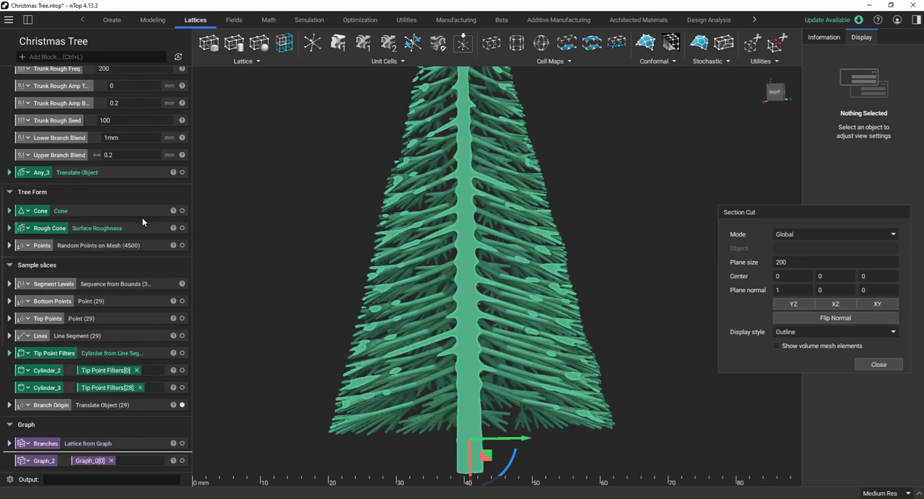
scroll(142, 330, down, 2)
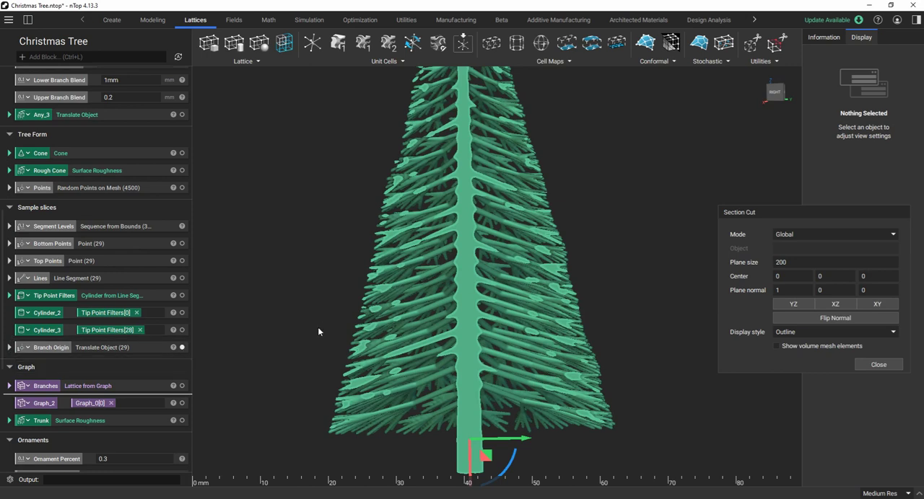
scroll(513, 323, down, 1)
click(144, 351)
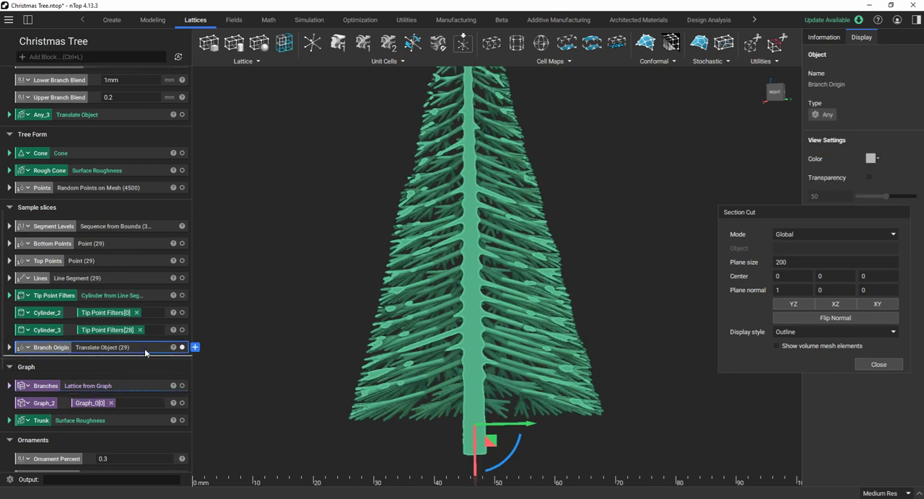
Shift the YZ section plane along X to a center of about -1.38 and clear the selection.
right_drag(506, 308, 498, 324)
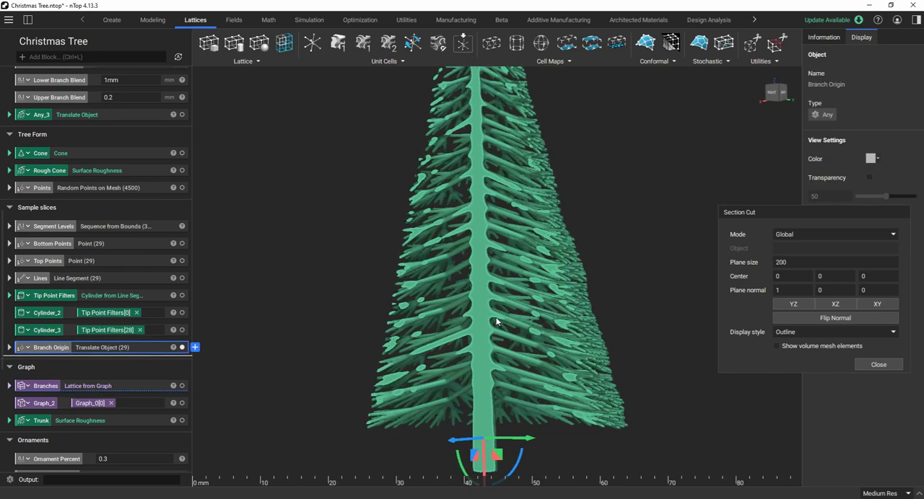
scroll(518, 344, up, 1)
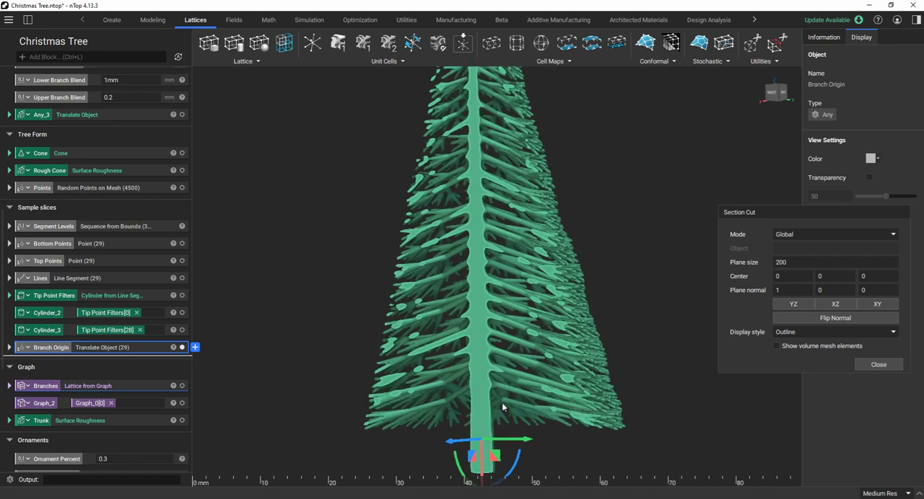
drag(450, 441, 420, 417)
click(559, 388)
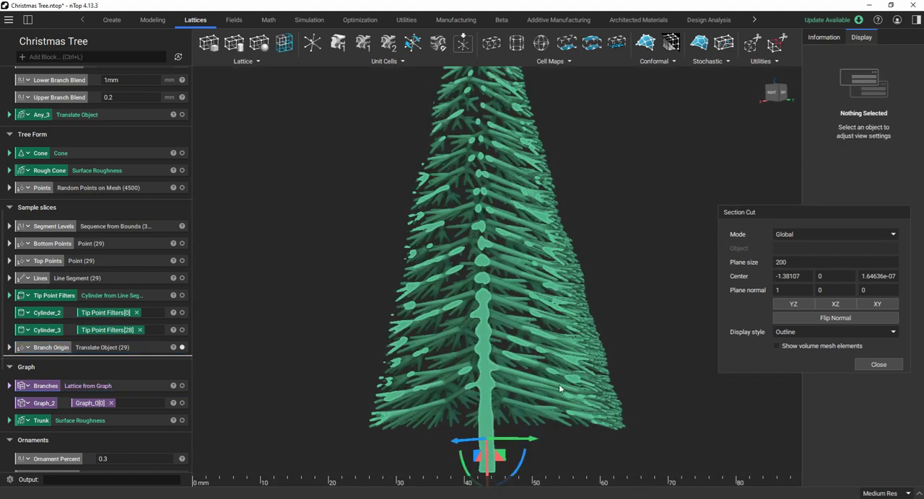
Select Branch Origin again and restart the section cut on the YZ plane to show its points inside the trunk.
click(139, 350)
click(874, 364)
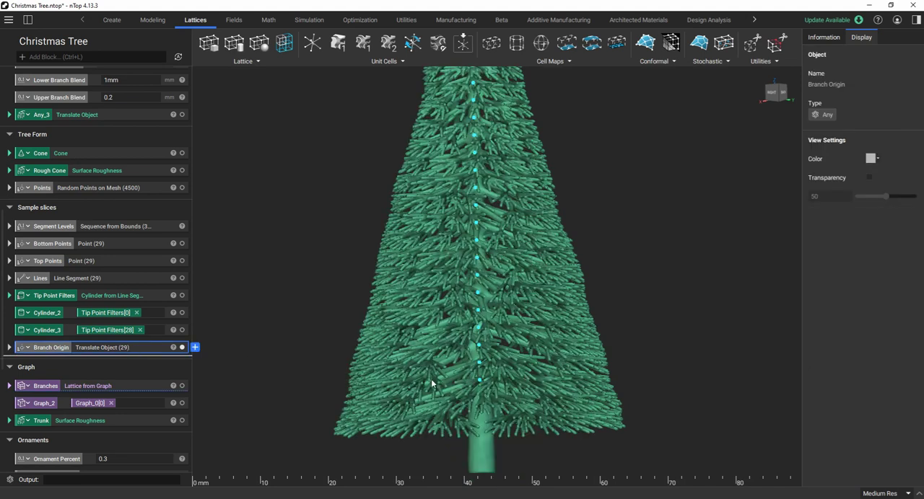
key(z)
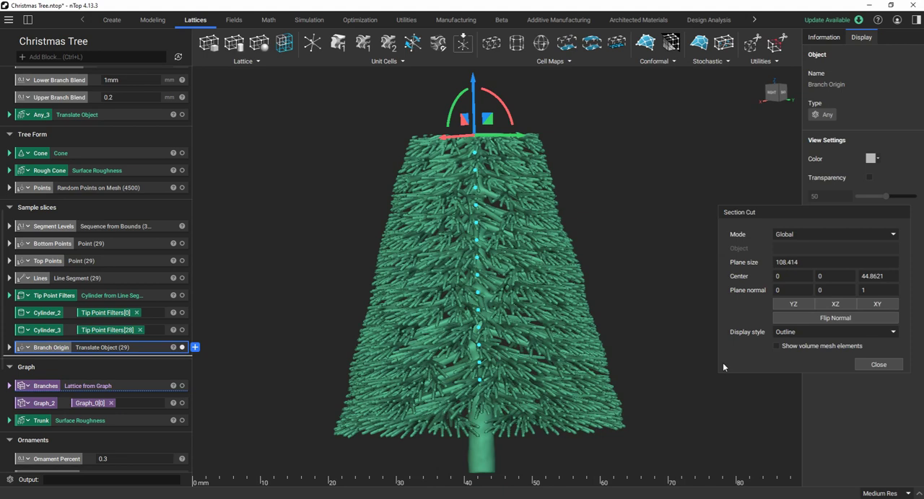
key(x)
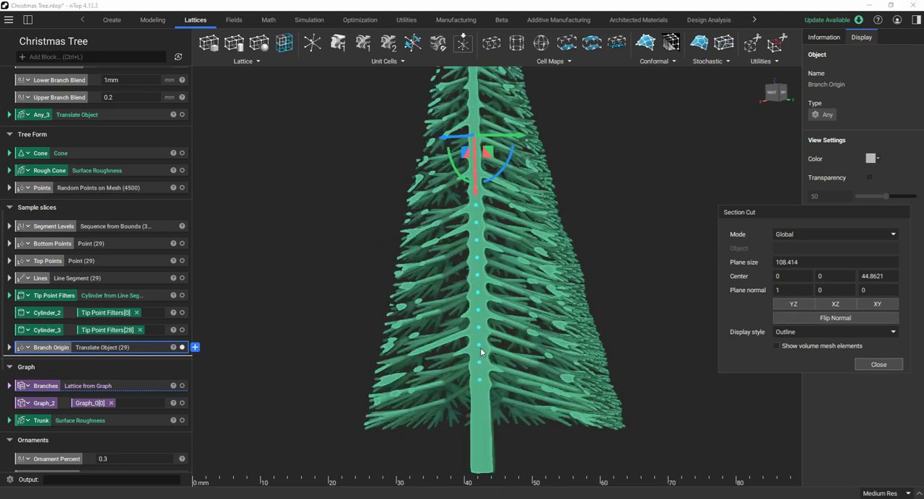
scroll(480, 348, up, 5)
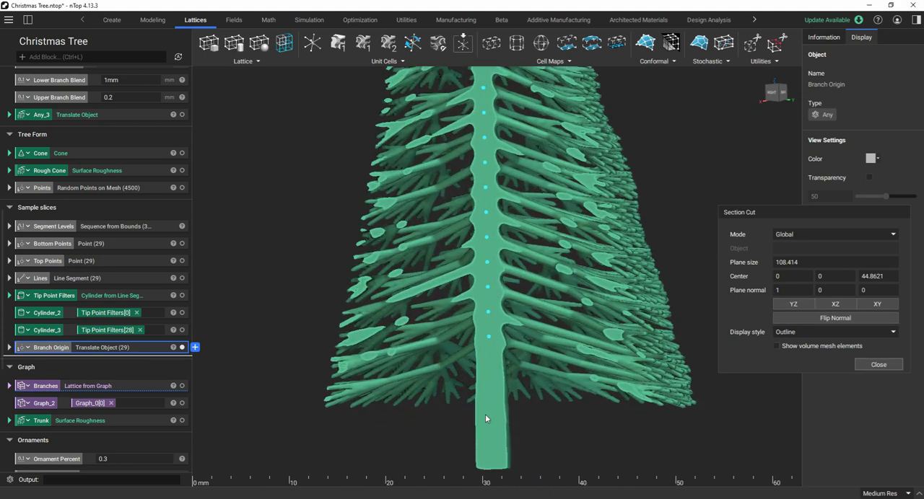
right_drag(485, 417, 590, 422)
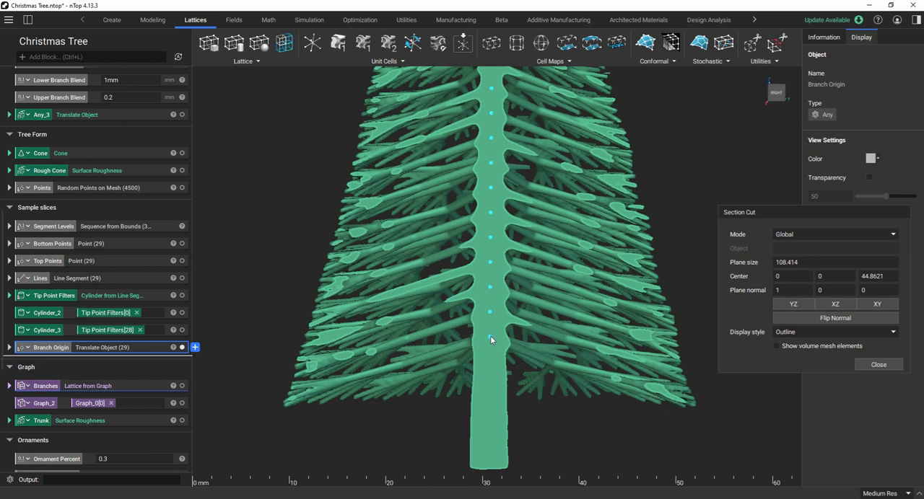
Examine the sectioned trunk and branch origin points from below the tree and close the section cut.
right_drag(490, 336, 513, 296)
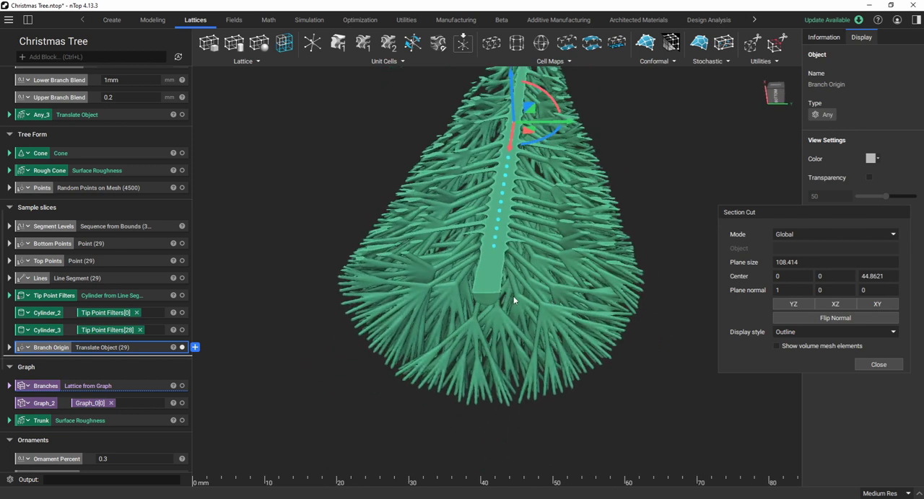
scroll(530, 277, down, 4)
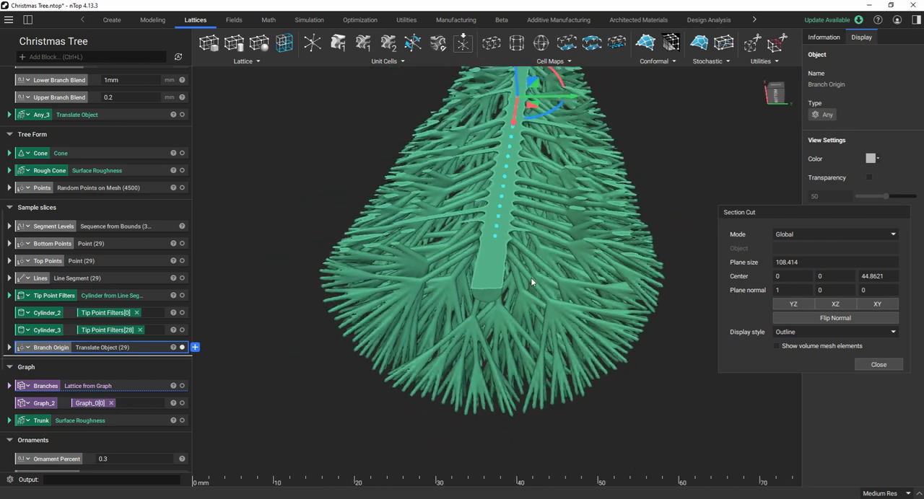
right_drag(527, 268, 549, 395)
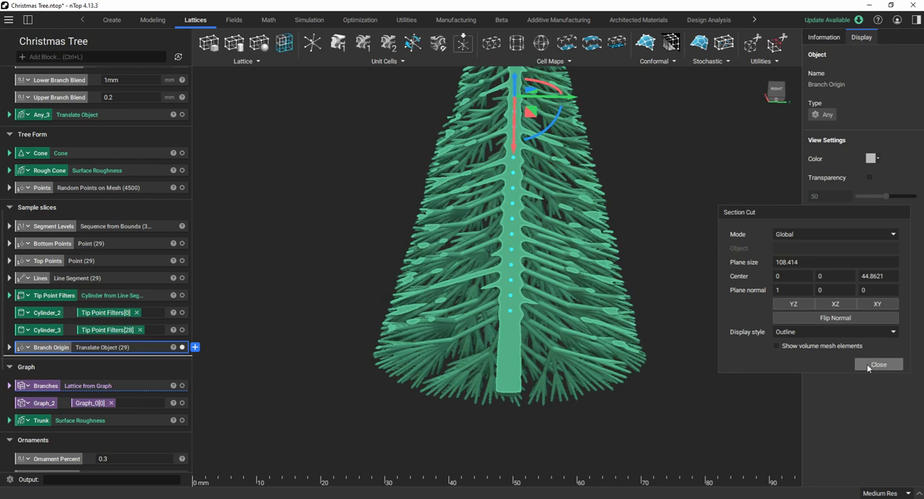
click(878, 364)
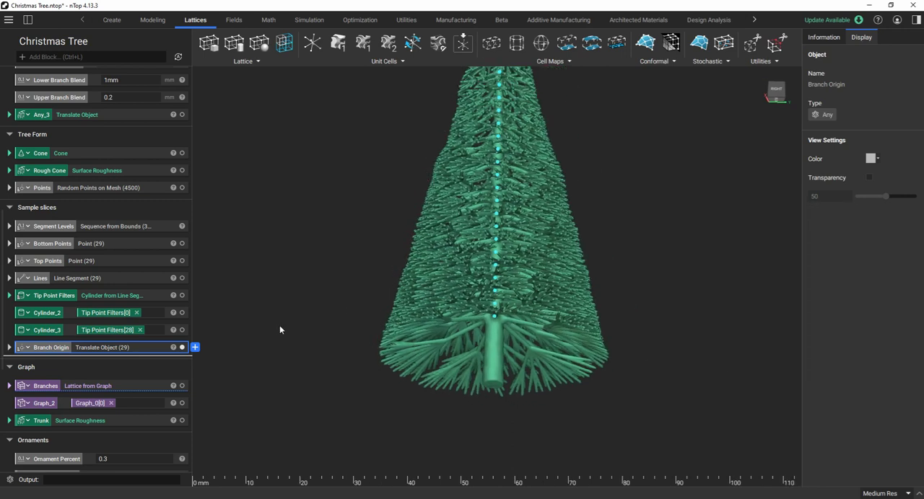
Hide the Branch Origin points and examine the assembled tree from below and from the side.
click(182, 348)
scroll(180, 339, down, 5)
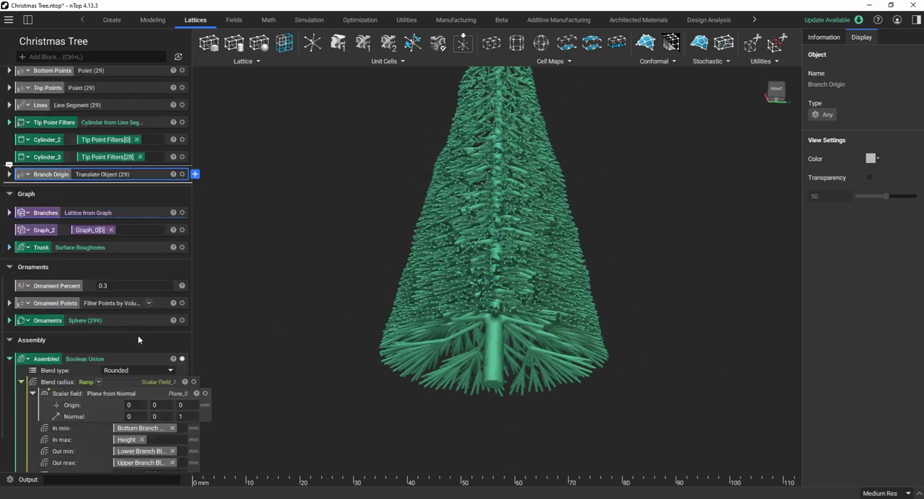
scroll(457, 301, down, 3)
right_drag(477, 335, 483, 392)
scroll(482, 385, down, 2)
scroll(454, 214, up, 2)
scroll(454, 215, up, 2)
scroll(489, 306, down, 2)
right_drag(489, 306, 566, 306)
scroll(470, 366, up, 4)
scroll(525, 315, down, 2)
scroll(526, 311, up, 3)
scroll(516, 277, down, 2)
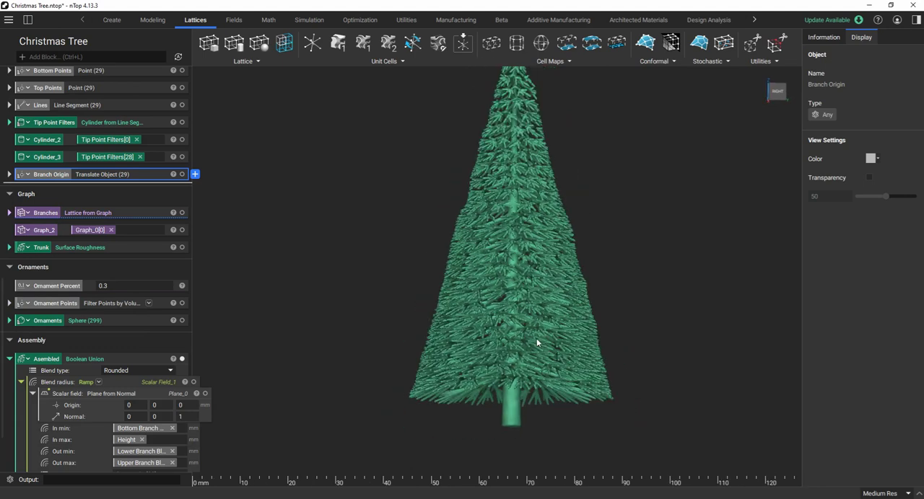
right_drag(539, 343, 503, 315)
scroll(500, 246, up, 2)
scroll(498, 324, down, 2)
scroll(504, 252, up, 1)
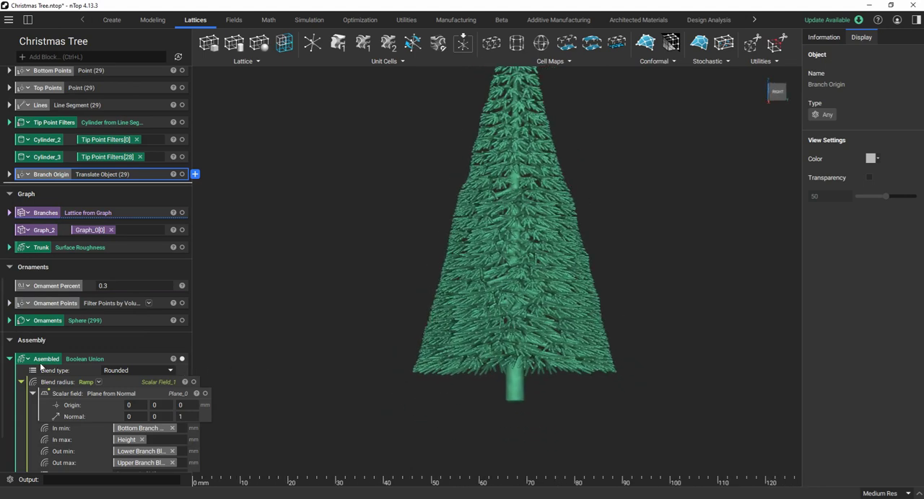
Show the Ornaments spheres on the assembled tree and inspect their distribution over the branches.
click(182, 321)
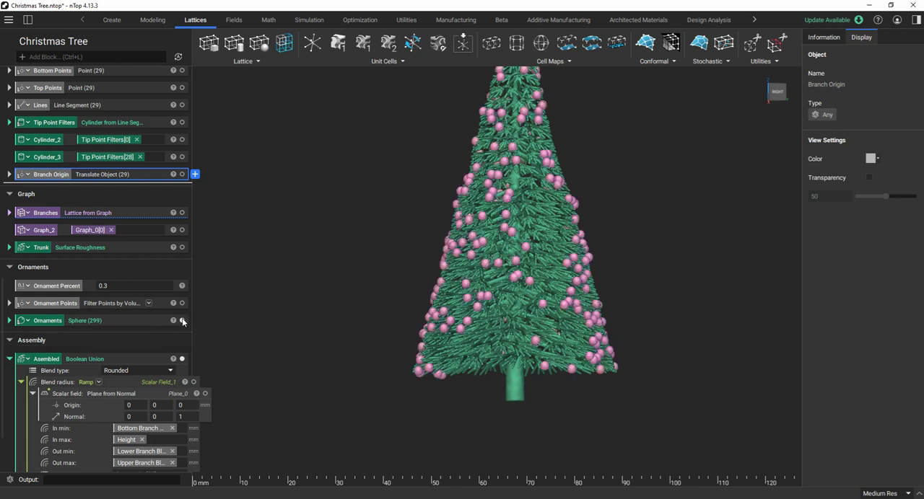
scroll(431, 362, down, 2)
scroll(504, 363, down, 5)
scroll(486, 305, up, 7)
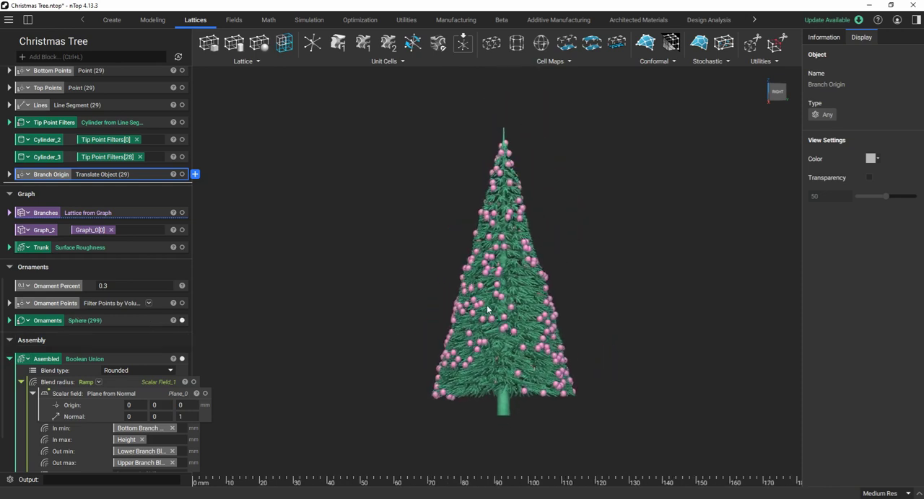
scroll(487, 306, up, 1)
mouse_move(487, 306)
right_down()
mouse_move(602, 313)
mouse_move(490, 310)
right_up()
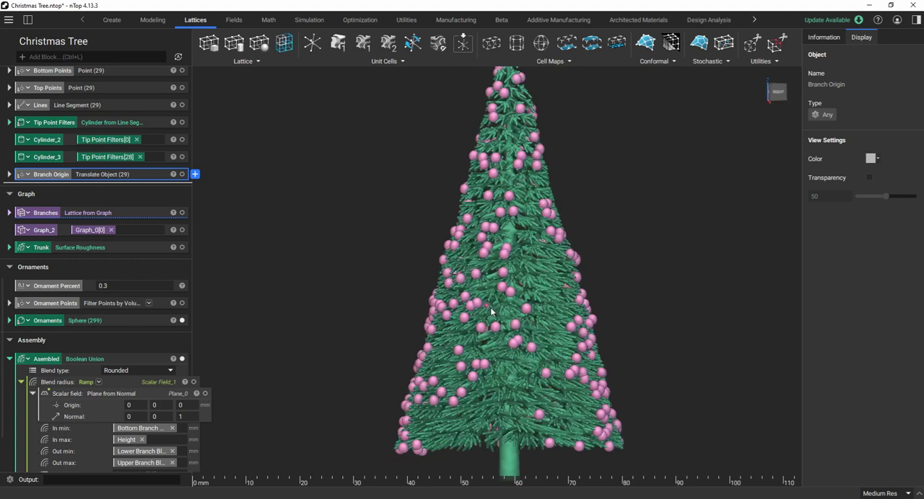
scroll(494, 316, down, 2)
scroll(508, 373, up, 2)
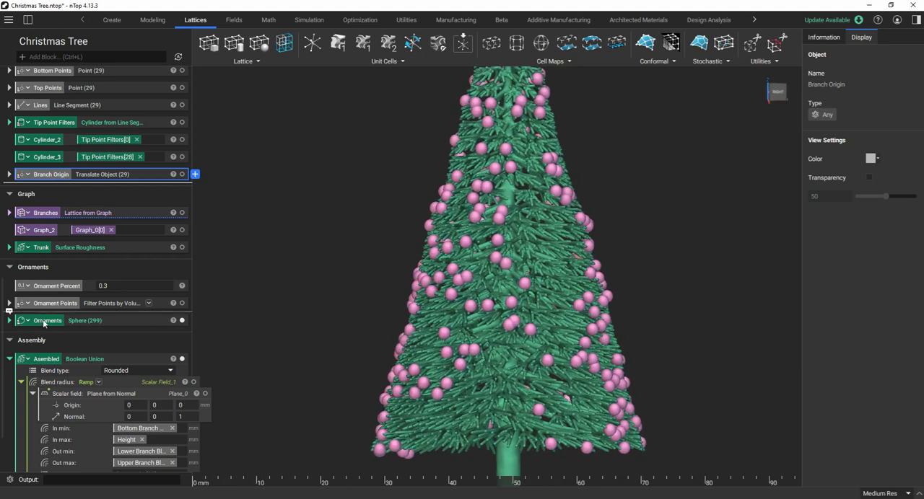
Check the inputs of the Ornaments sphere block and expand the Ornament Points filter block.
click(10, 321)
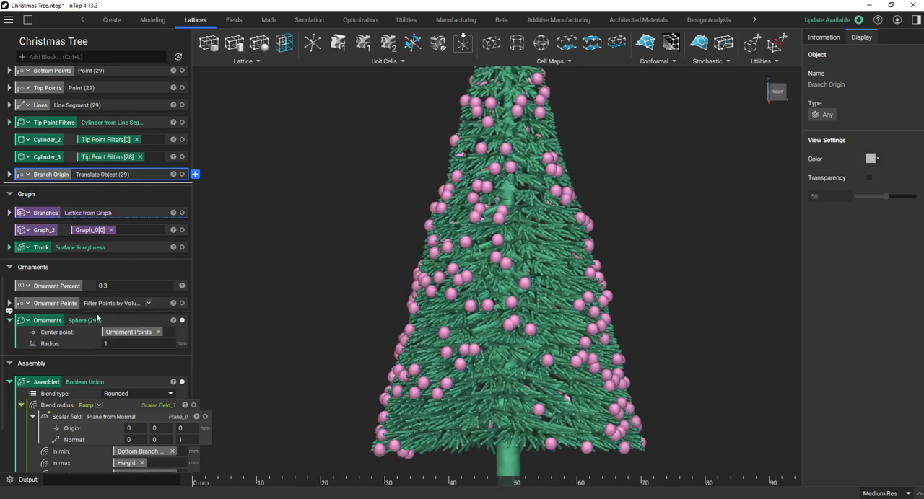
click(10, 320)
click(10, 303)
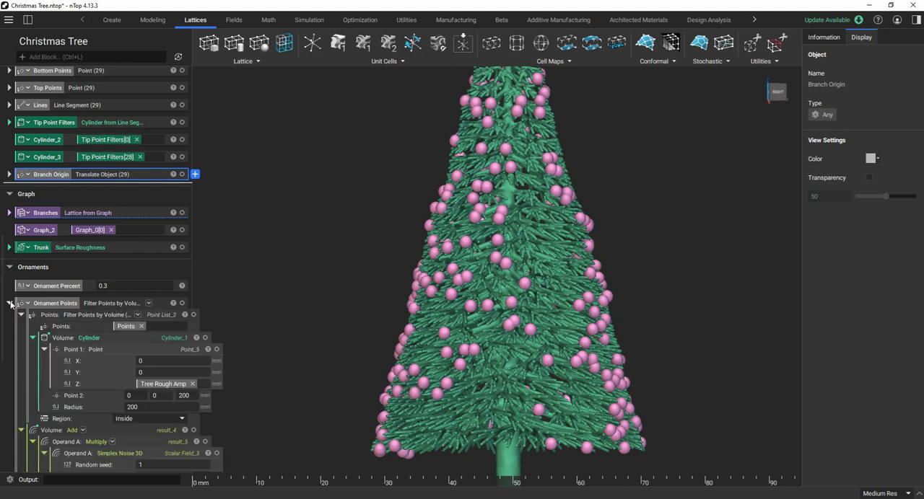
scroll(359, 264, down, 5)
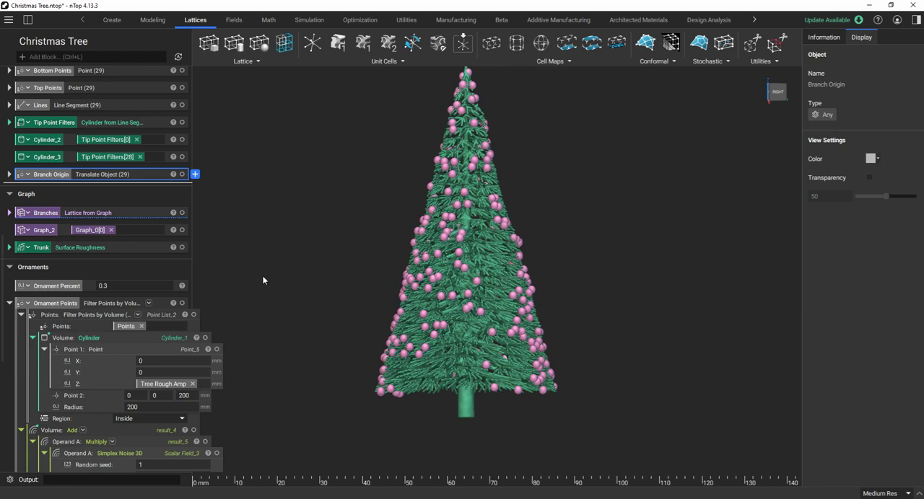
scroll(124, 270, up, 2)
scroll(144, 333, down, 10)
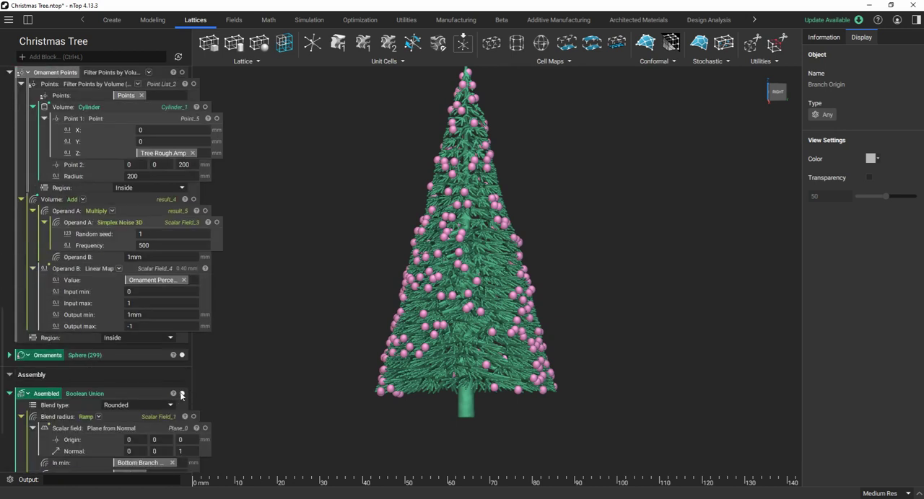
Hide the Assembled tree and show the Tree Form section's Points together with the ornament spheres.
click(182, 394)
scroll(141, 236, up, 11)
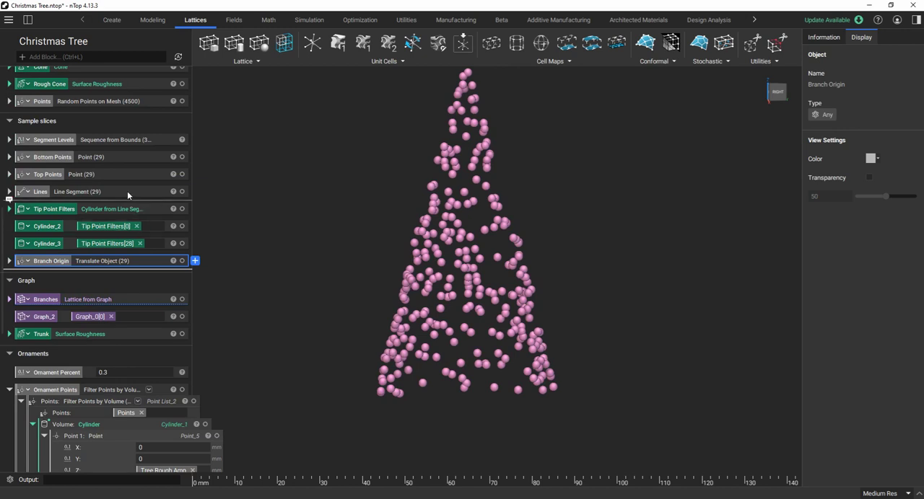
scroll(148, 176, up, 1)
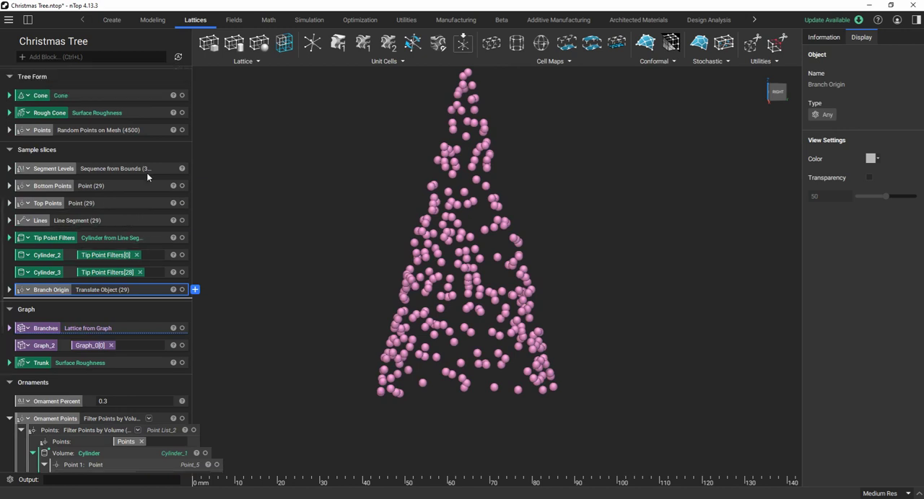
click(182, 131)
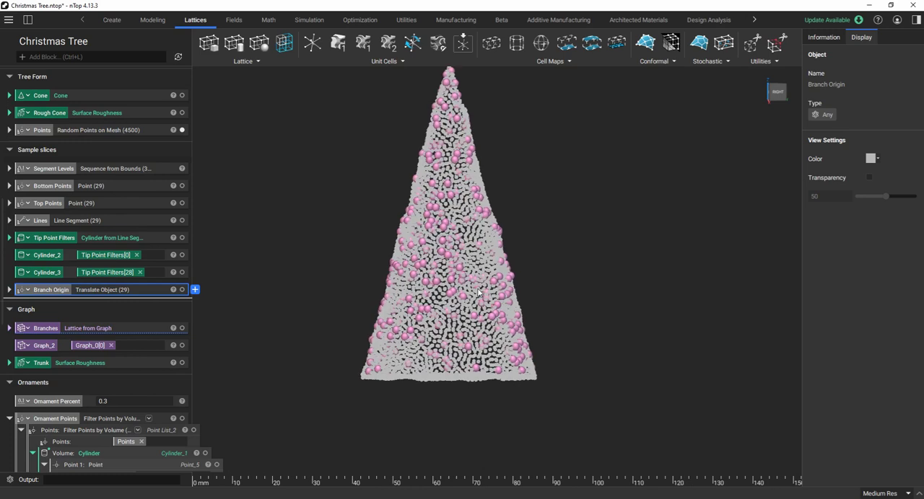
scroll(416, 290, up, 2)
scroll(426, 290, up, 2)
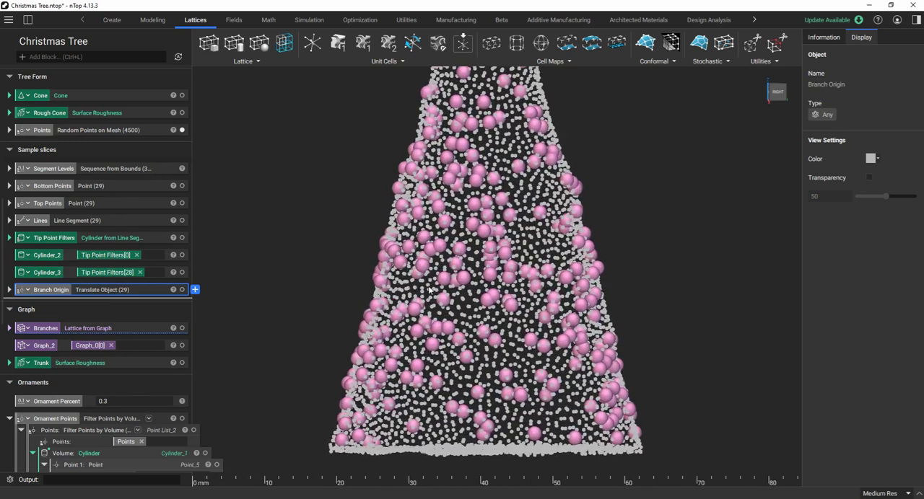
mouse_move(574, 305)
right_down()
mouse_move(512, 301)
mouse_move(455, 331)
mouse_move(488, 265)
right_up()
scroll(454, 331, down, 1)
scroll(455, 330, up, 1)
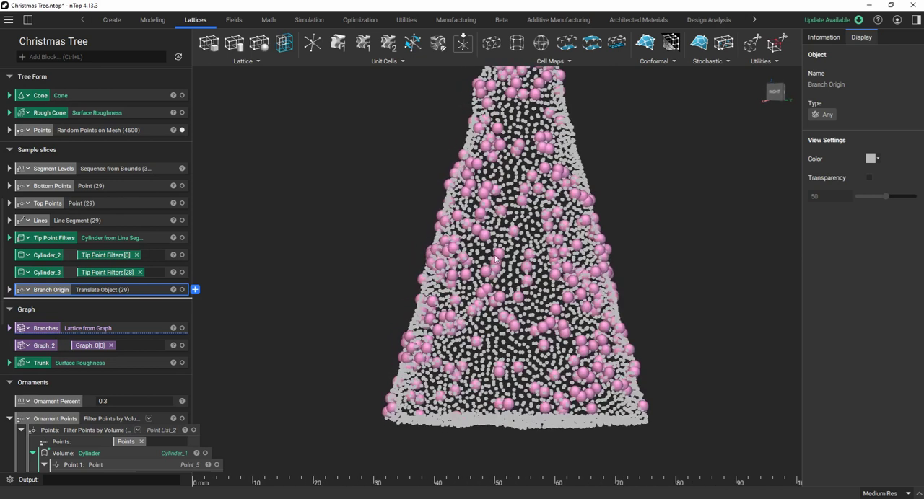
scroll(498, 260, up, 1)
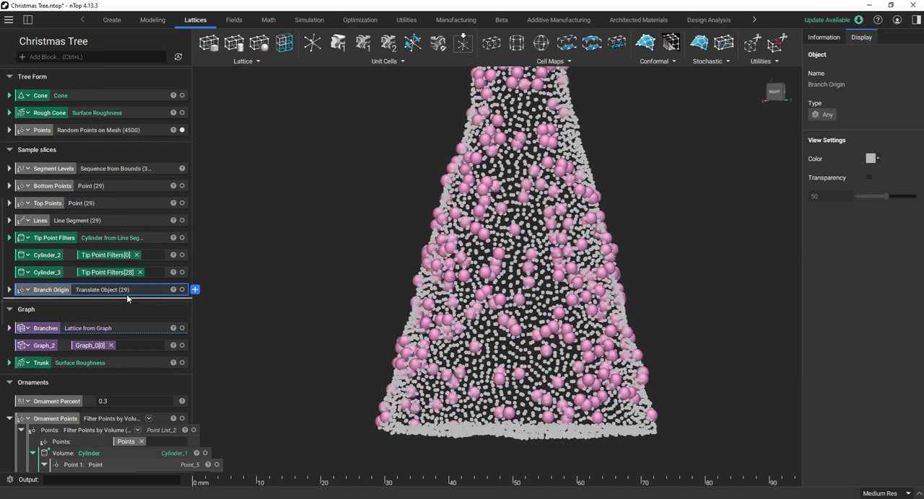
Open the Simplex Noise 3D field inside Ornament Points in the field viewer.
scroll(156, 284, down, 1)
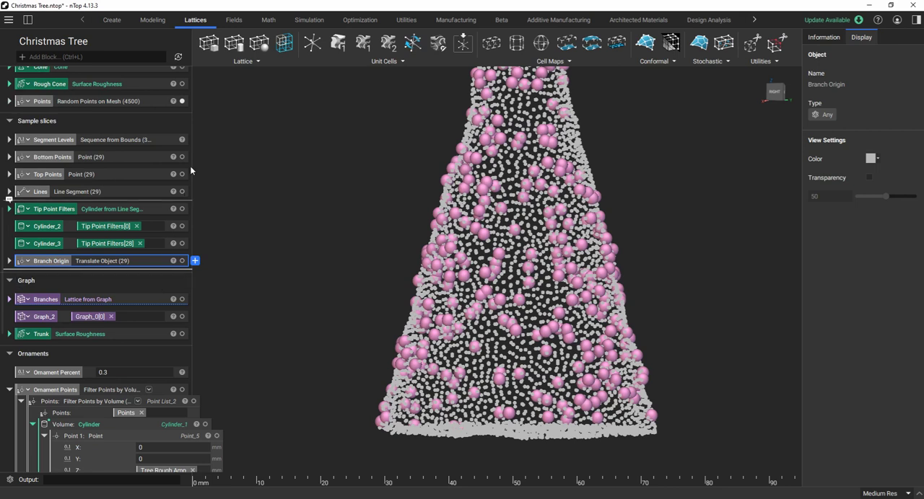
scroll(101, 299, down, 10)
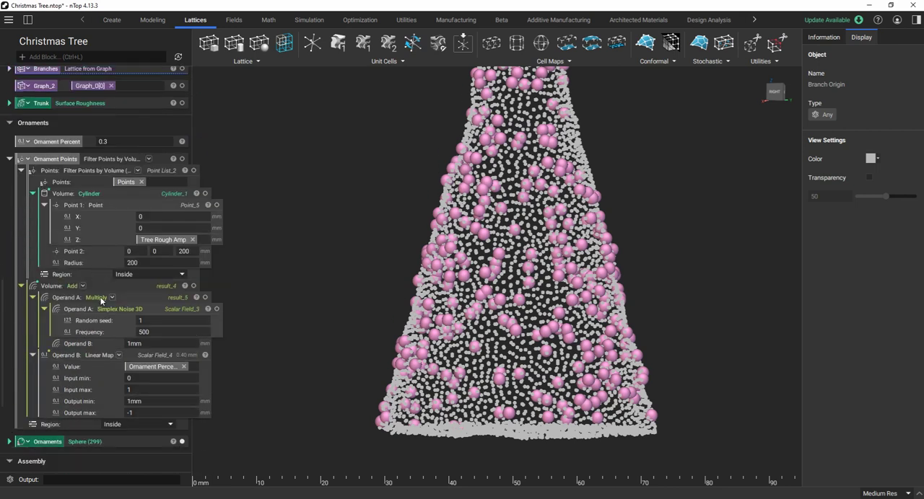
scroll(126, 298, down, 4)
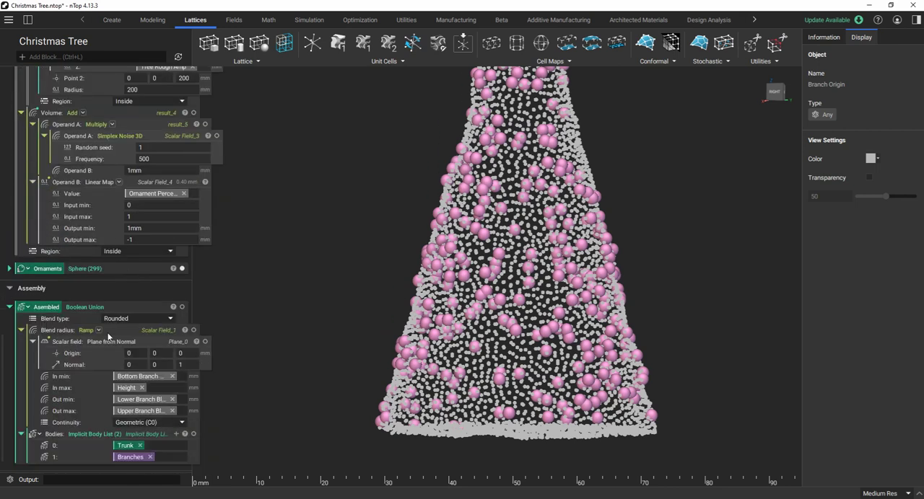
scroll(38, 247, down, 1)
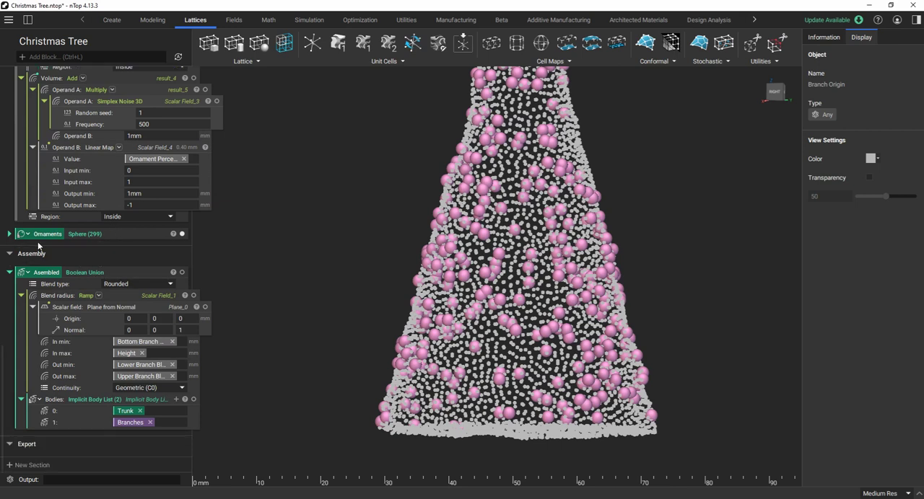
scroll(44, 242, up, 5)
scroll(78, 205, up, 2)
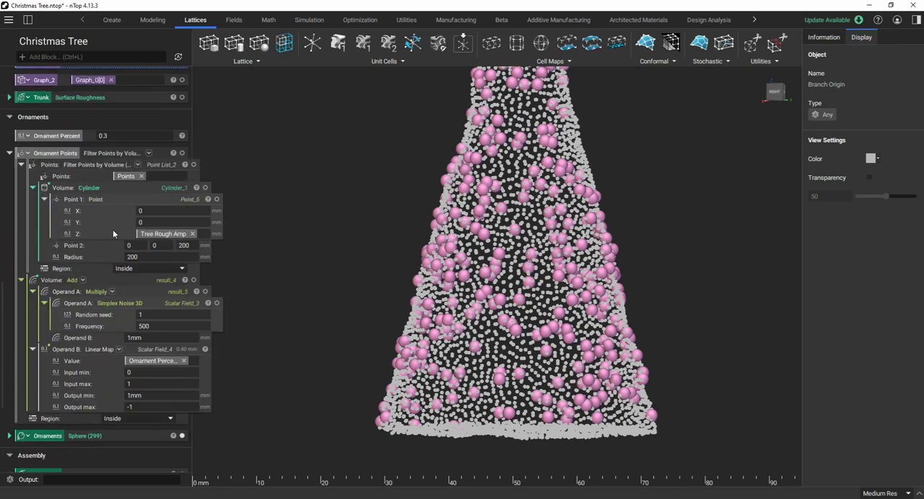
click(127, 306)
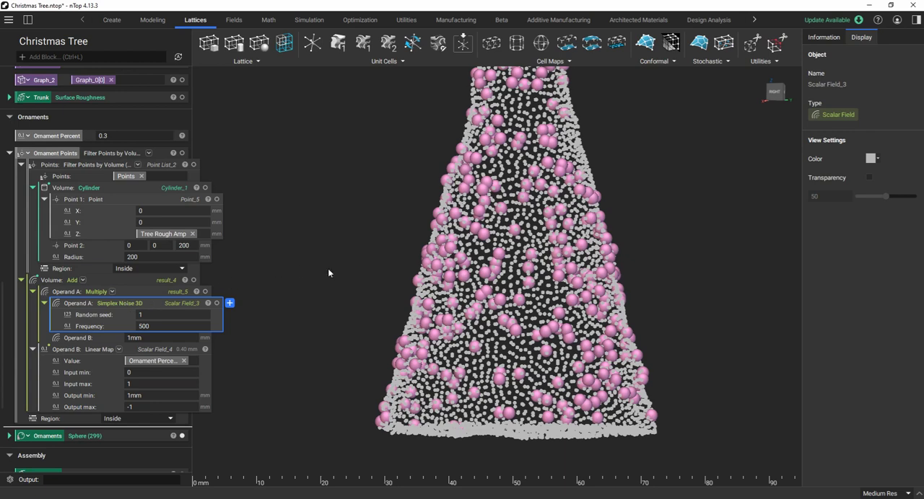
key(v)
scroll(455, 352, down, 3)
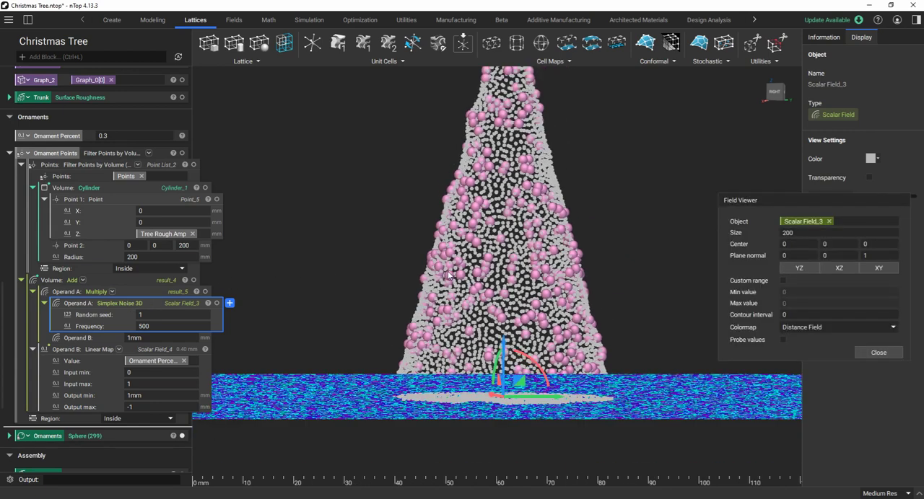
Shift the noise field's viewing plane along Z to a center of about 4.26.
right_drag(454, 352, 438, 387)
scroll(483, 386, up, 3)
right_drag(510, 376, 497, 272)
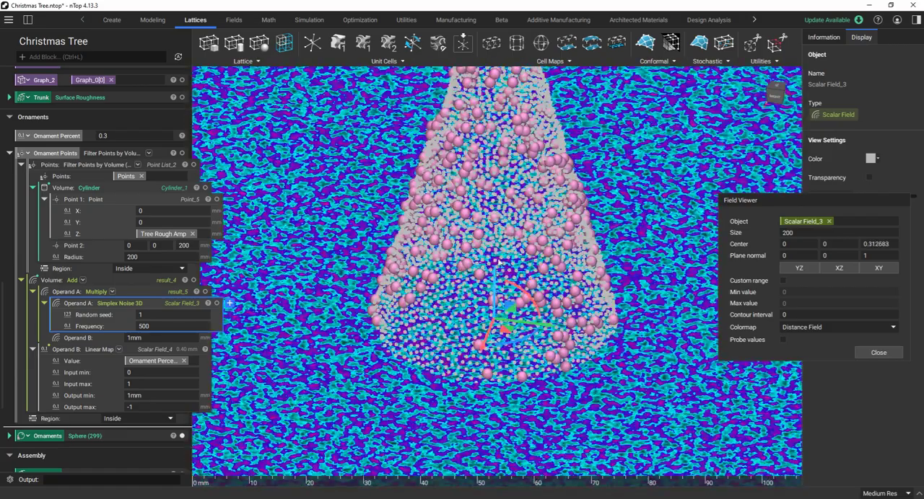
right_drag(650, 346, 541, 295)
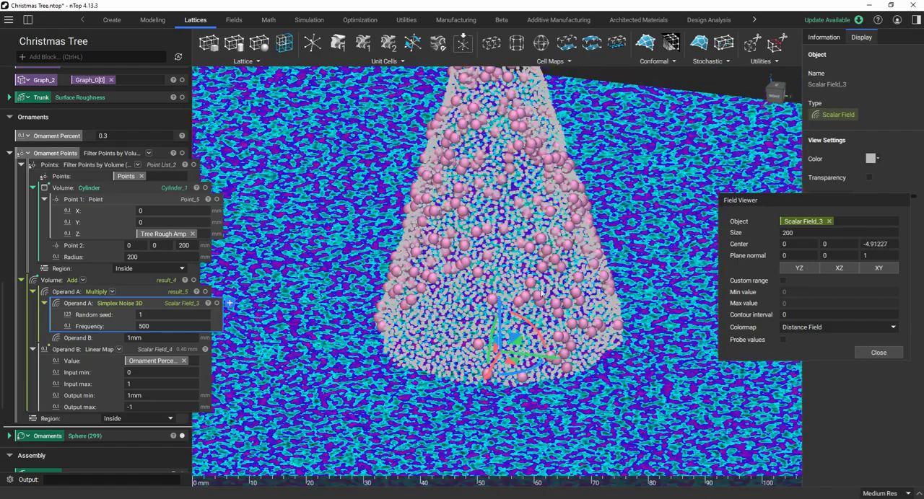
drag(501, 314, 502, 262)
scroll(503, 261, down, 2)
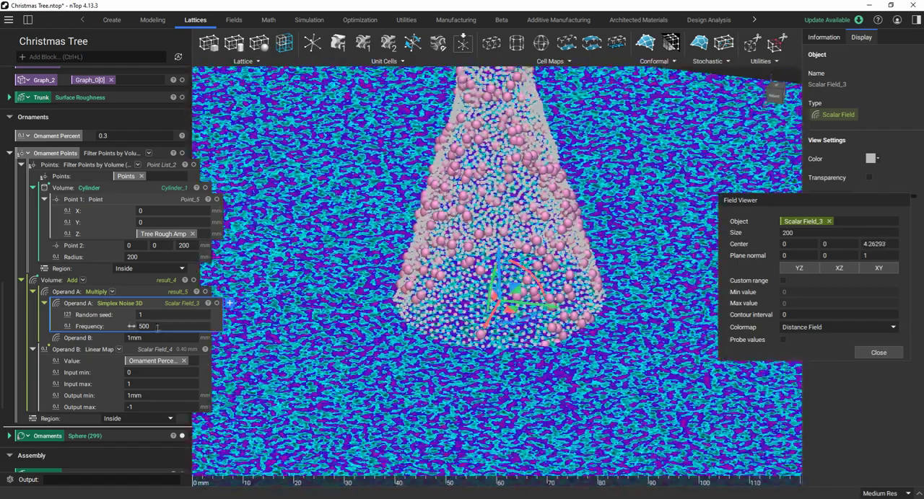
Probe the noise field values around the ornament points and close the field viewer.
scroll(157, 328, down, 1)
right_drag(318, 315, 464, 340)
scroll(375, 330, up, 2)
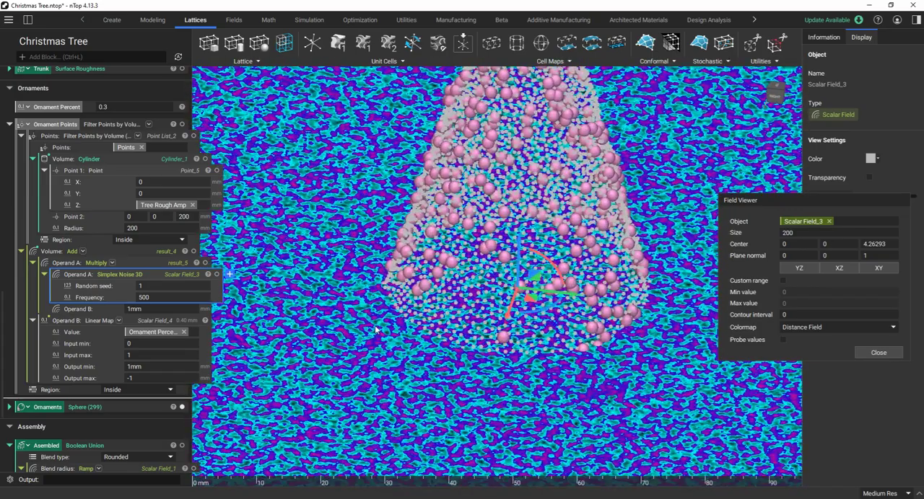
scroll(376, 330, up, 3)
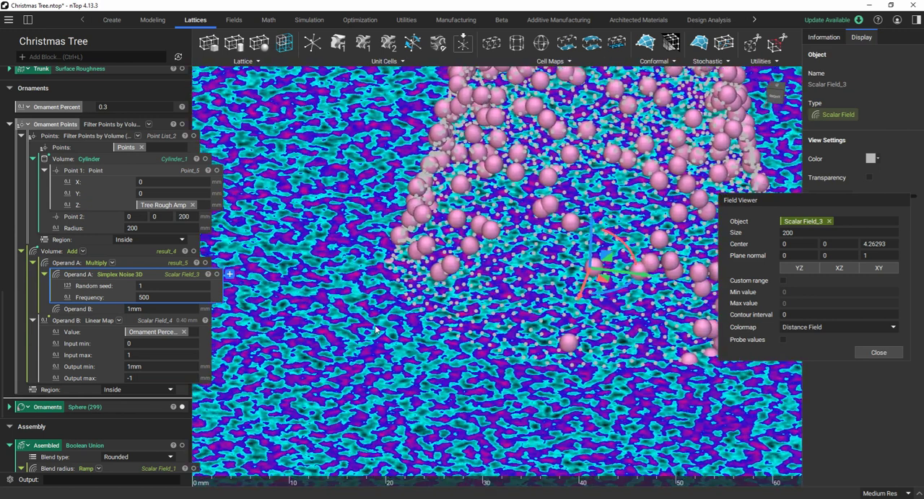
click(782, 339)
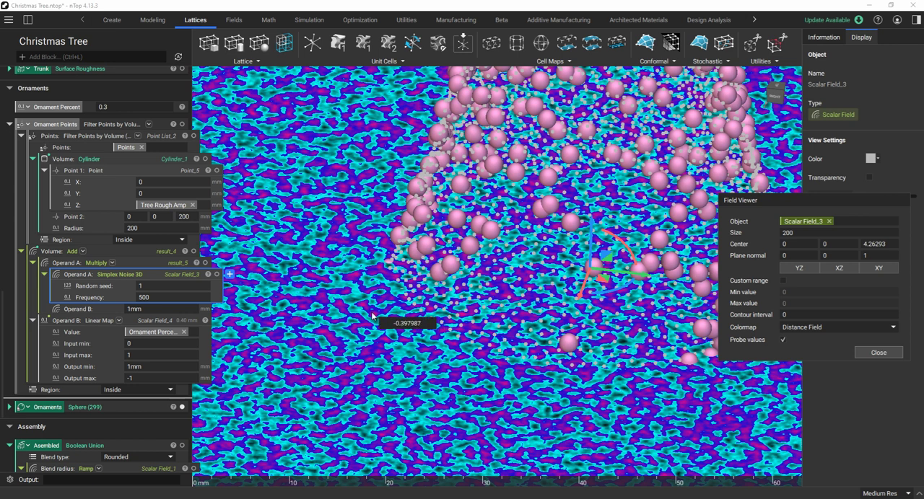
scroll(372, 316, down, 4)
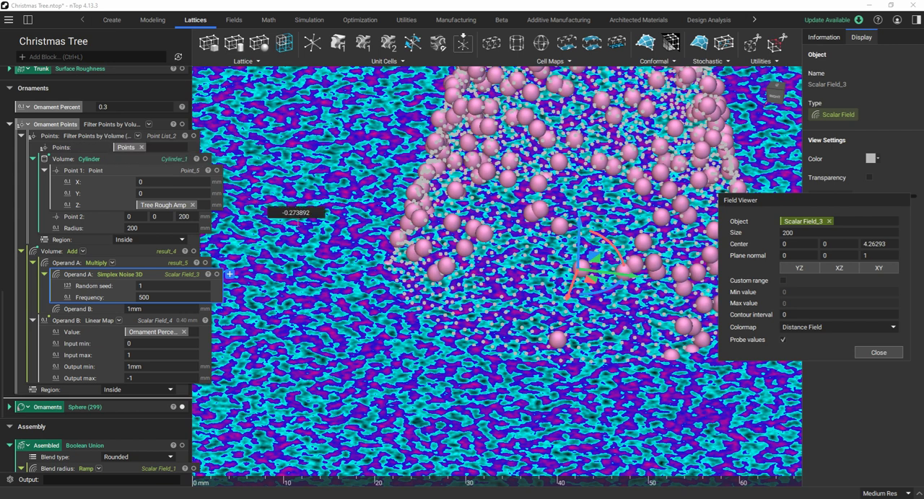
scroll(332, 249, down, 1)
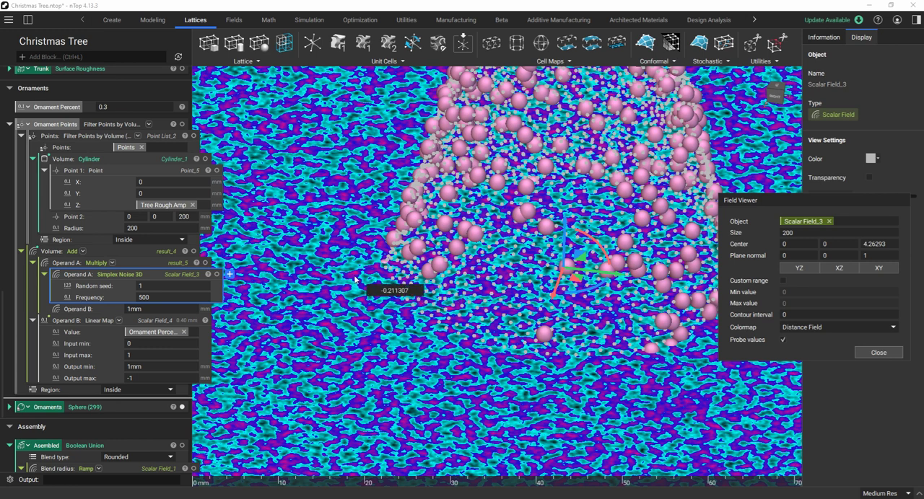
scroll(100, 208, up, 3)
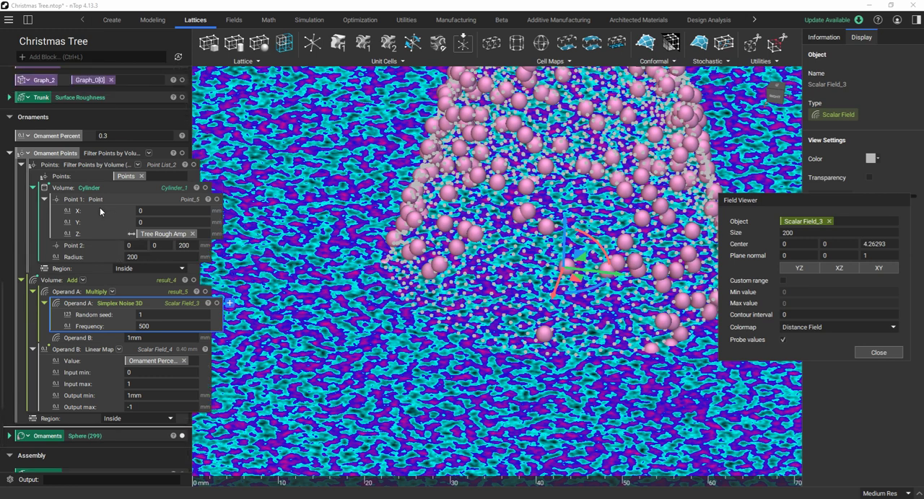
scroll(418, 255, down, 10)
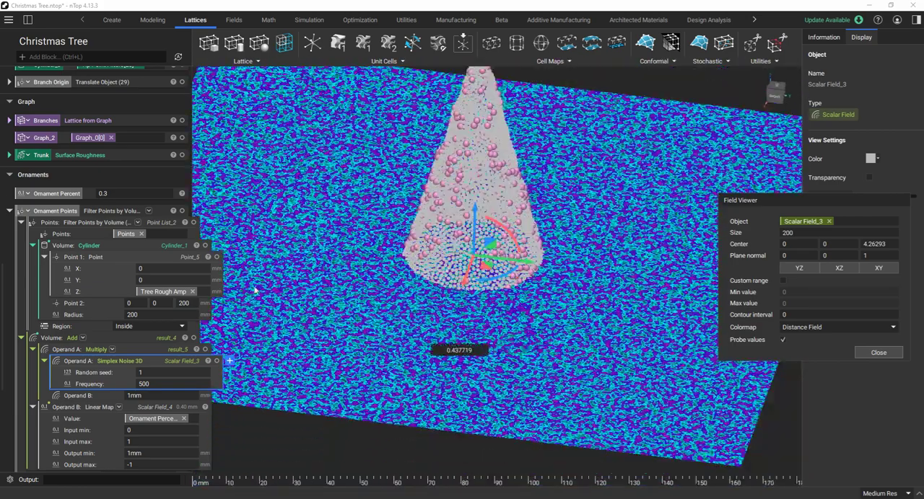
click(871, 353)
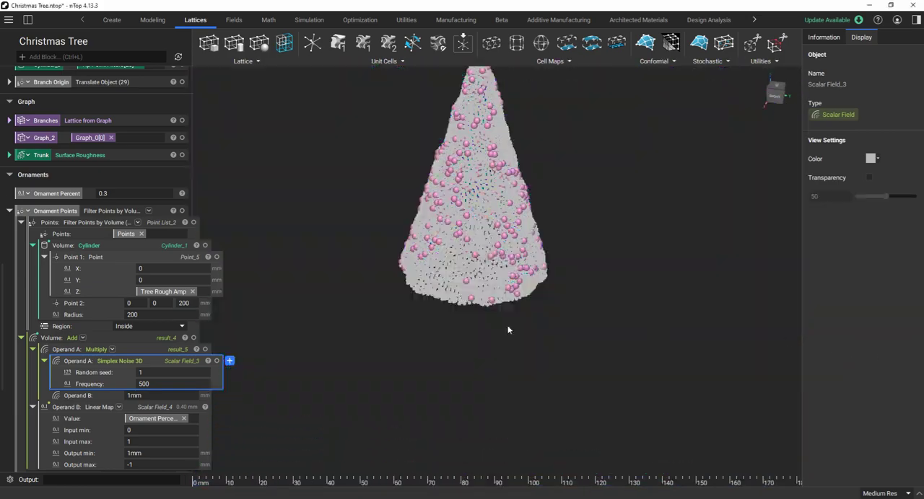
Set the Ornament Percent to .4 to place more ornaments on the tree form.
scroll(478, 190, up, 2)
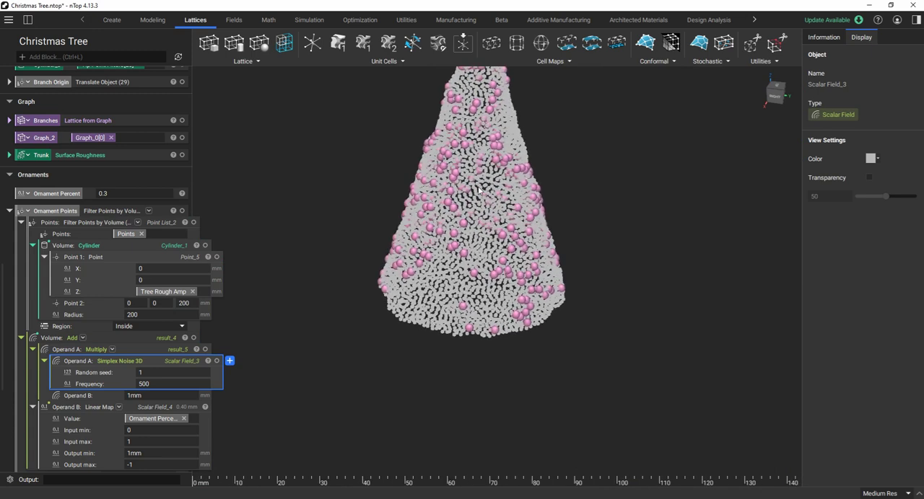
scroll(479, 190, up, 2)
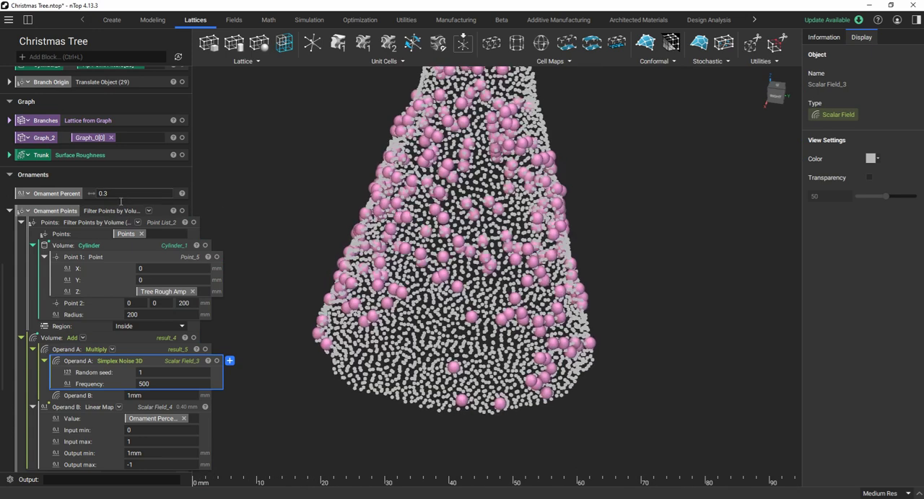
click(115, 194)
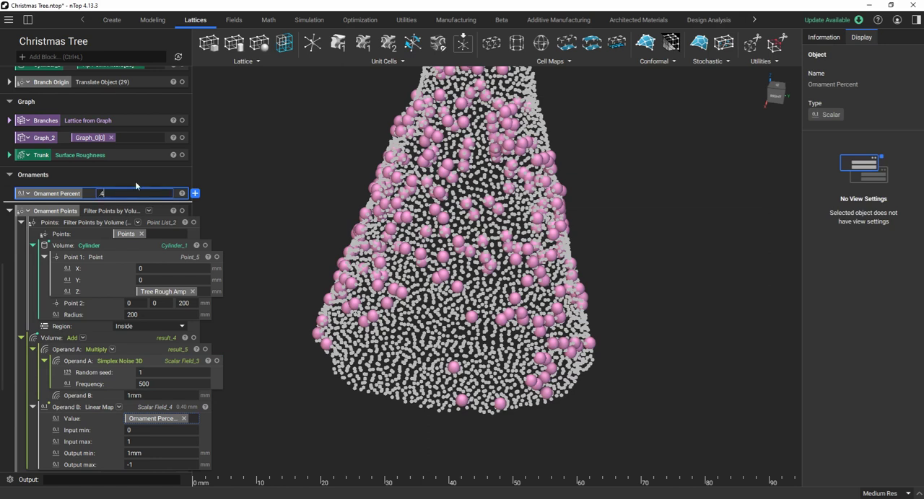
scroll(350, 213, down, 2)
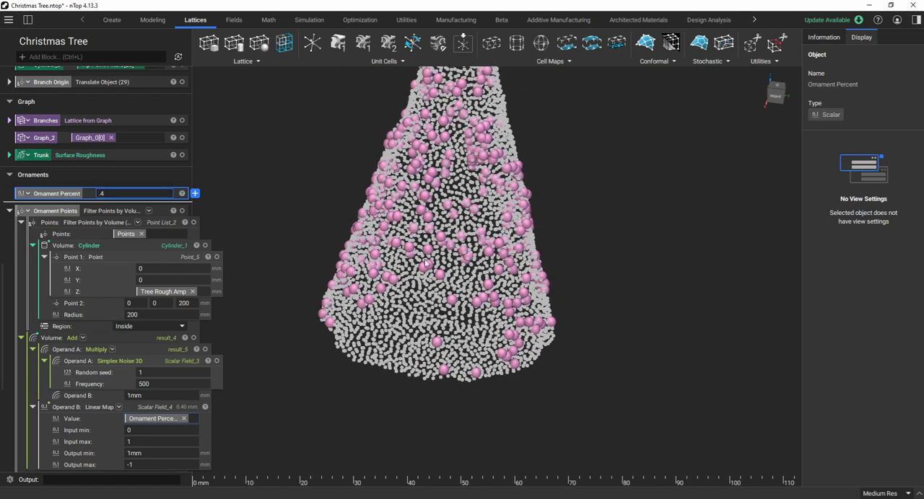
click(425, 264)
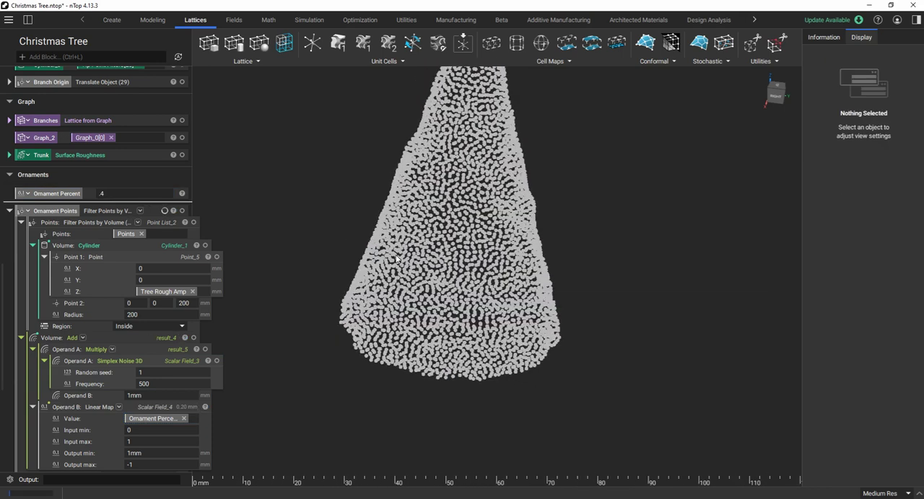
Examine the density and distribution of the ornament spheres over the tree form's points from several angles.
scroll(469, 294, up, 1)
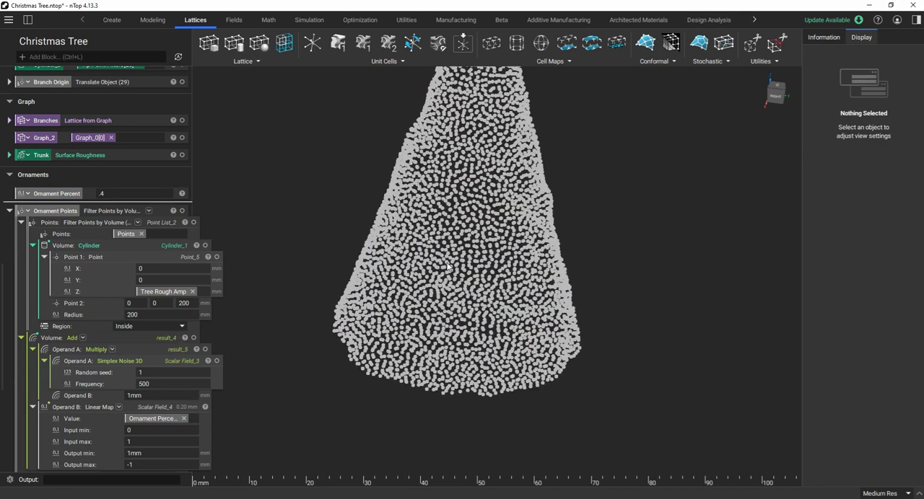
scroll(449, 267, up, 1)
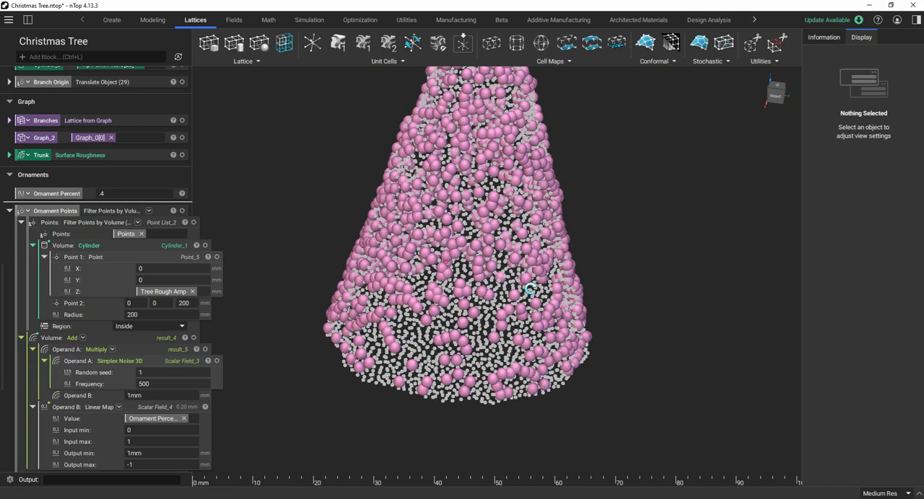
scroll(530, 289, down, 5)
right_drag(530, 288, 520, 176)
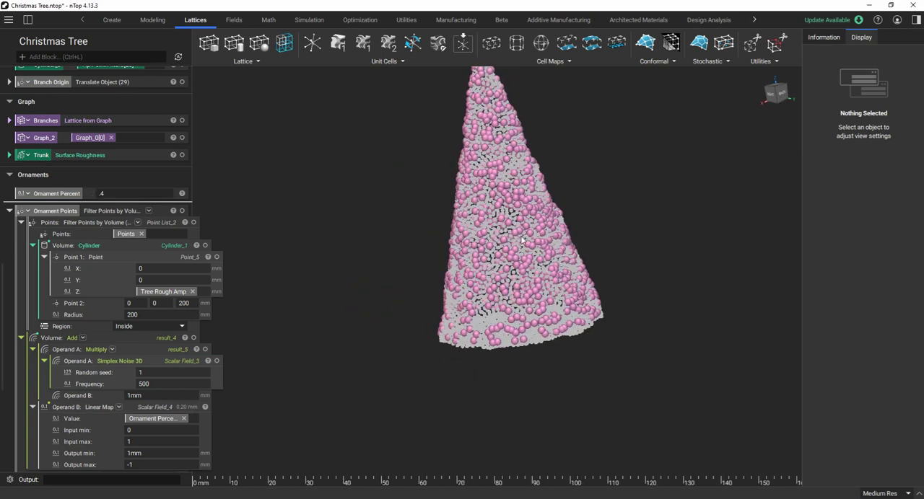
scroll(522, 240, up, 3)
scroll(522, 241, up, 3)
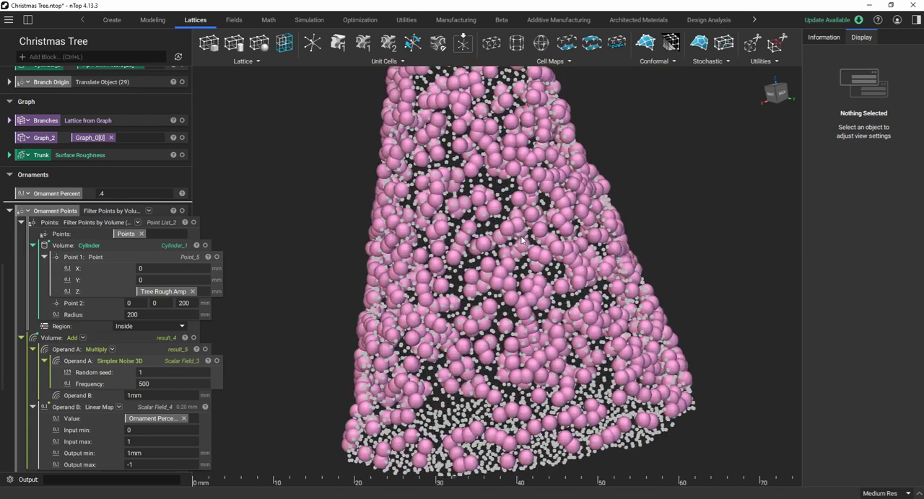
scroll(522, 240, down, 4)
scroll(522, 240, down, 2)
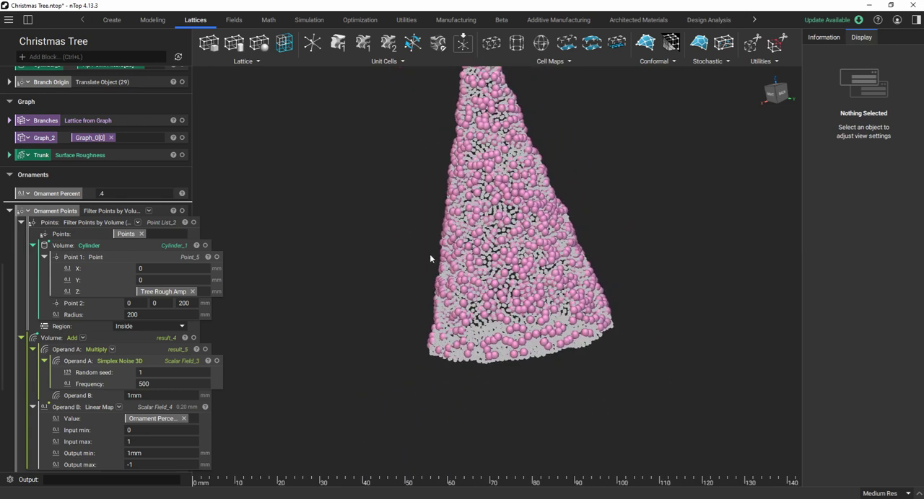
right_drag(430, 255, 493, 258)
Set the Ornament Percent to 3 and check how the ornaments cover the tree form.
click(114, 194)
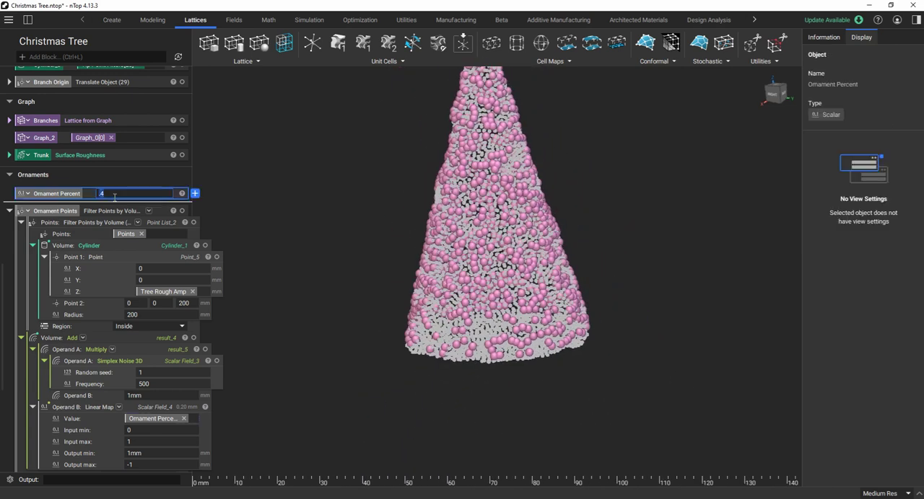
text(3)
key(Return)
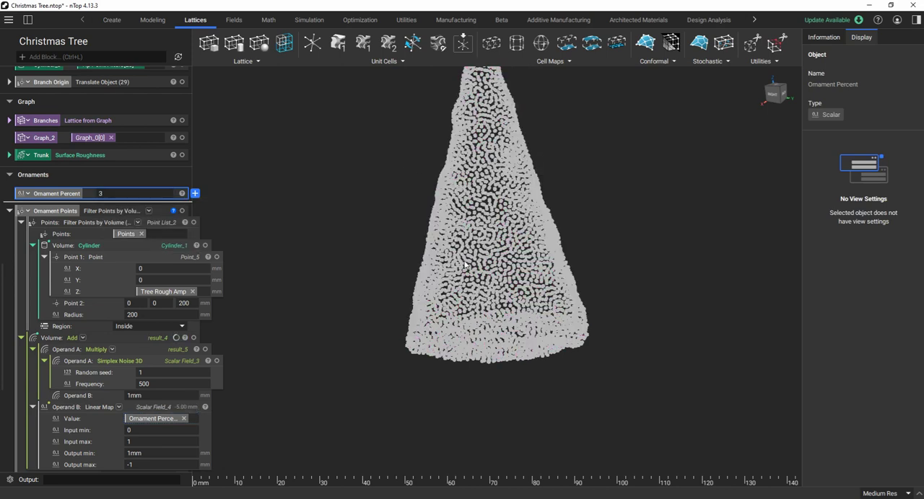
scroll(494, 190, up, 1)
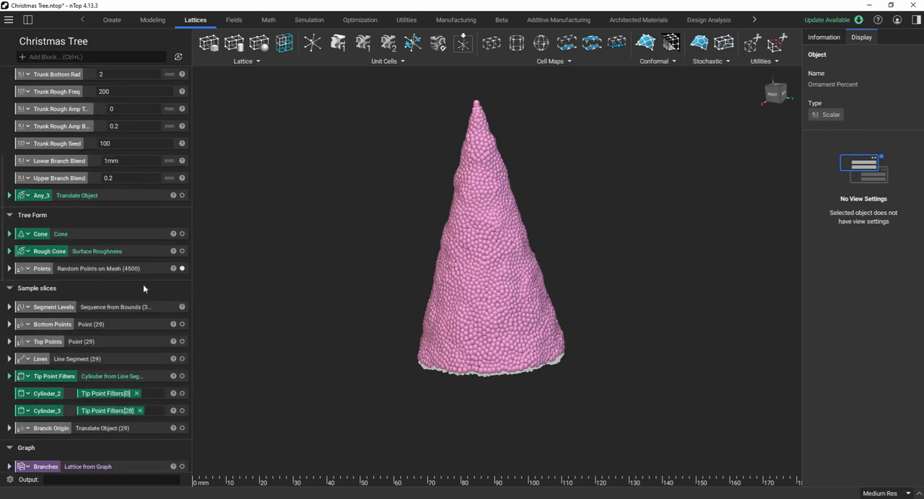
scroll(139, 310, down, 7)
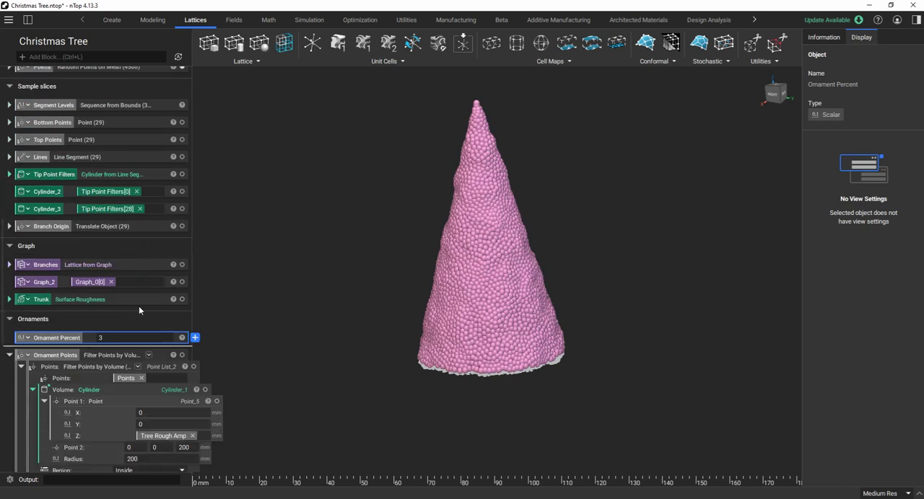
scroll(430, 304, down, 1)
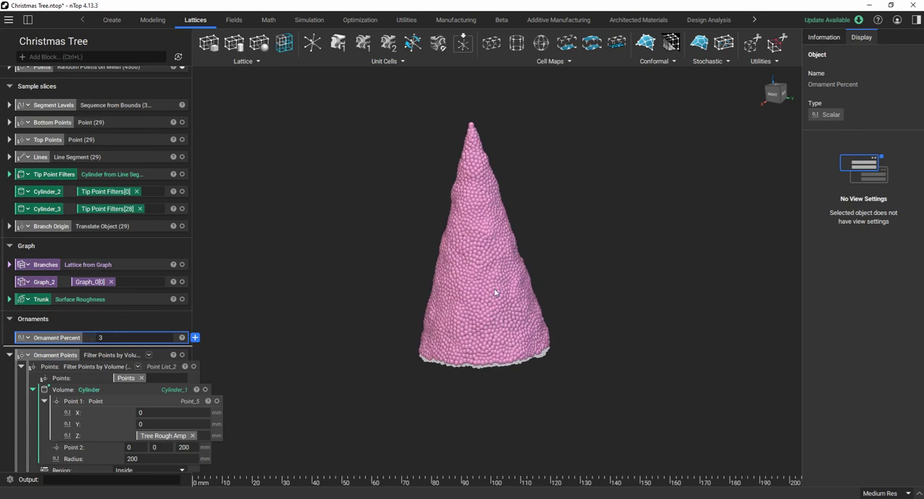
Set the Ornament Percent to .3.
scroll(495, 292, up, 3)
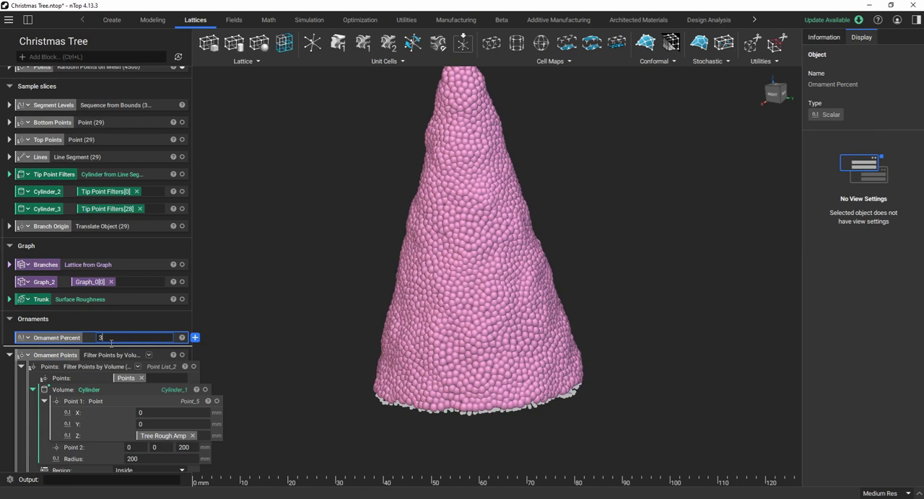
key(BackSpace)
key(Return)
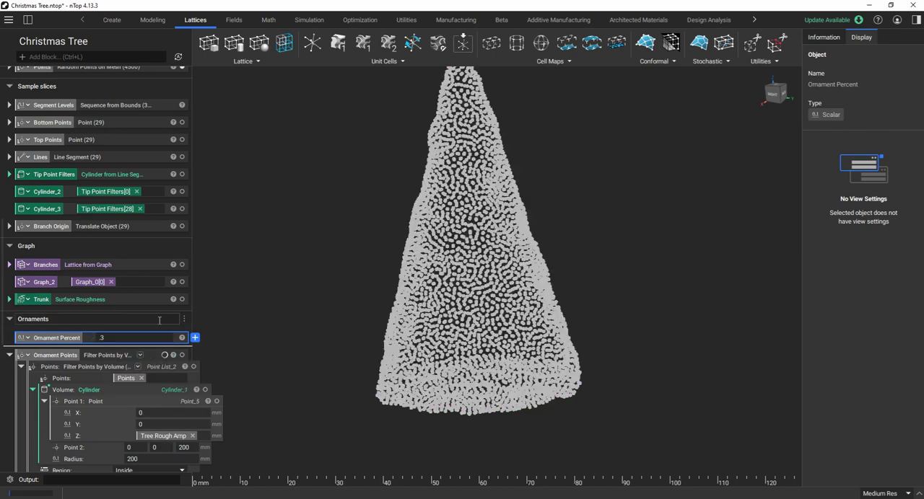
Hide the Tree Form section's Points and show the Assembled tree together with the ornaments.
scroll(162, 259, up, 5)
scroll(162, 256, up, 1)
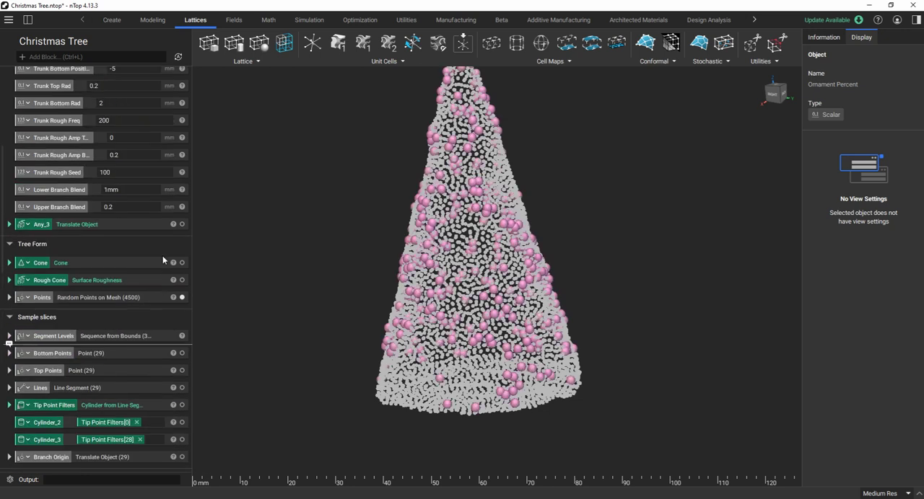
click(181, 297)
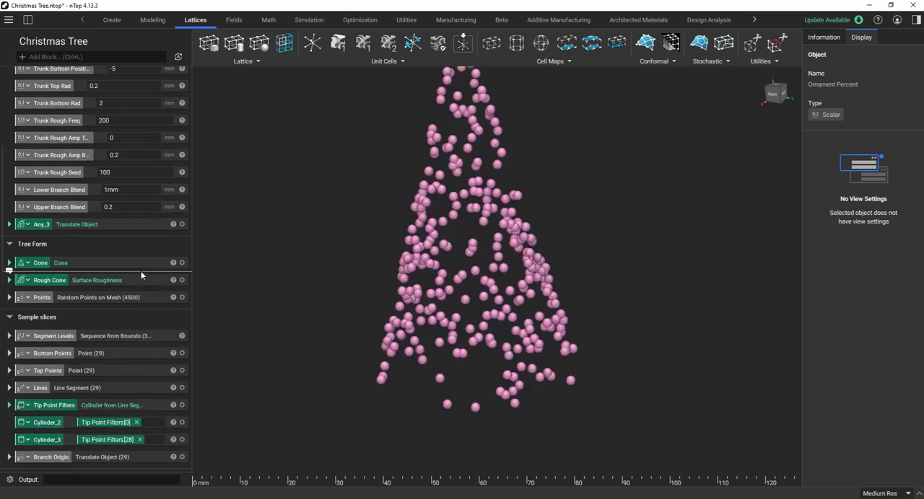
scroll(140, 272, down, 13)
scroll(179, 290, down, 3)
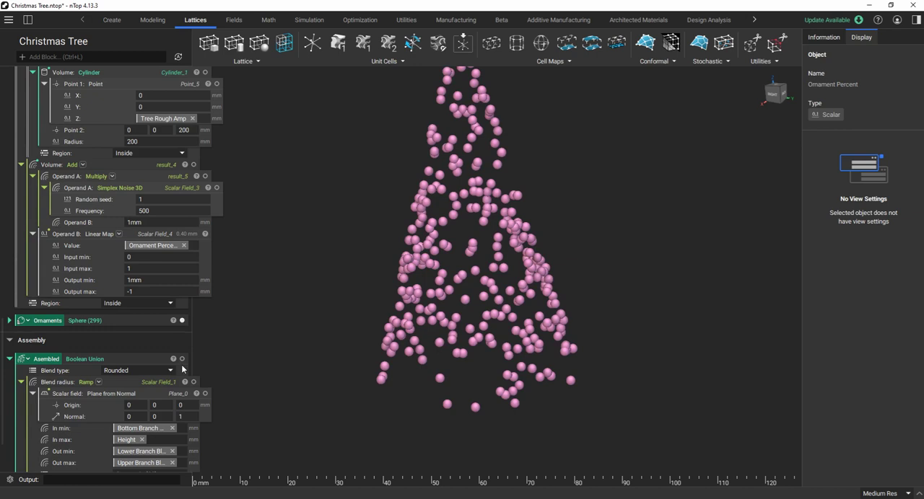
click(182, 359)
scroll(368, 325, down, 4)
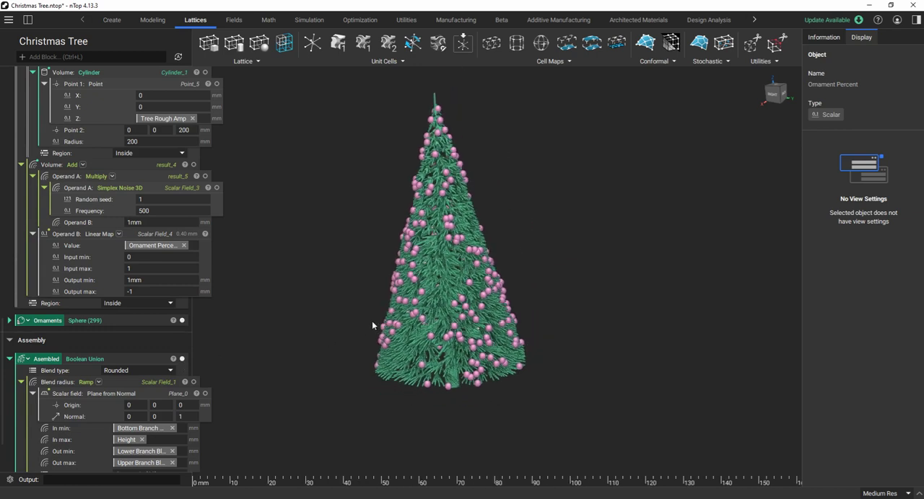
Examine the assembled tree with its ornaments from the side and from below, including the trunk and lower branches.
scroll(358, 279, up, 2)
mouse_move(371, 313)
right_down()
mouse_move(447, 294)
mouse_move(374, 302)
right_up()
scroll(375, 303, up, 2)
right_drag(555, 334, 531, 342)
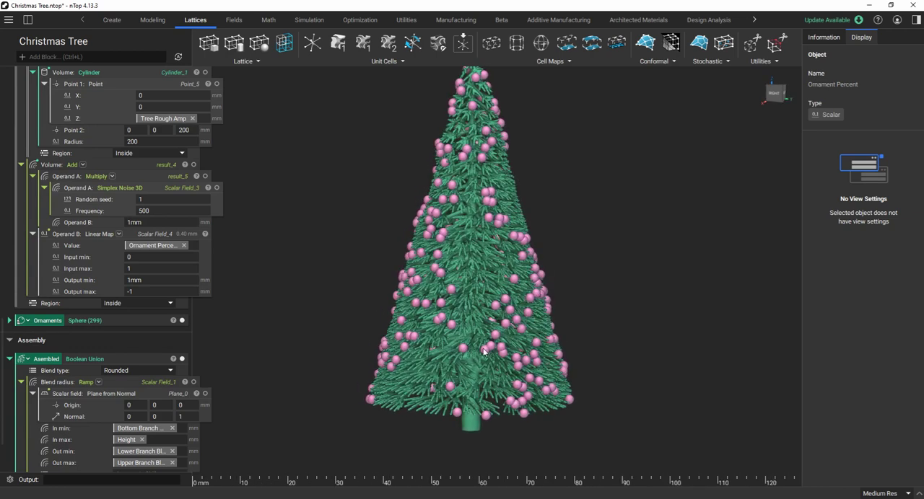
scroll(498, 335, up, 4)
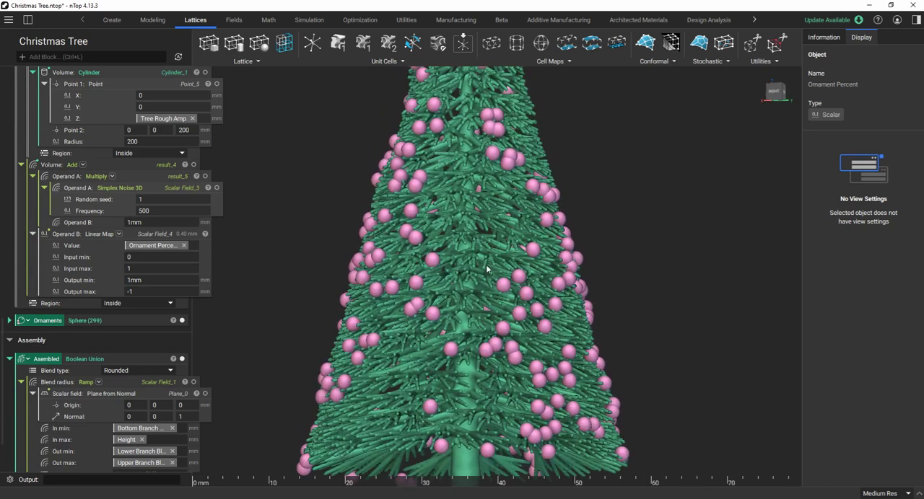
scroll(495, 329, down, 5)
scroll(468, 409, up, 4)
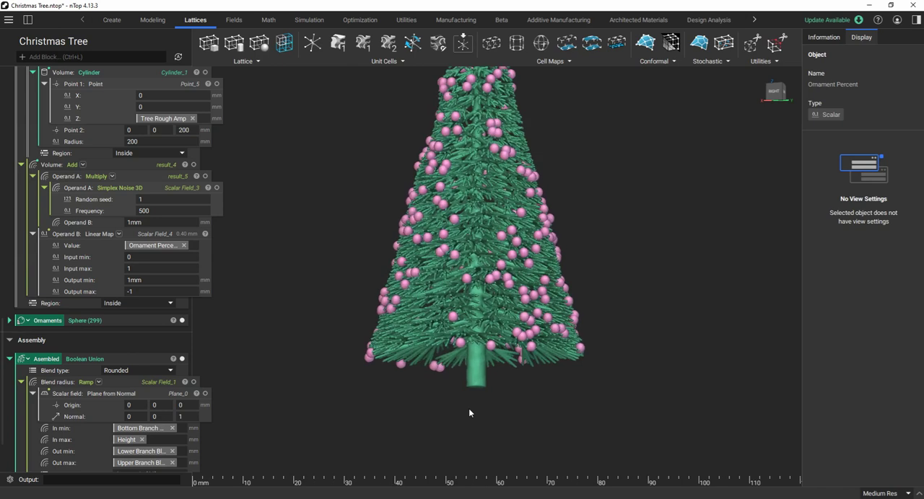
right_drag(468, 408, 486, 316)
scroll(487, 316, down, 3)
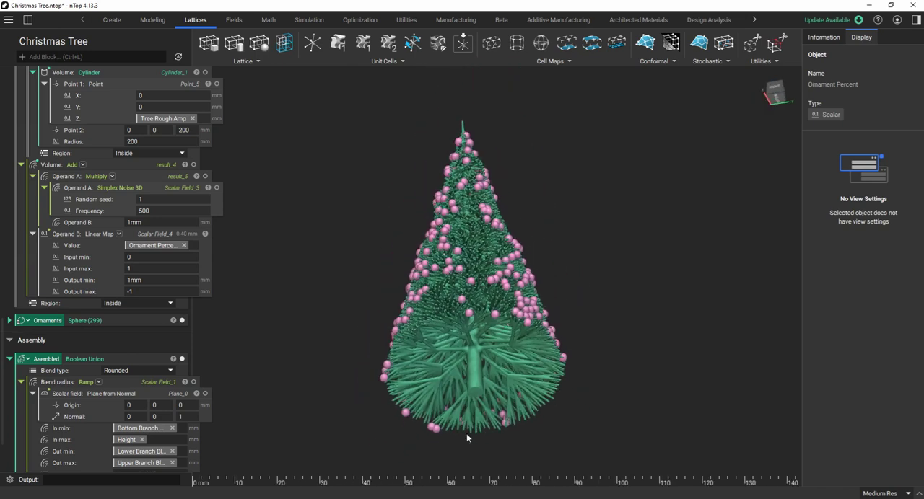
scroll(467, 433, up, 4)
right_drag(468, 424, 483, 383)
scroll(464, 282, down, 2)
scroll(464, 282, down, 4)
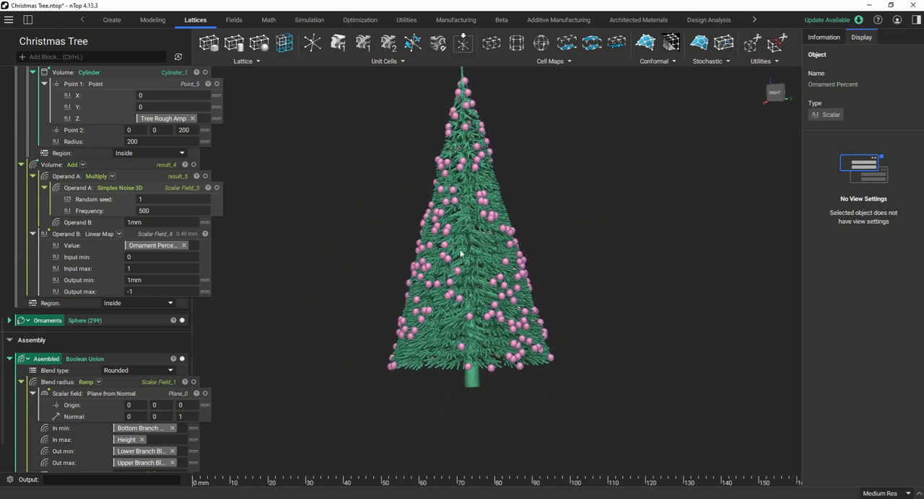
scroll(458, 204, up, 5)
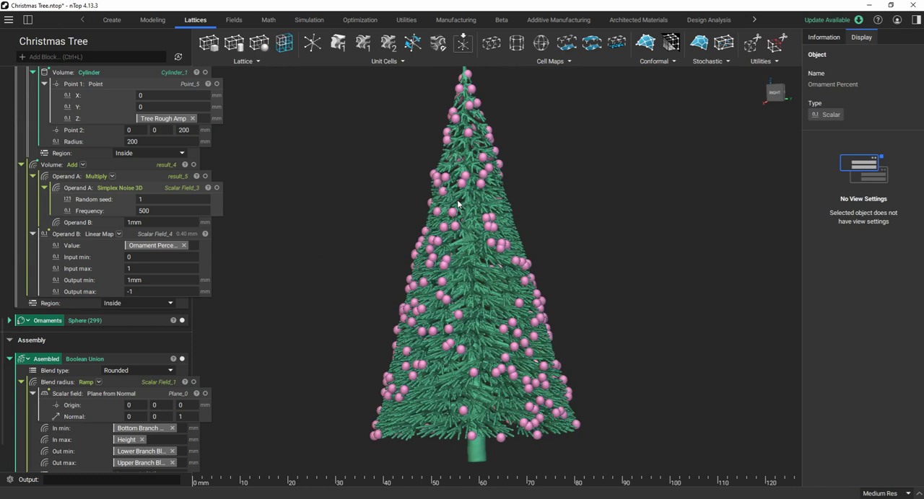